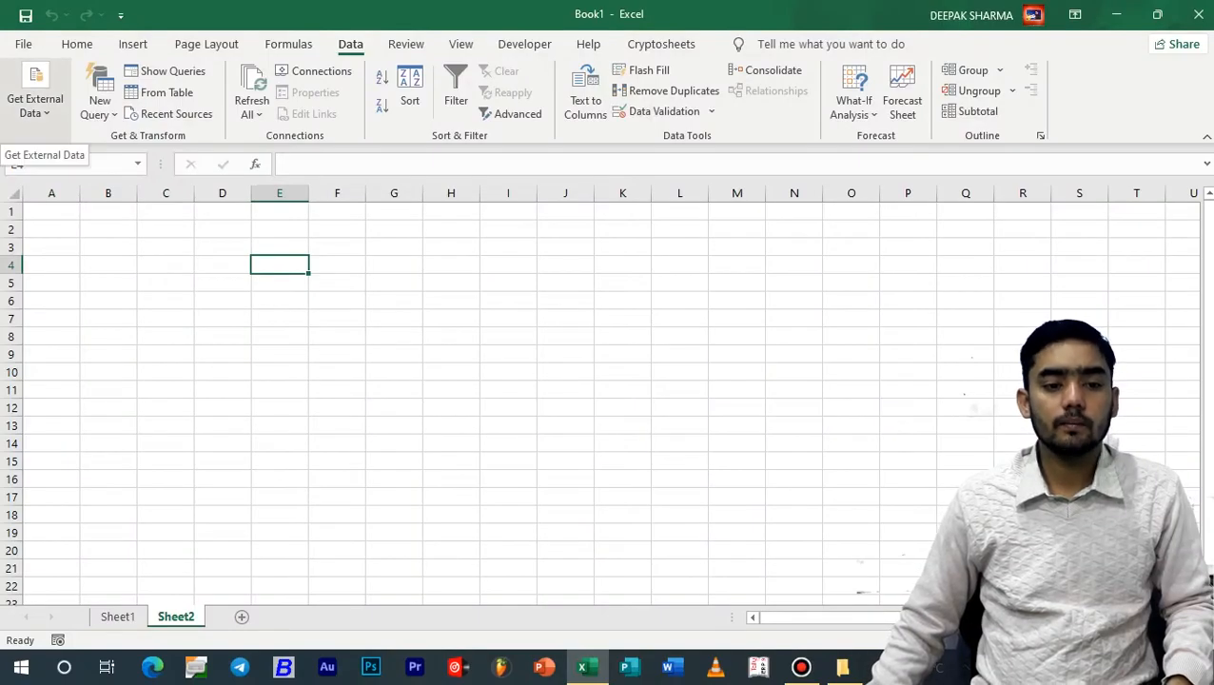
Import the first Access database in the My Data Sources folder as a table at cell E4 of the existing worksheet
left_click(35, 95)
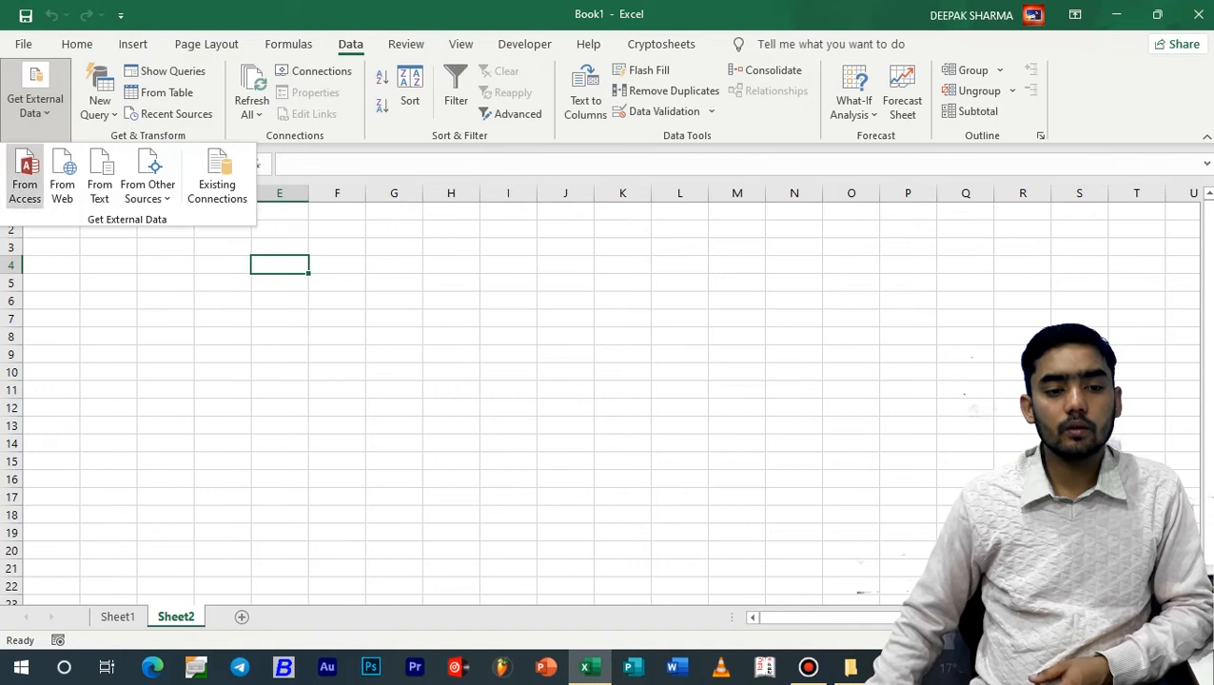
left_click(25, 176)
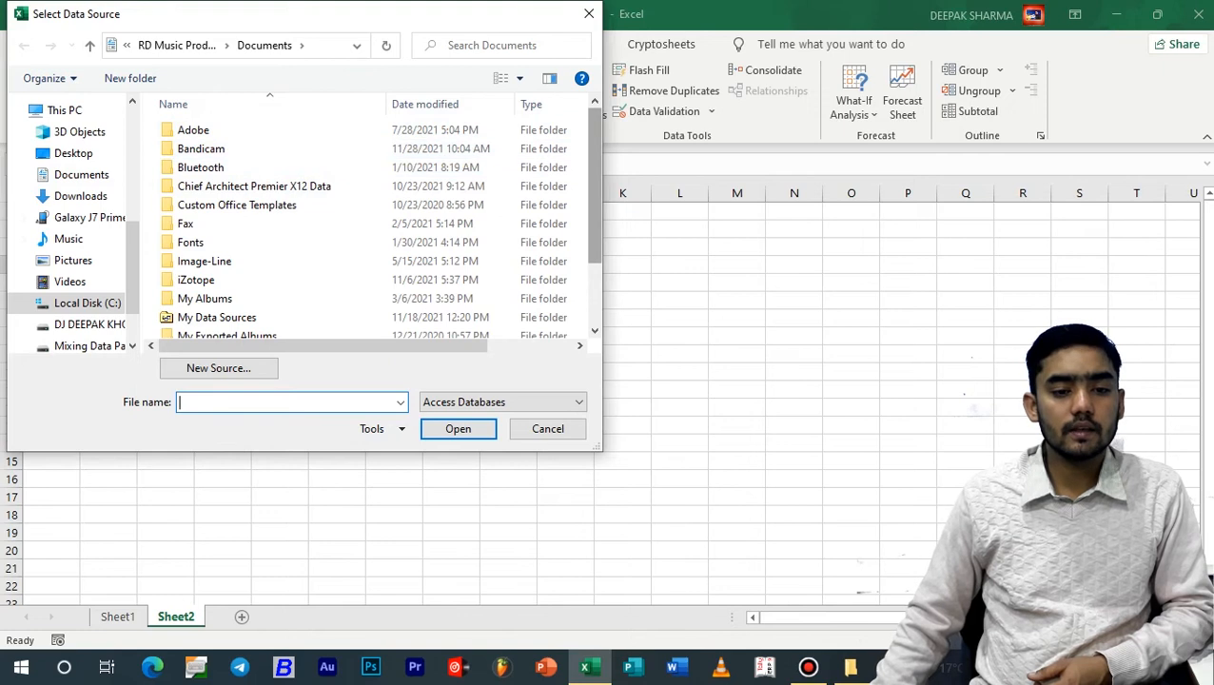
scroll(371, 223, "down", 2)
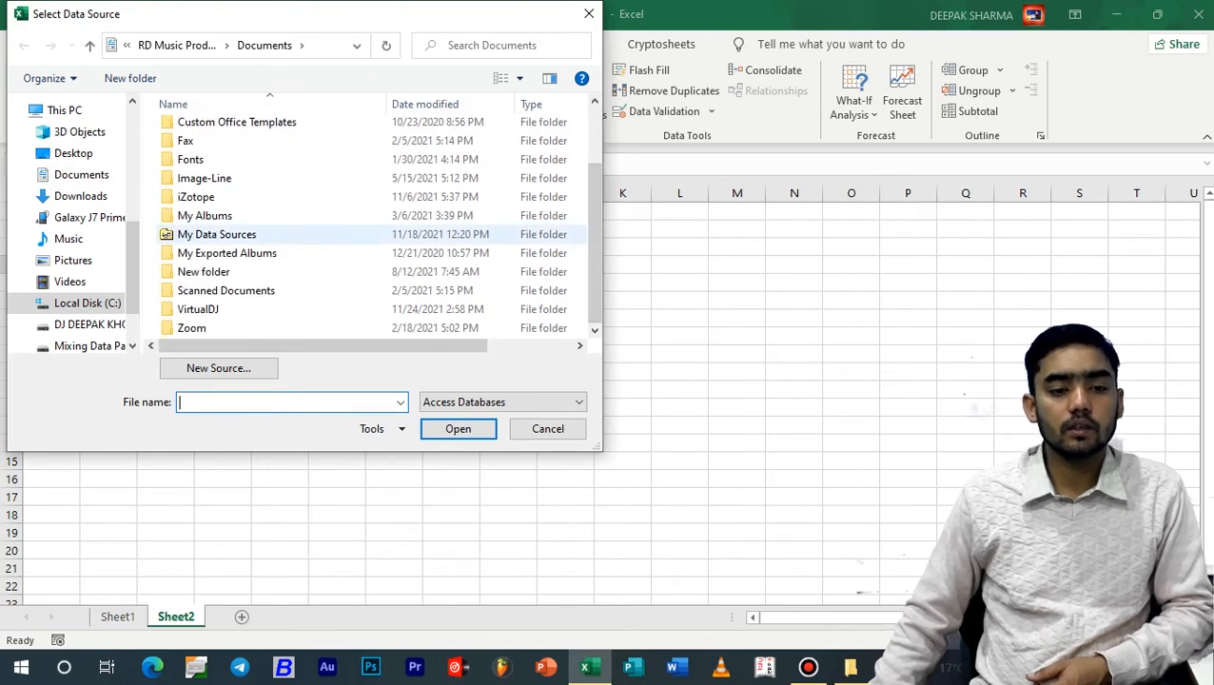
left_click(203, 235)
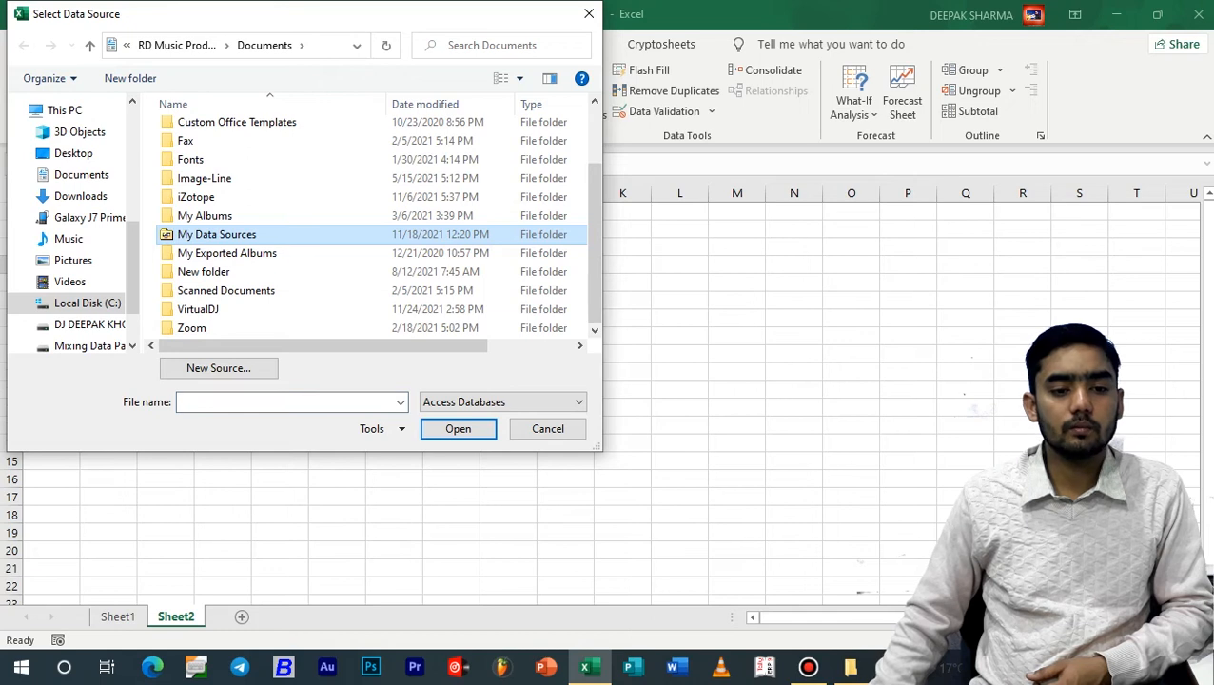
double_click(263, 235)
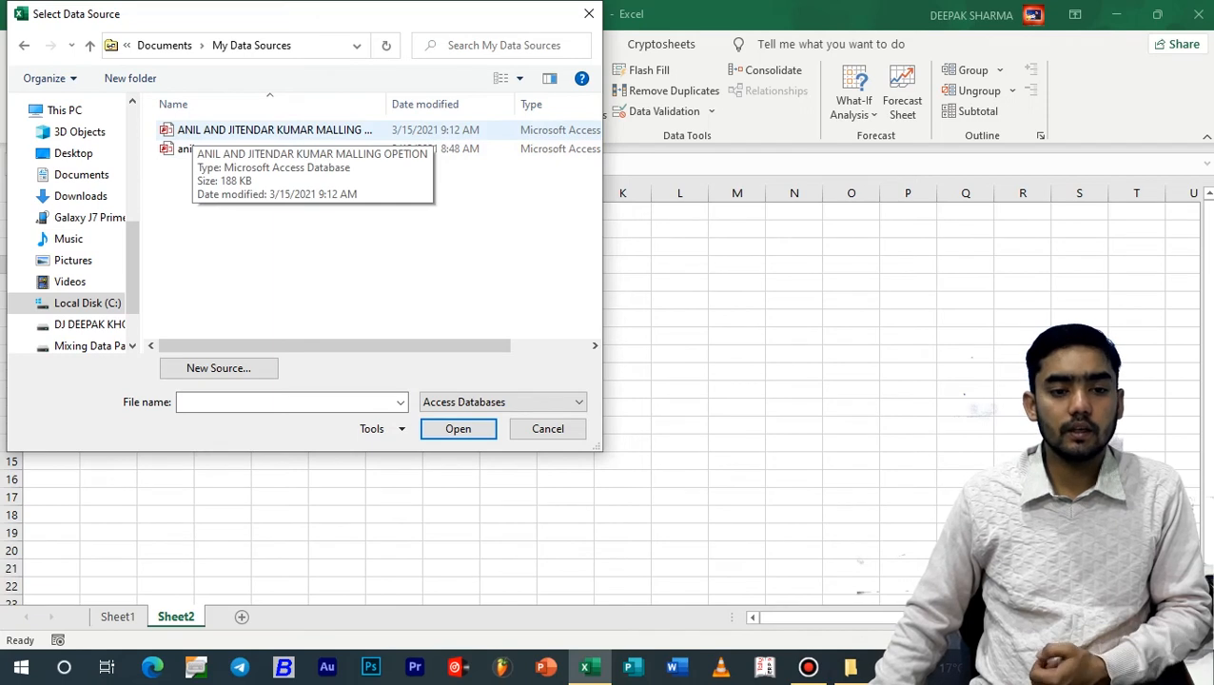
left_click(194, 130)
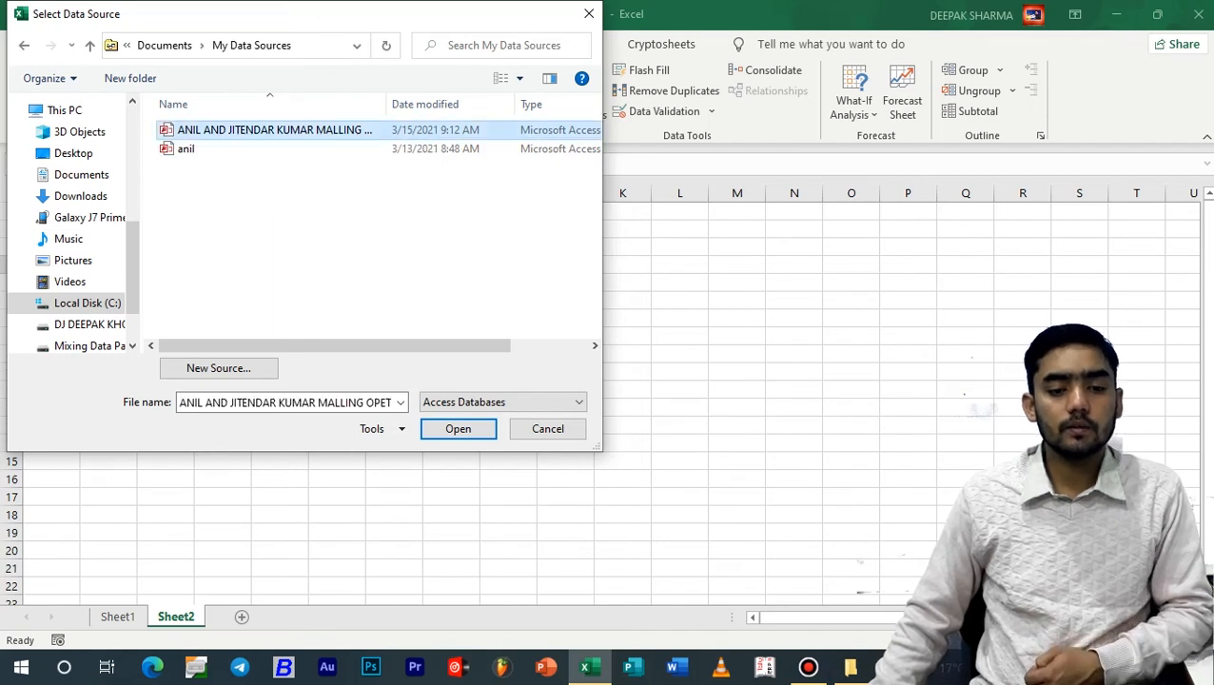
left_click(458, 428)
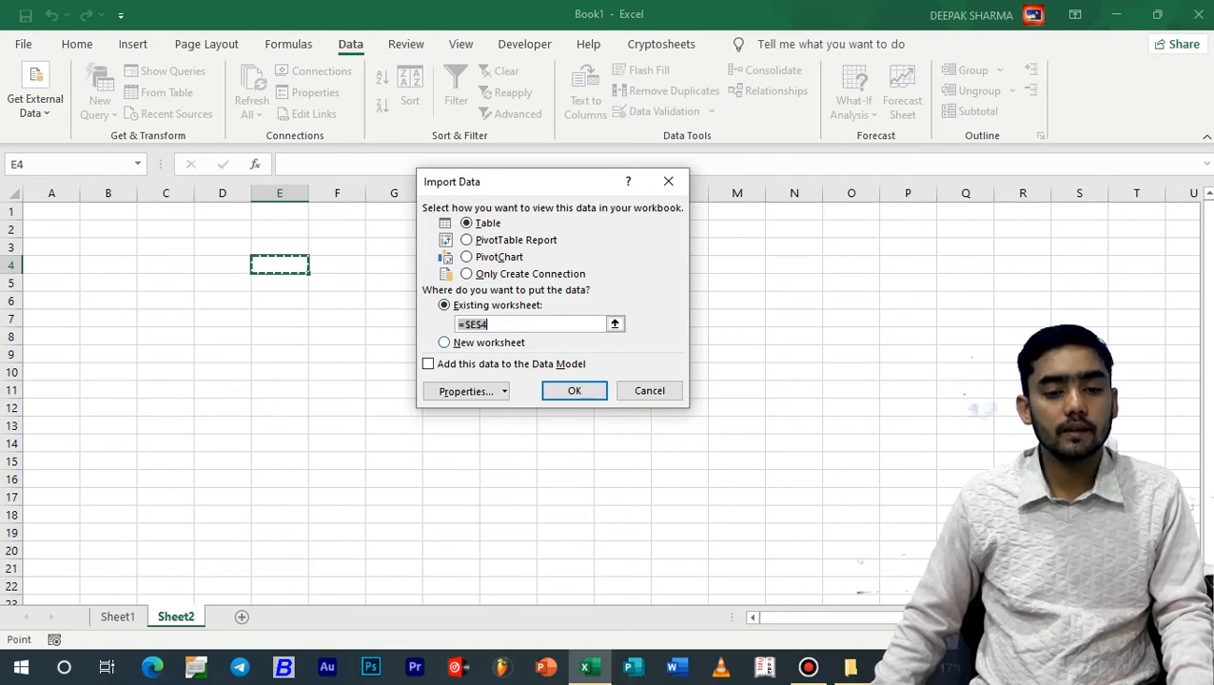
key("Return")
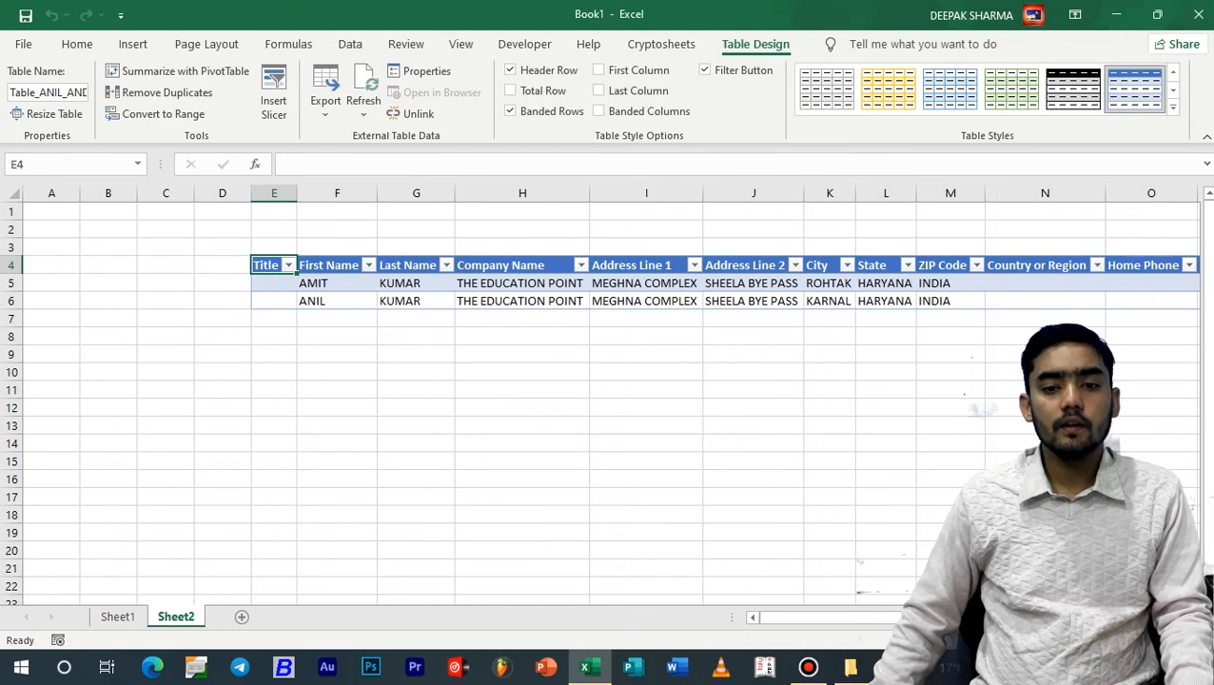
Import an entertainment article reached from the MSN home page as web data at cell E9 of the existing worksheet
left_click(532, 284)
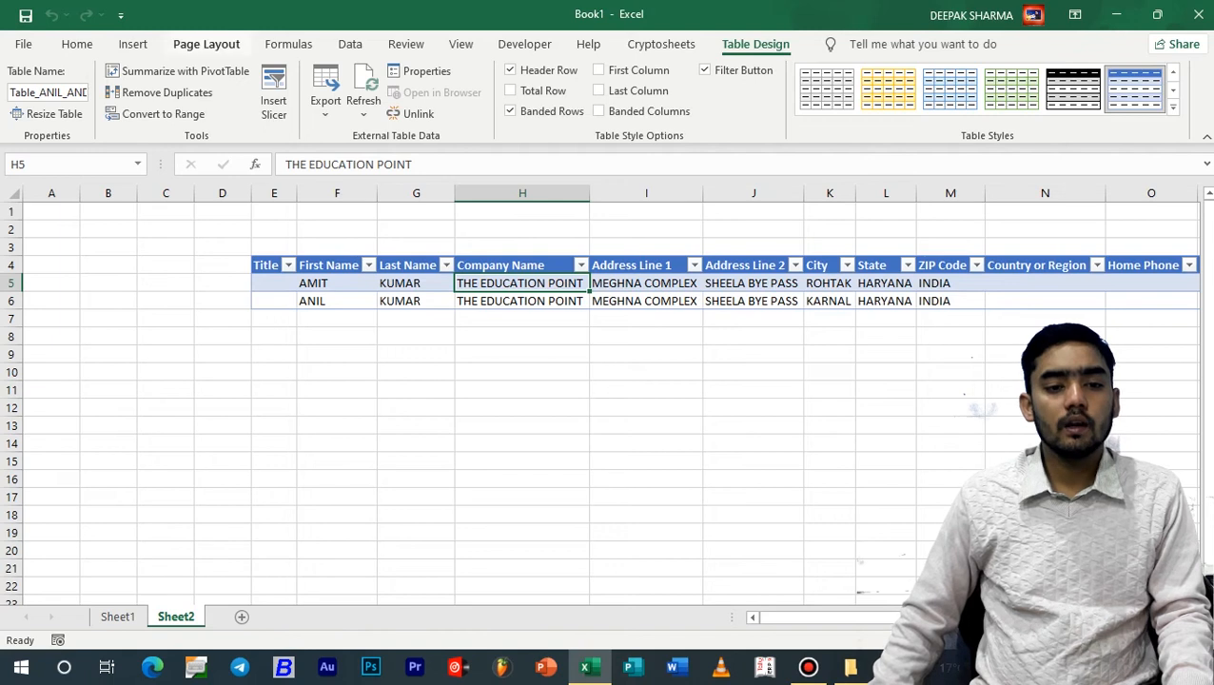
left_click(350, 43)
left_click(401, 300)
left_click(274, 353)
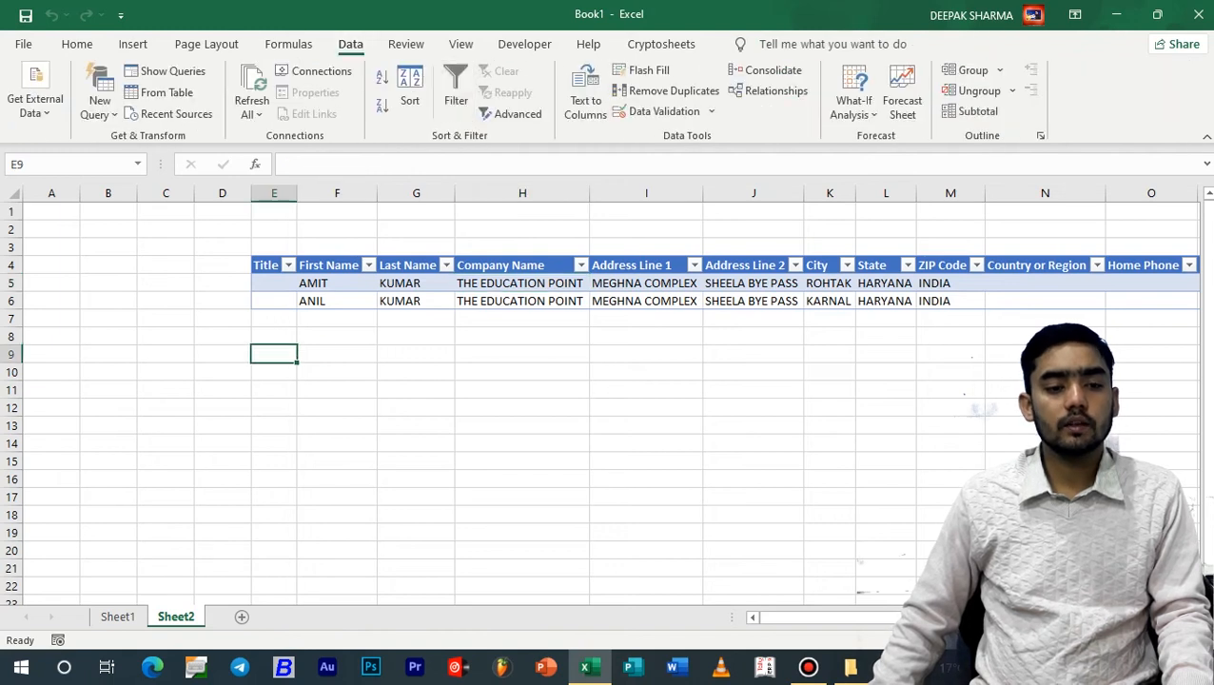
left_click(35, 100)
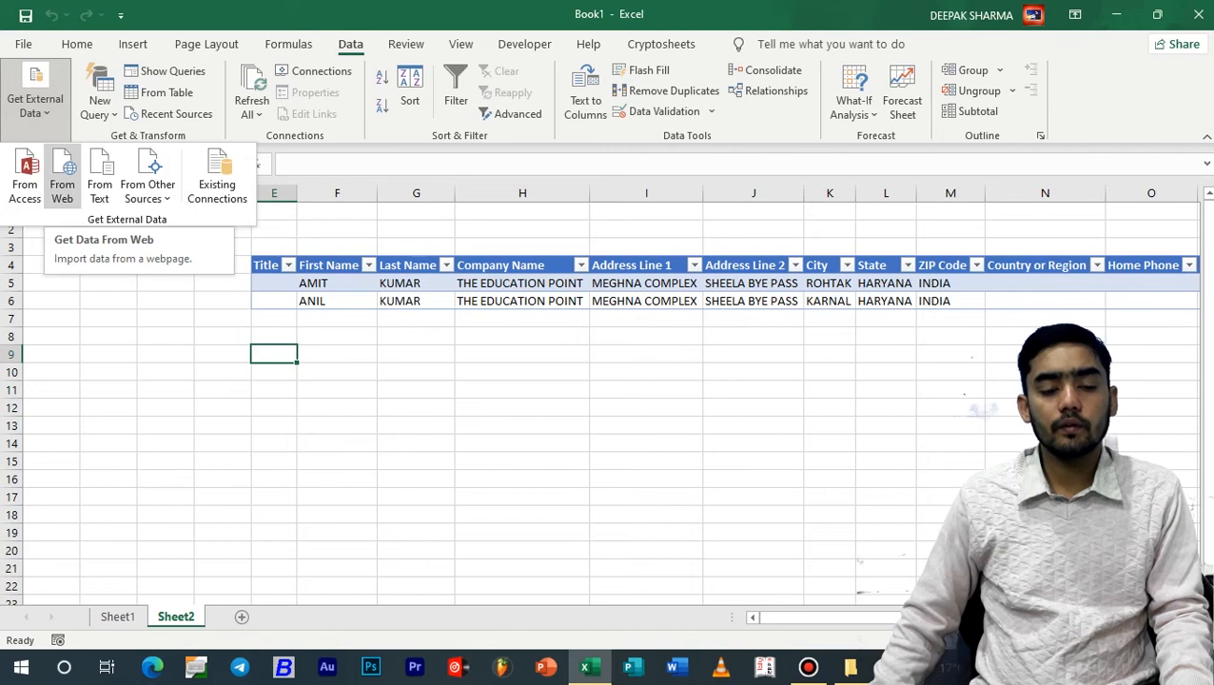
left_click(62, 176)
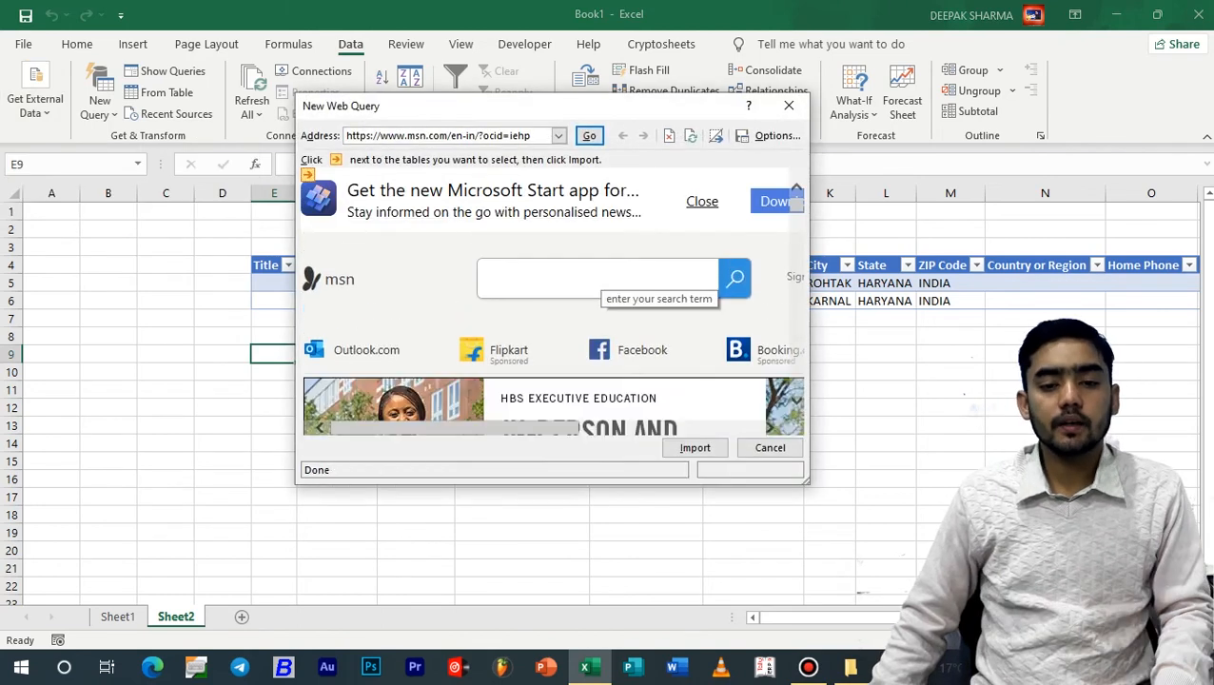
scroll(602, 285, "down", 3)
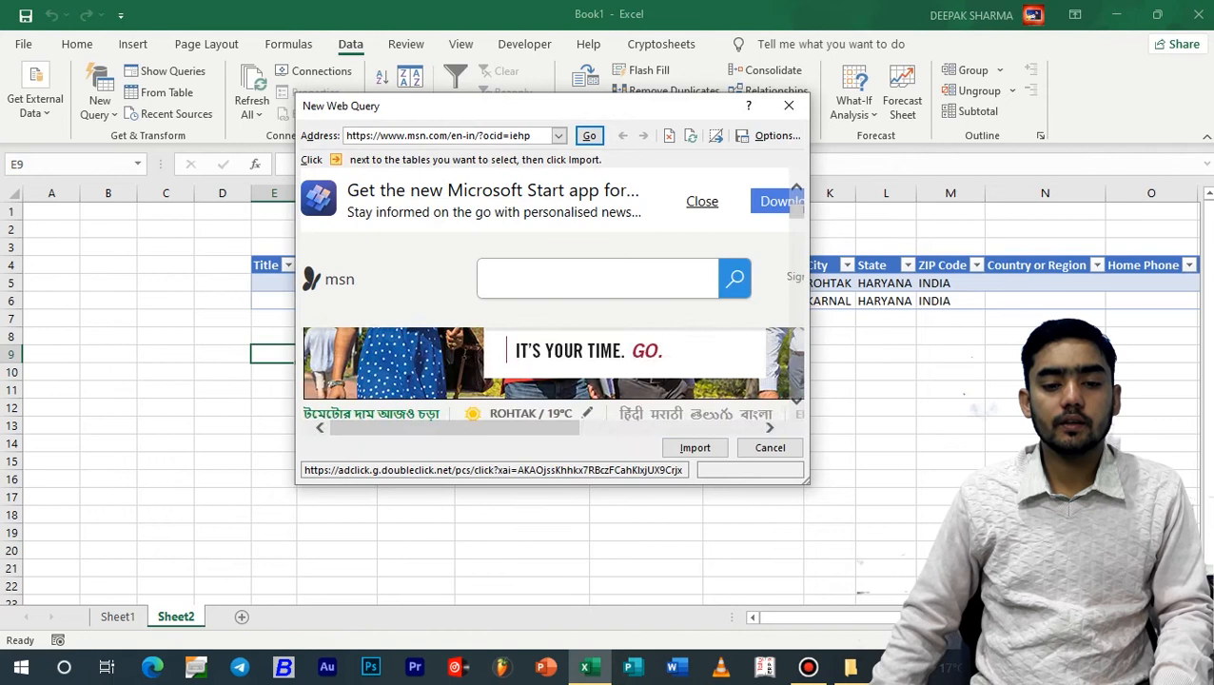
scroll(552, 375, "down", 6)
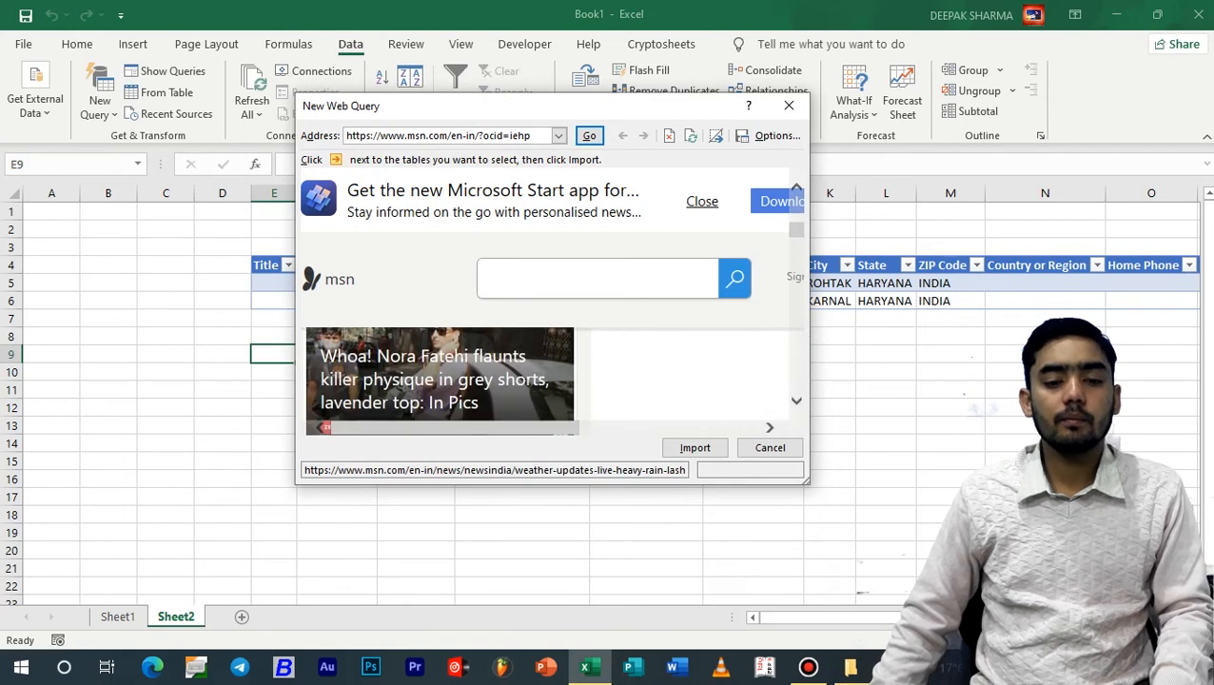
scroll(542, 371, "down", 6)
left_click(543, 367)
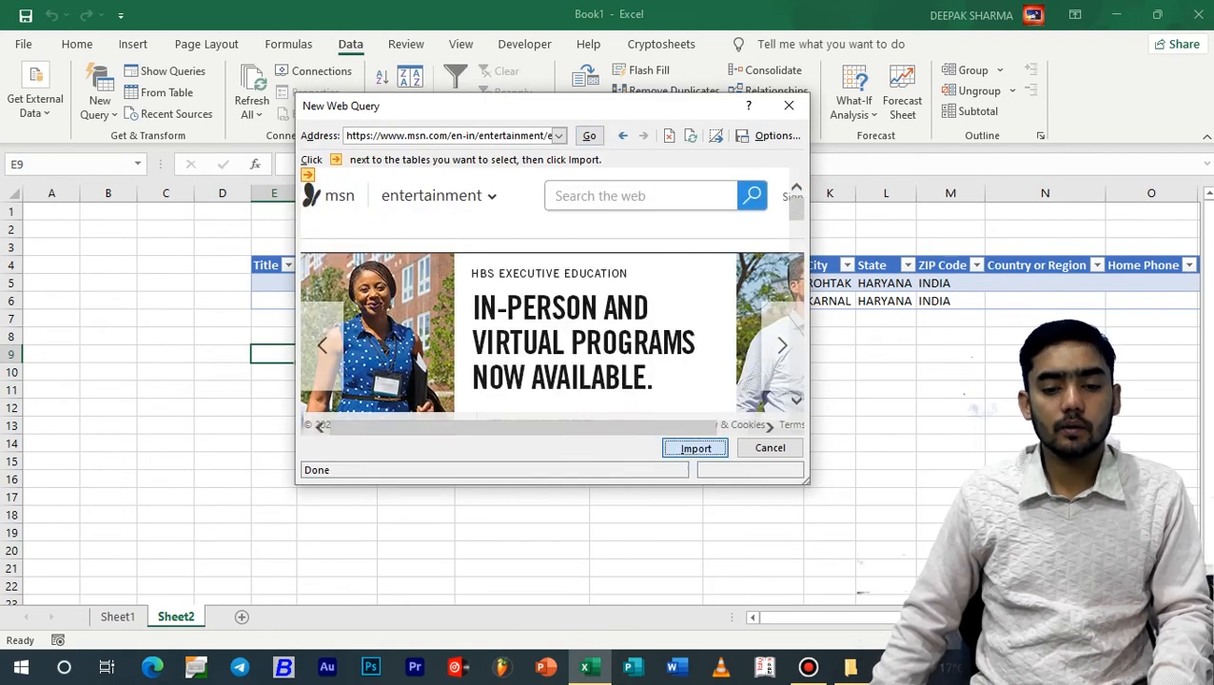
left_click(695, 449)
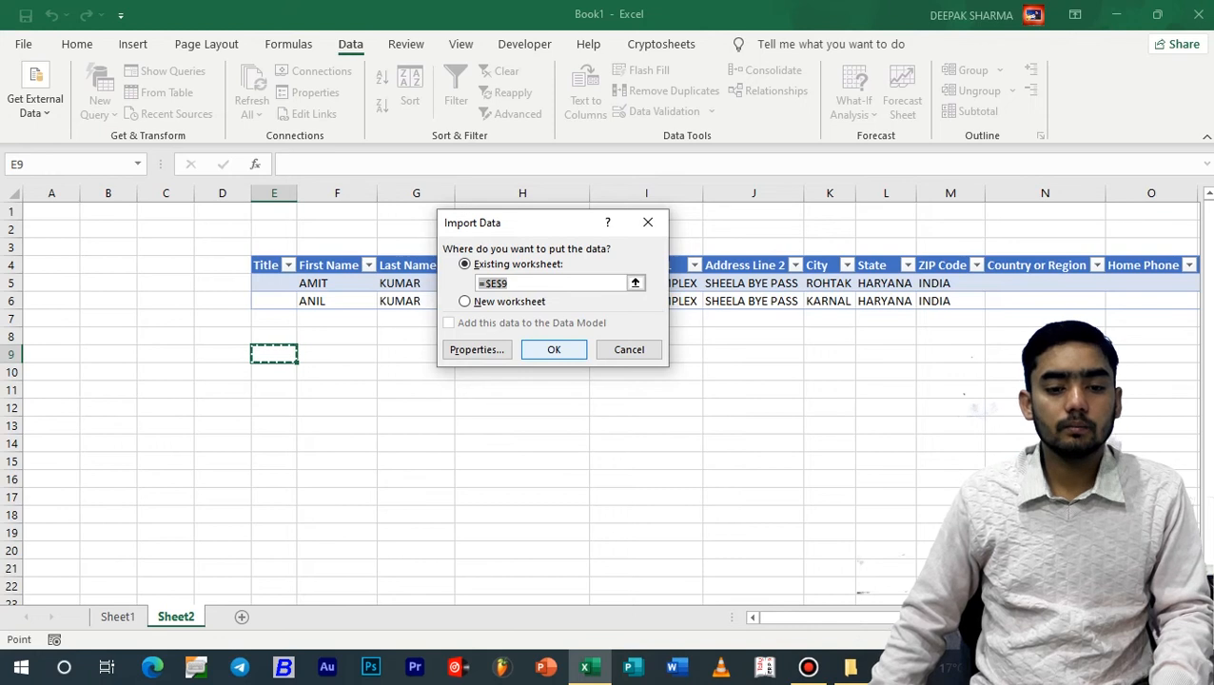
key("Return")
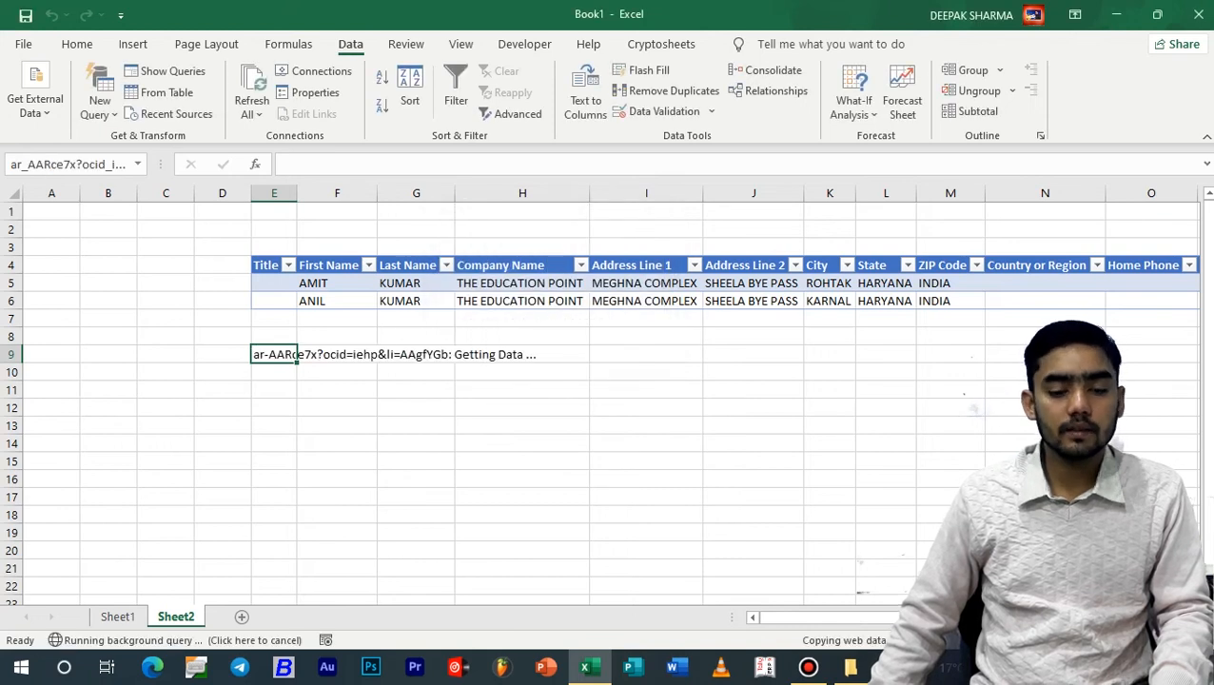
Review the imported web page text on Sheet2 from its first rows to the end and back
scroll(605, 400, "down", 7)
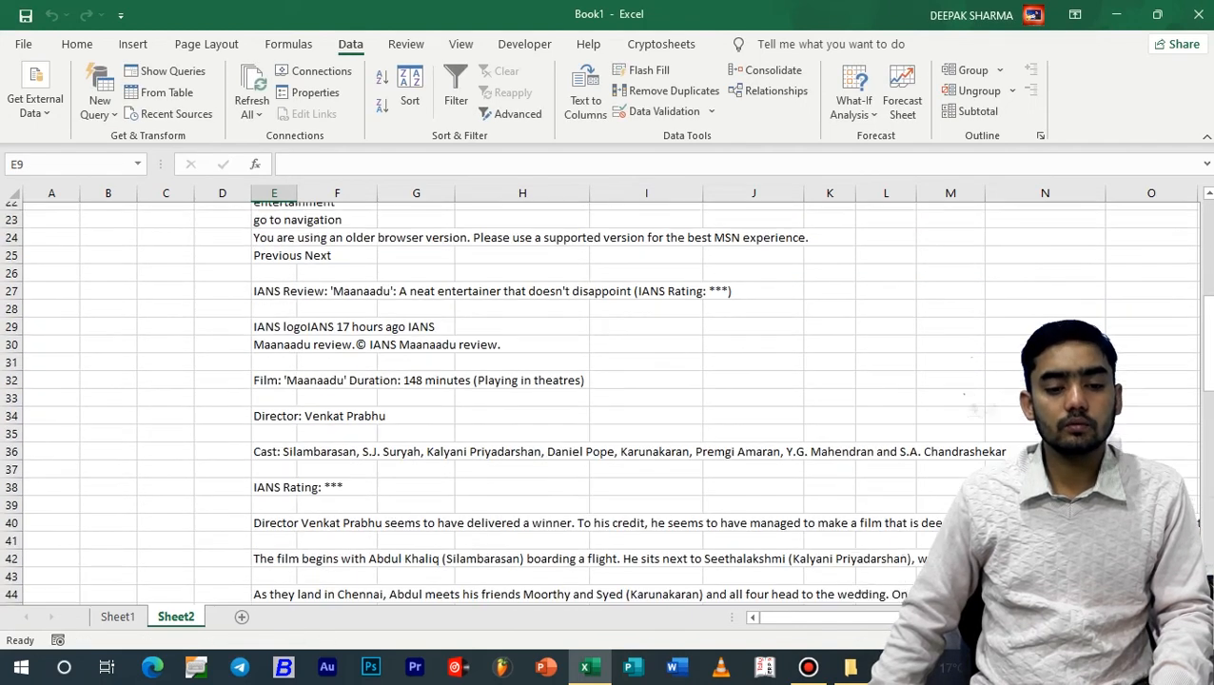
scroll(605, 402, "down", 13)
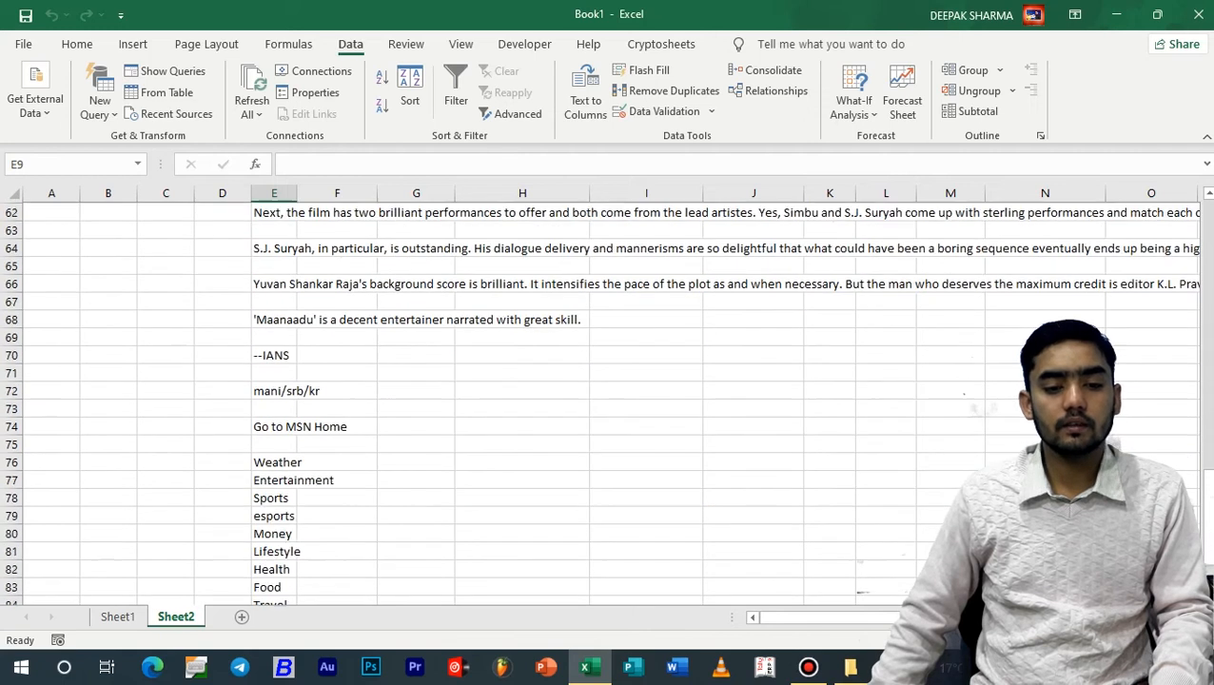
scroll(605, 400, "down", 7)
scroll(605, 400, "up", 7)
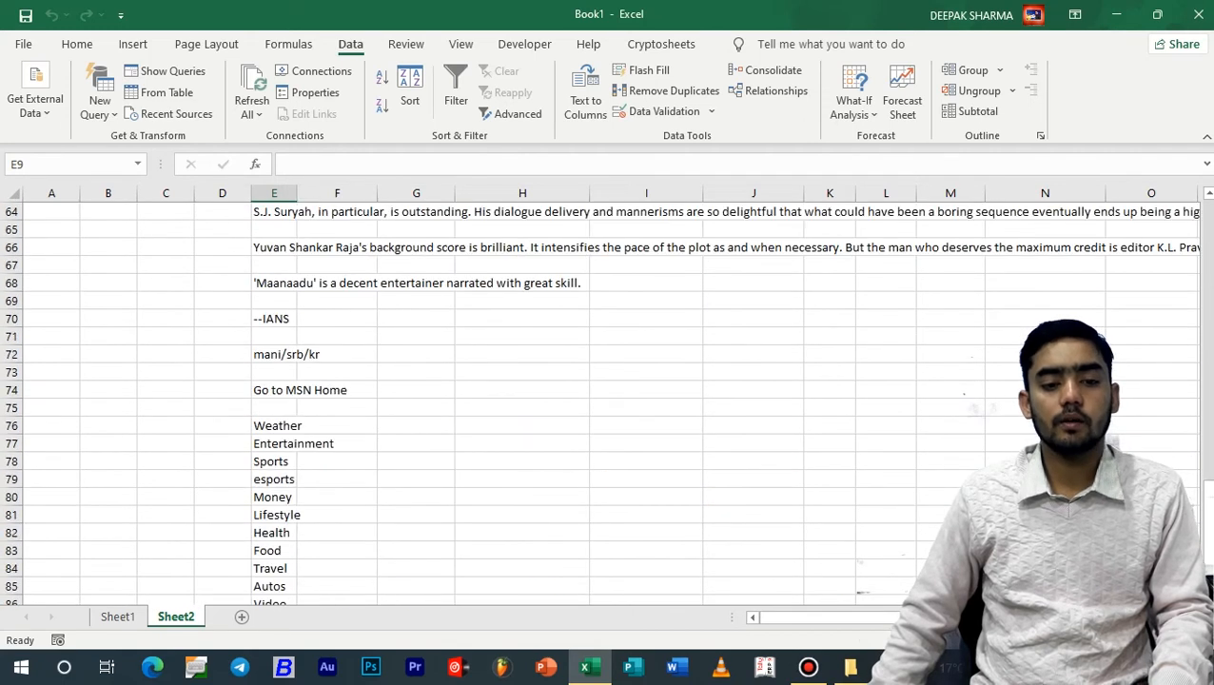
scroll(606, 399, "up", 8)
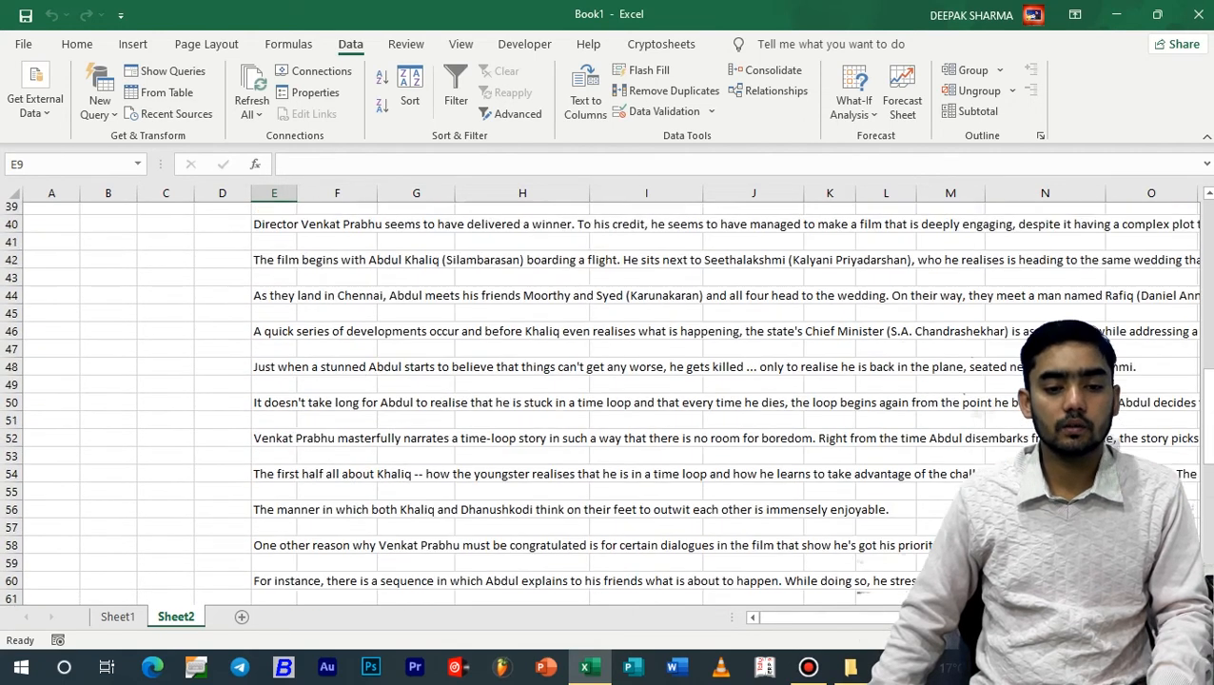
scroll(605, 400, "up", 10)
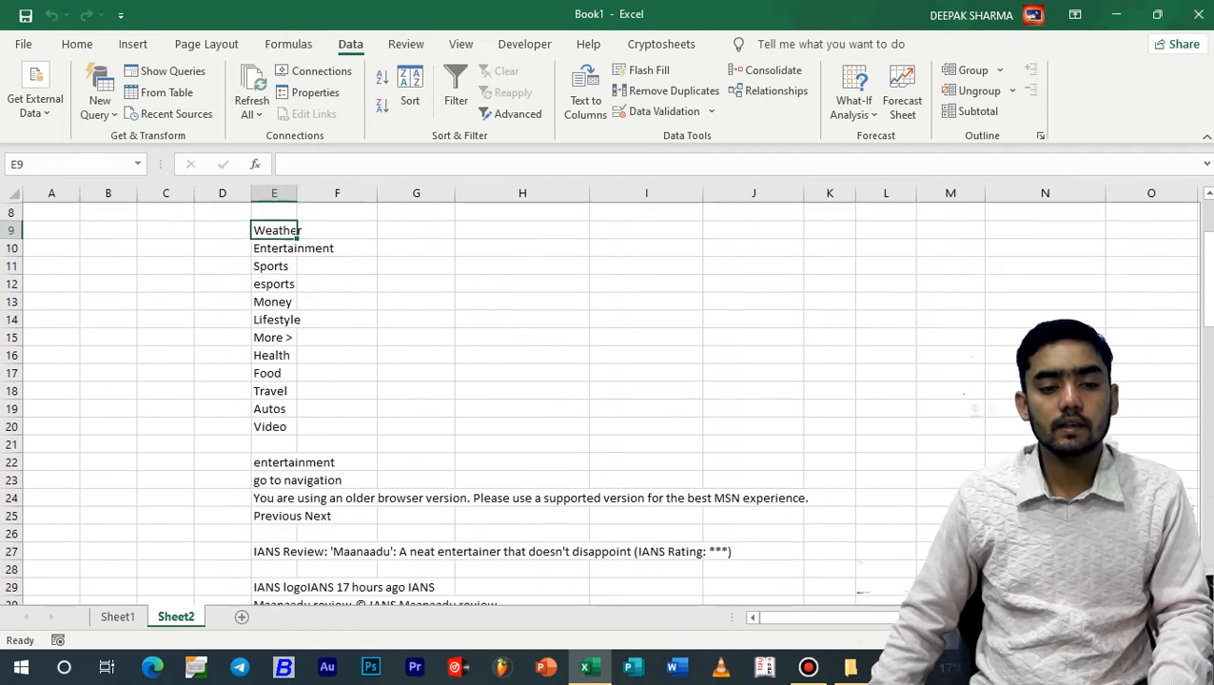
scroll(605, 400, "up", 3)
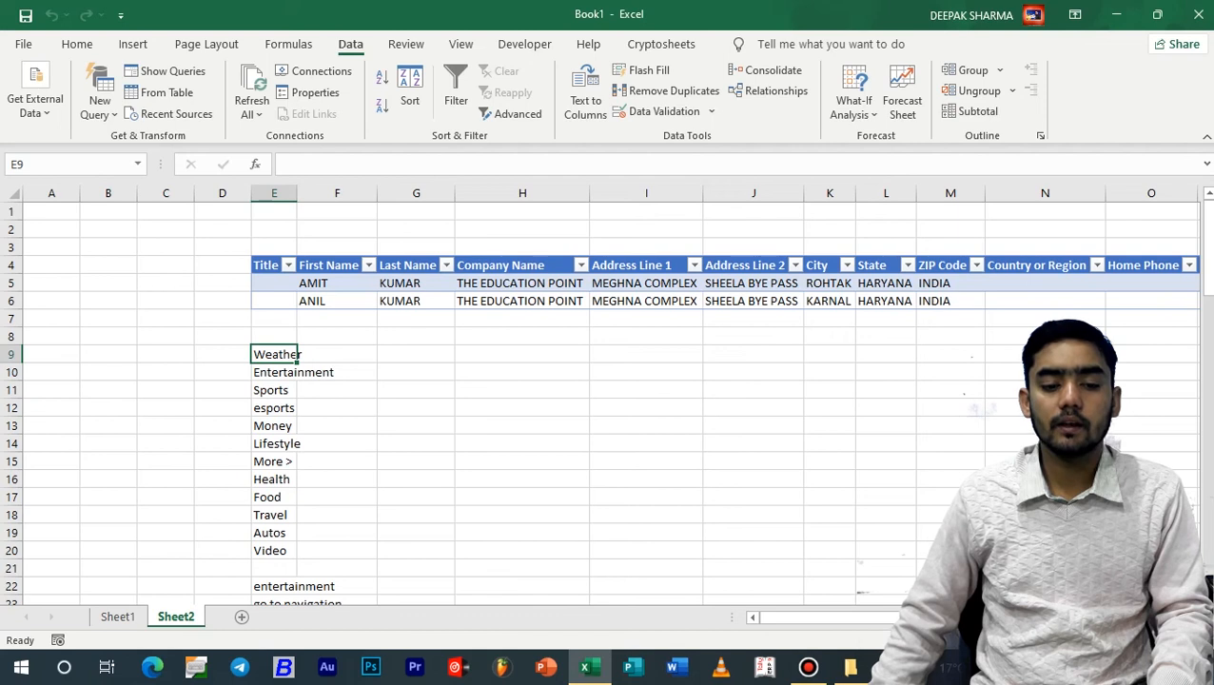
Add a new worksheet and load the text file "typing test new 2" for import
left_click(242, 616)
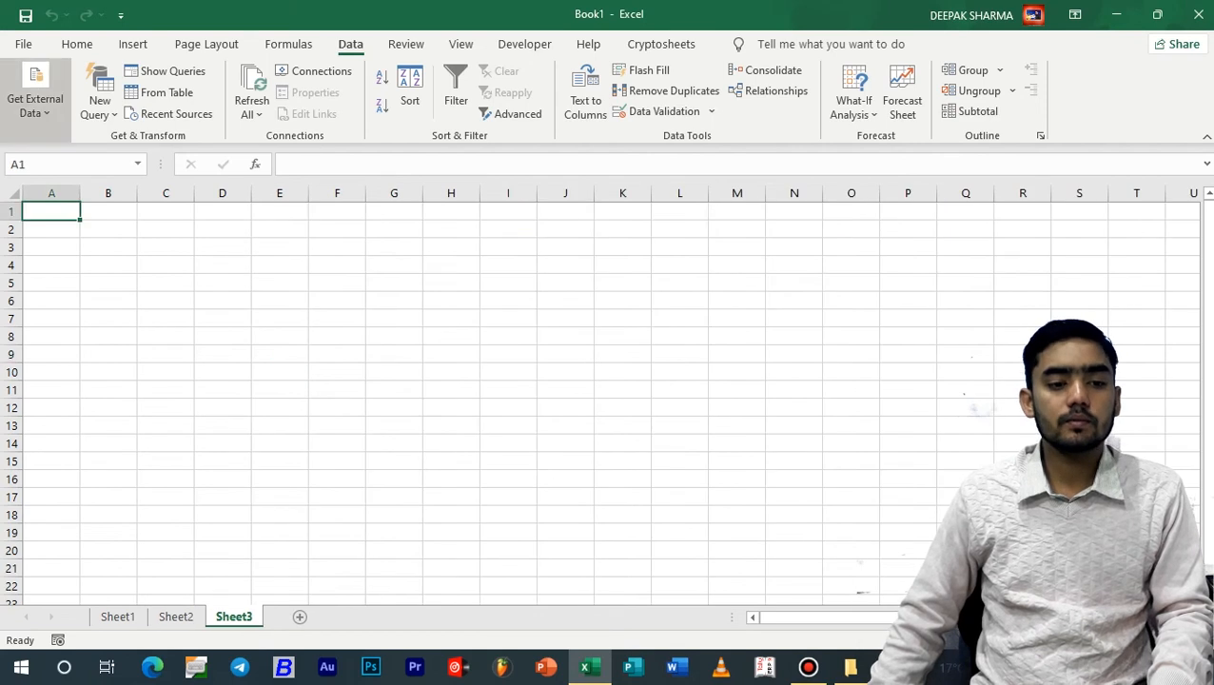
left_click(35, 100)
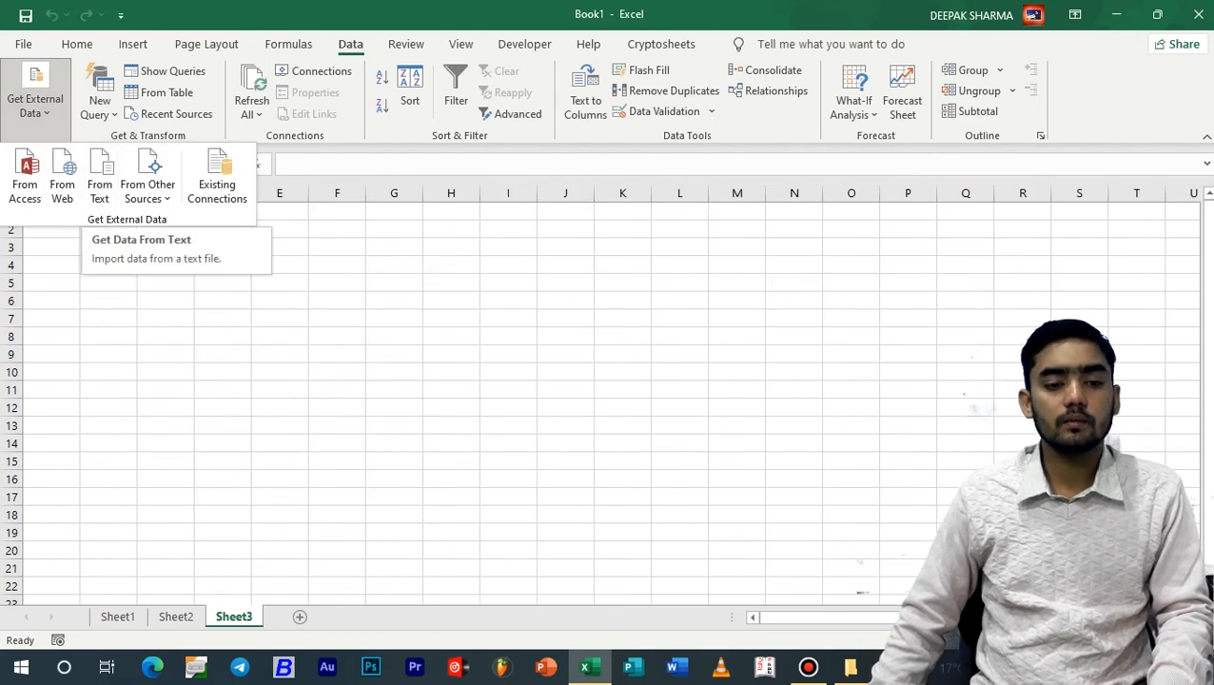
left_click(35, 100)
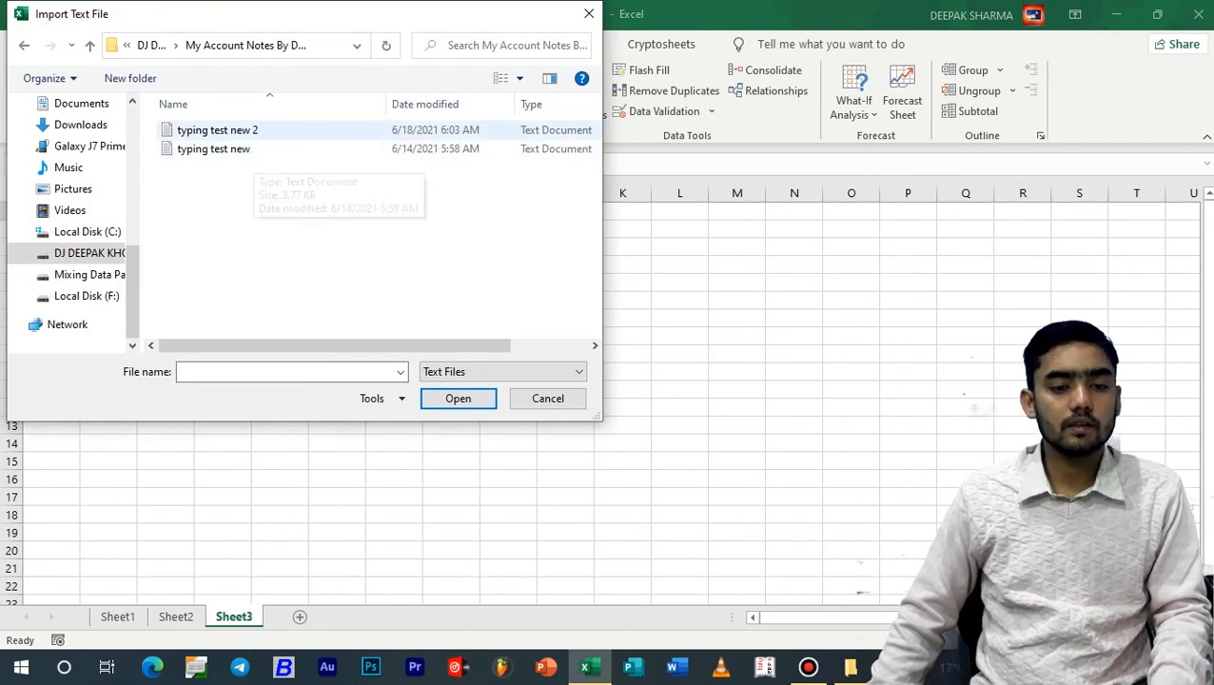
left_click(217, 129)
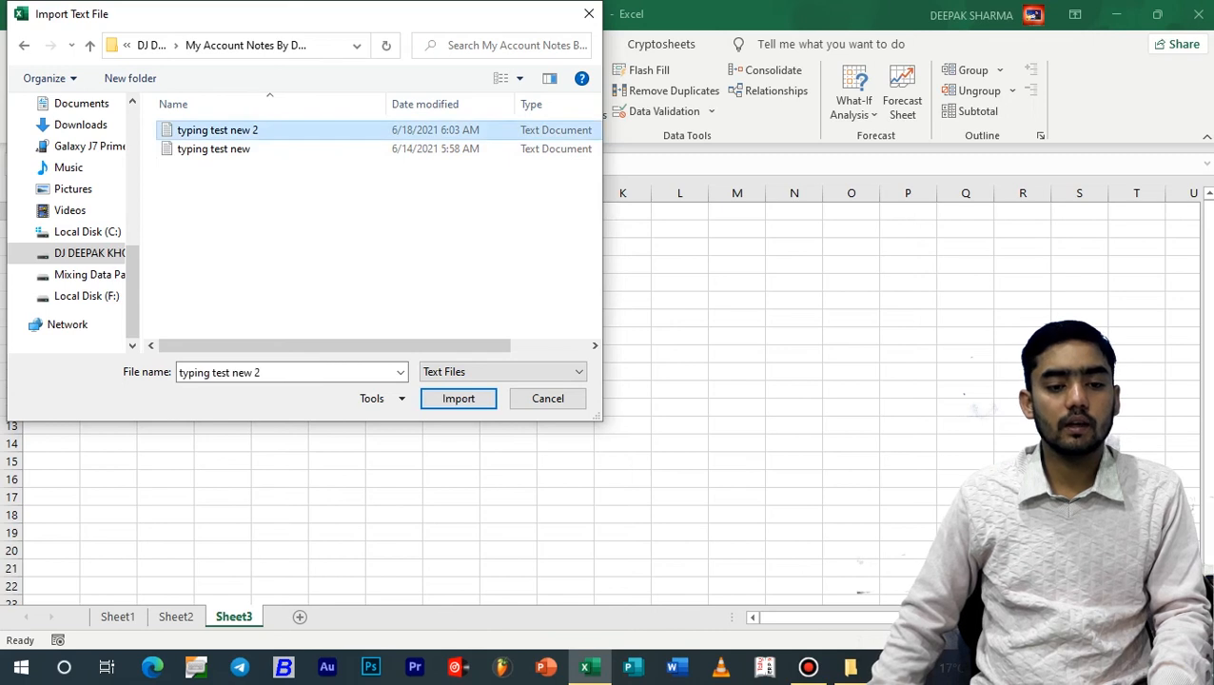
left_click(458, 398)
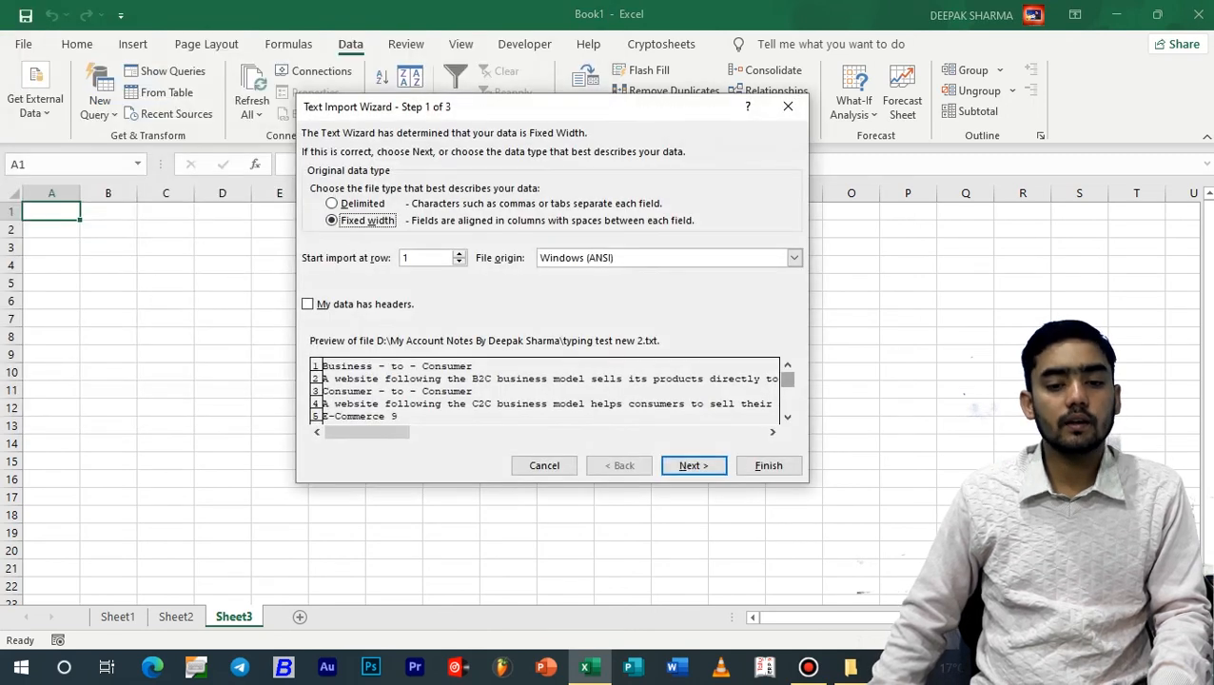
Complete the text import as fixed width with the Text column format, placing the data at cell A1 of the existing worksheet
mouse_move(788, 380)
left_mouse_down()
mouse_move(788, 400)
mouse_move(788, 380)
left_mouse_up()
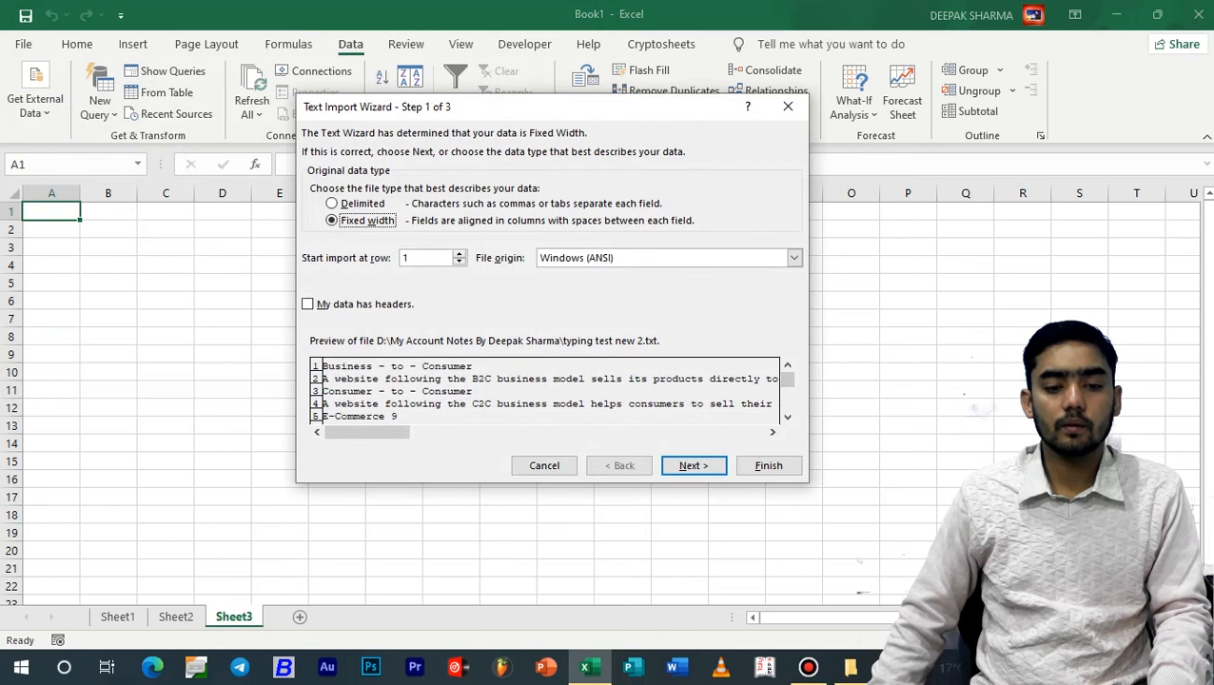
mouse_move(367, 433)
left_mouse_down()
mouse_move(605, 432)
mouse_move(368, 432)
left_mouse_up()
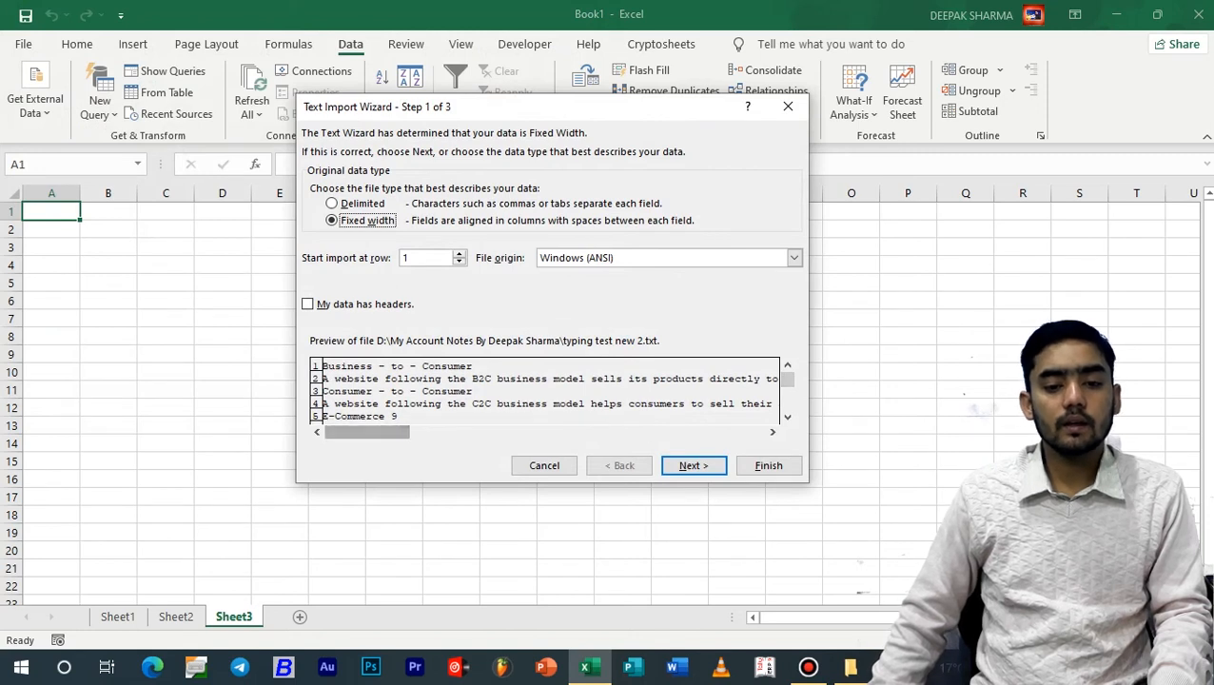
left_click(693, 466)
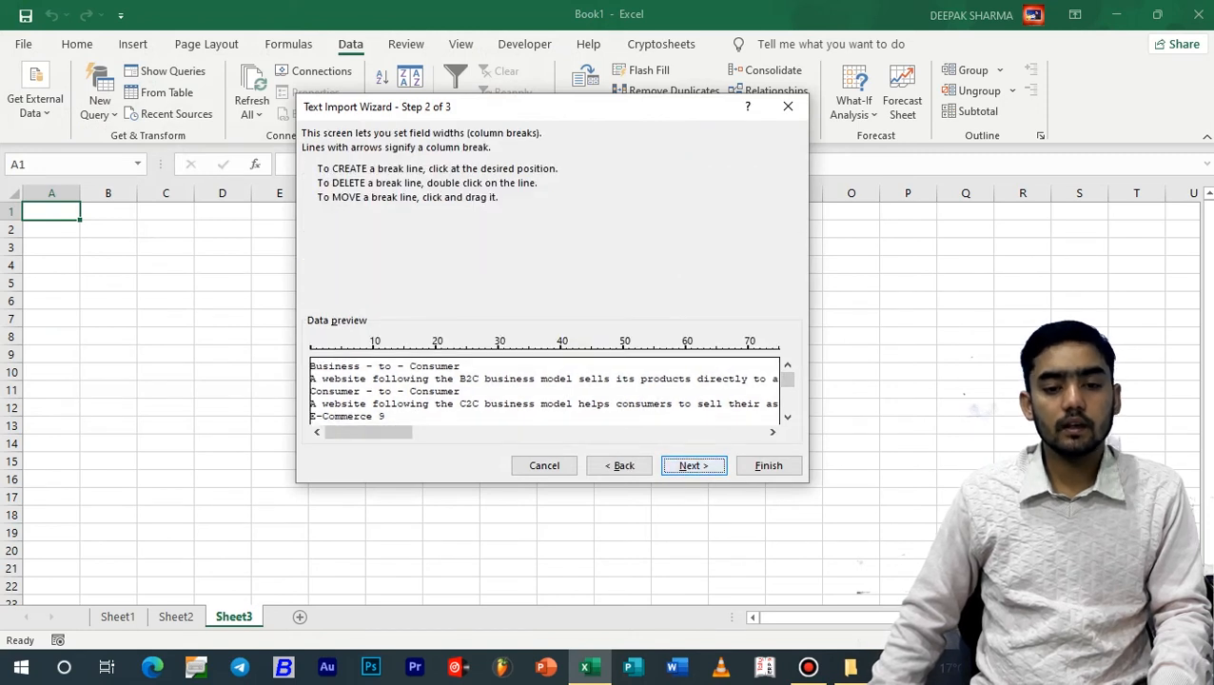
left_click(694, 465)
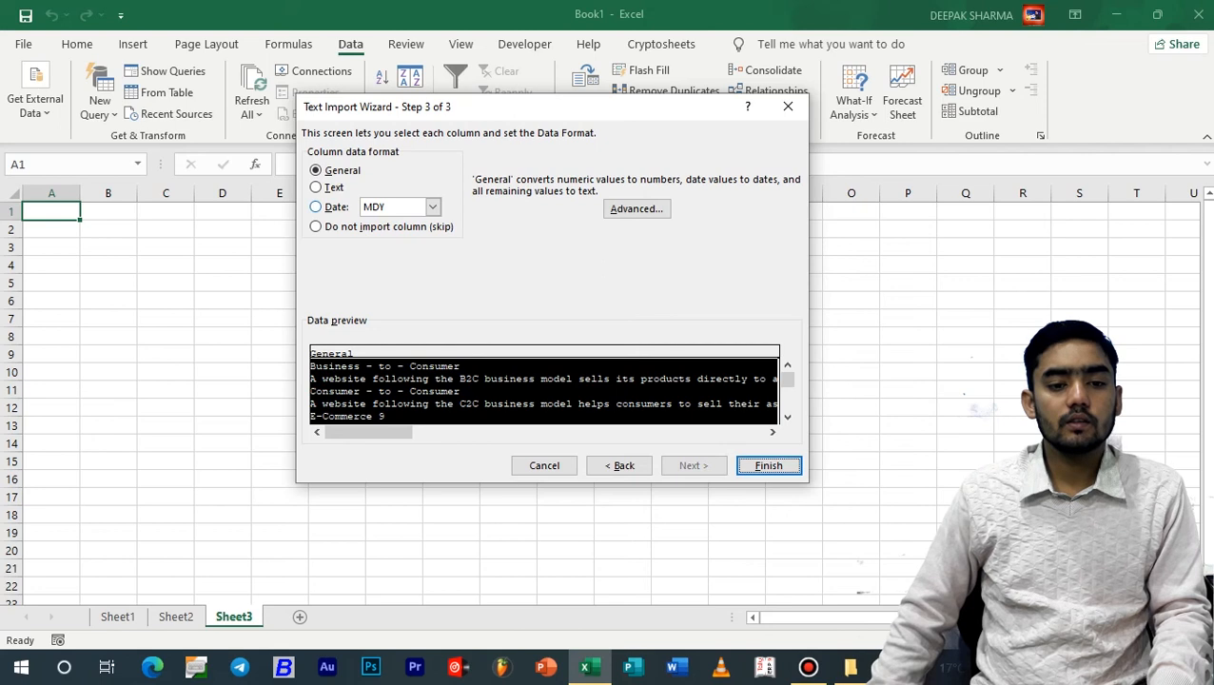
left_click(317, 187)
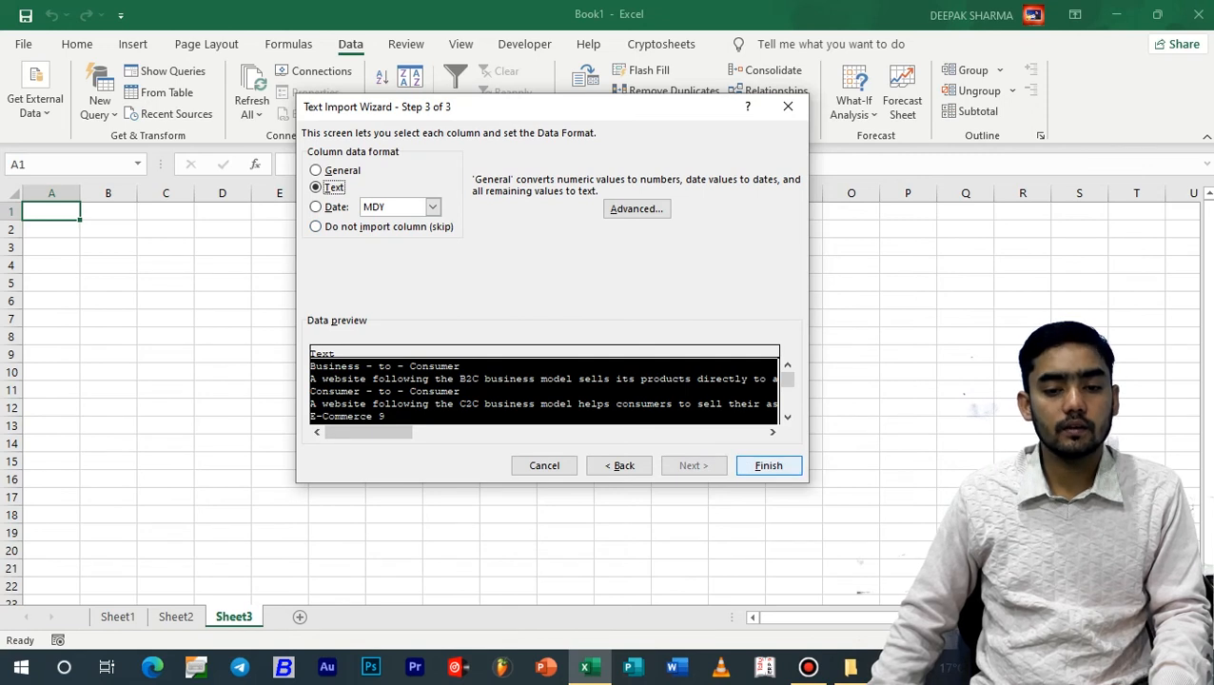
left_click(769, 467)
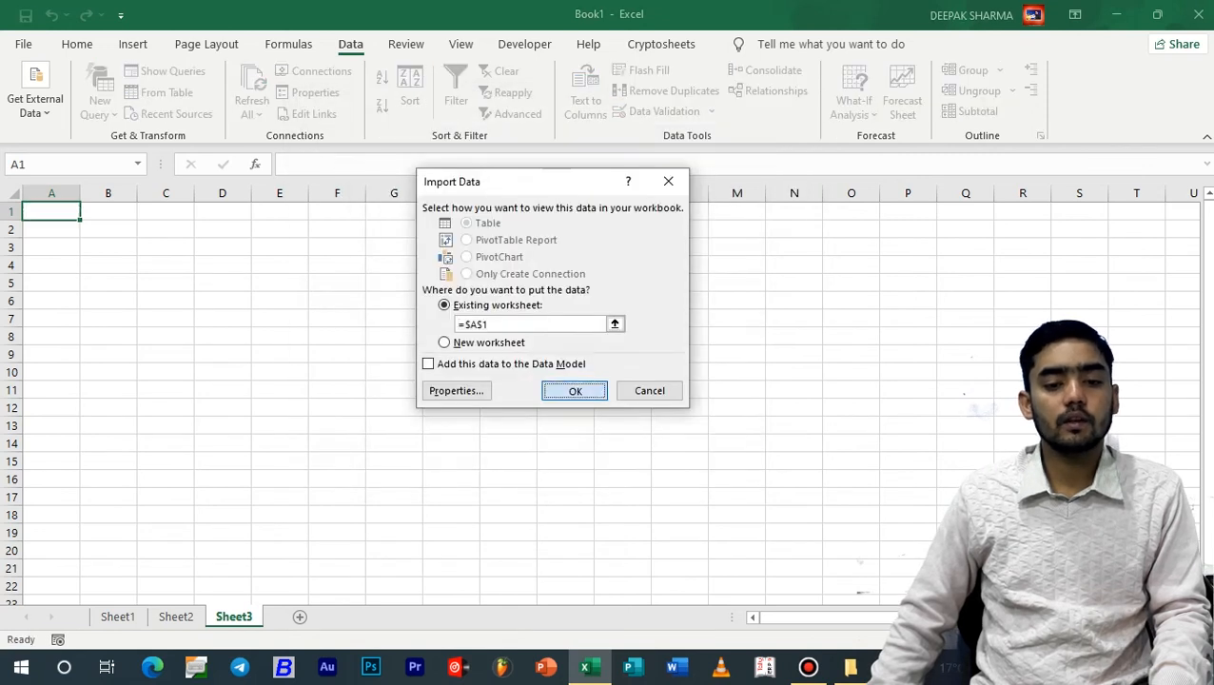
left_click(572, 390)
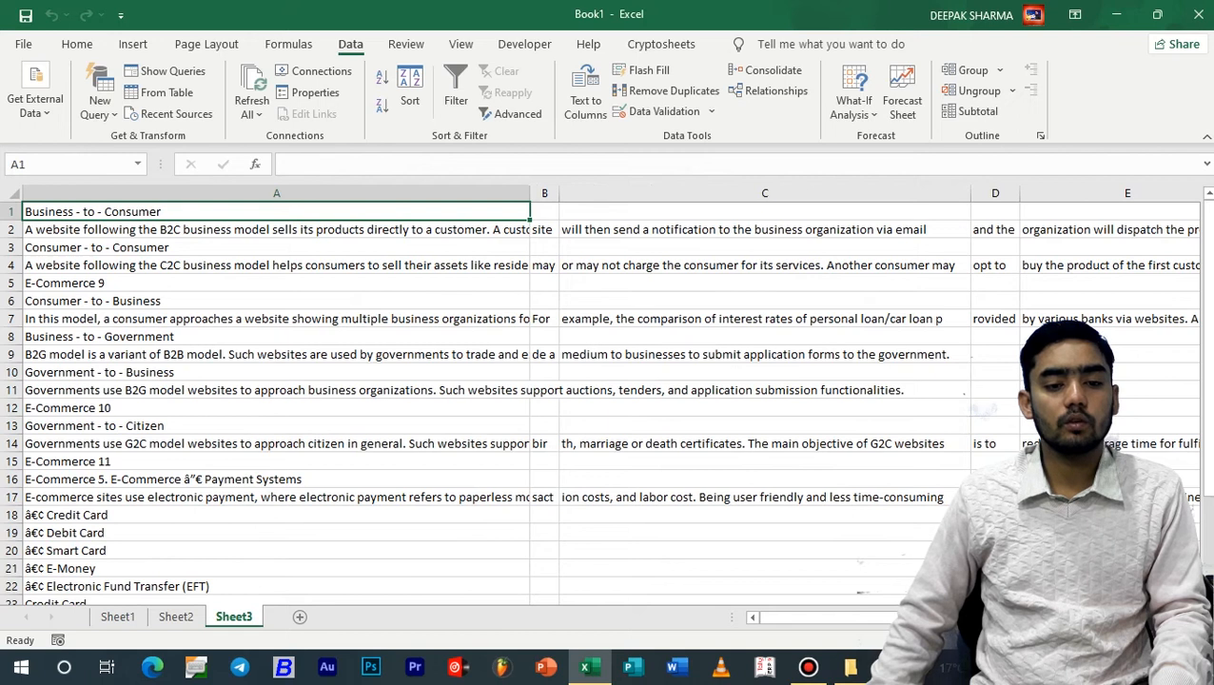
Review the imported text on Sheet3 past its last rows and back to the first row
scroll(606, 400, "down", 13)
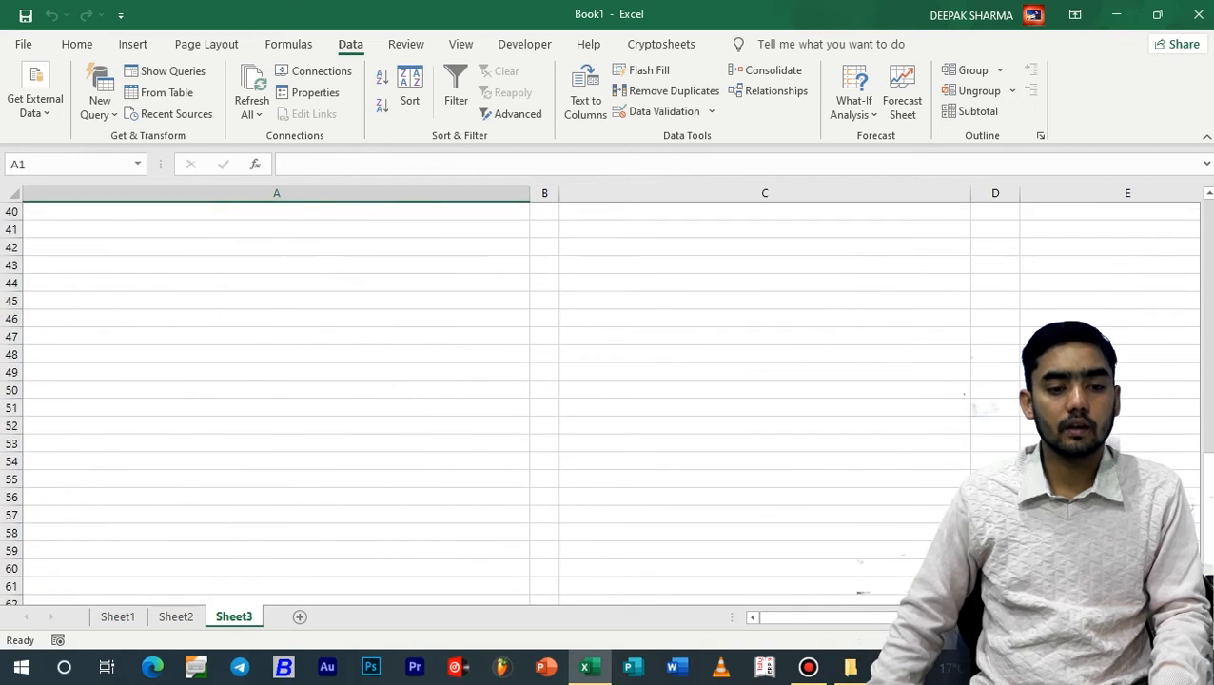
scroll(605, 400, "up", 12)
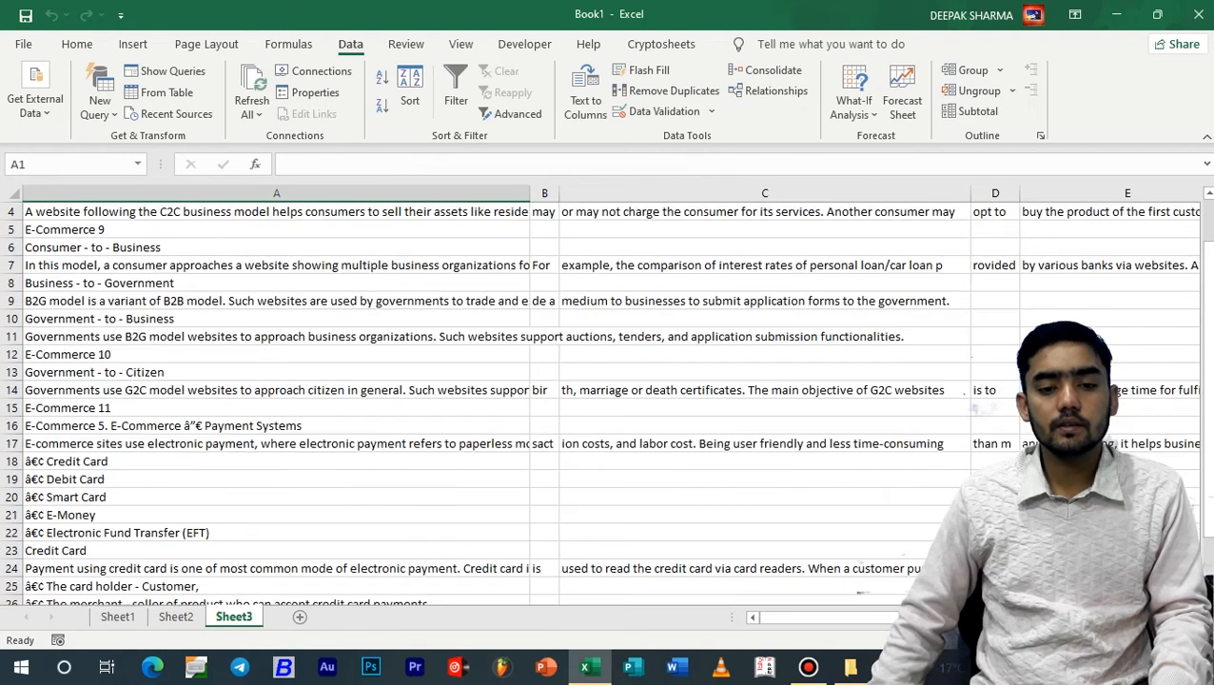
scroll(605, 400, "up", 1)
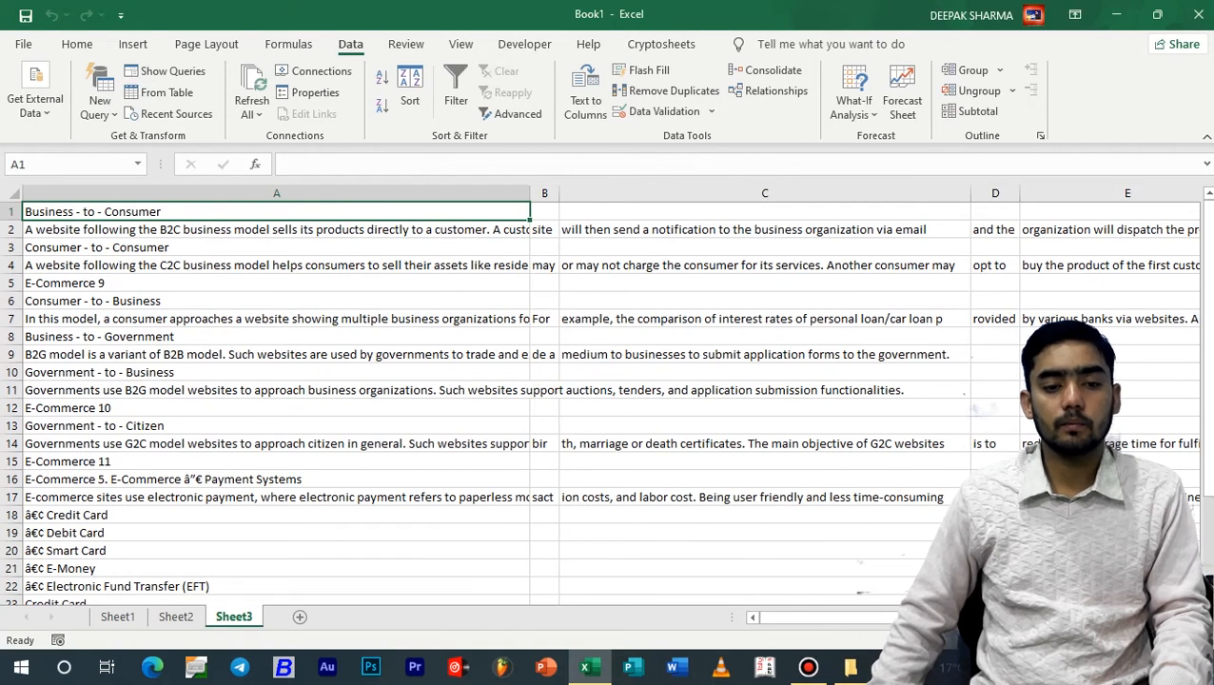
Add a new worksheet and look through the existing connections available in the workbook and on this computer
left_click(298, 617)
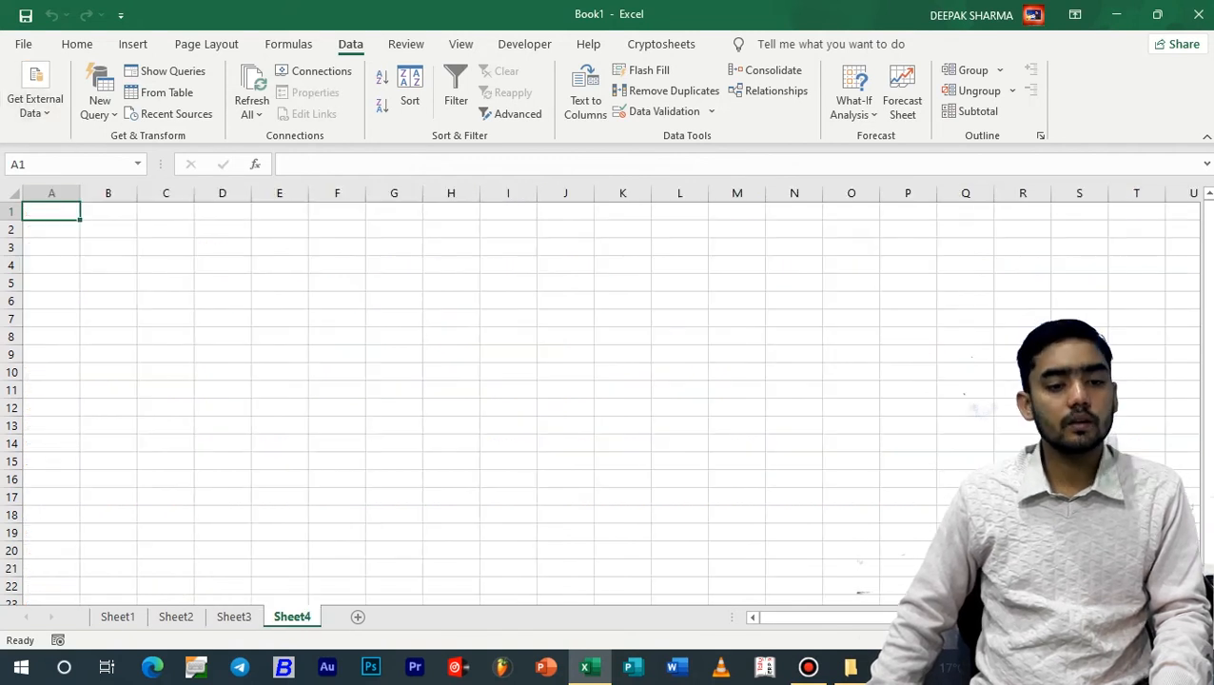
left_click(35, 100)
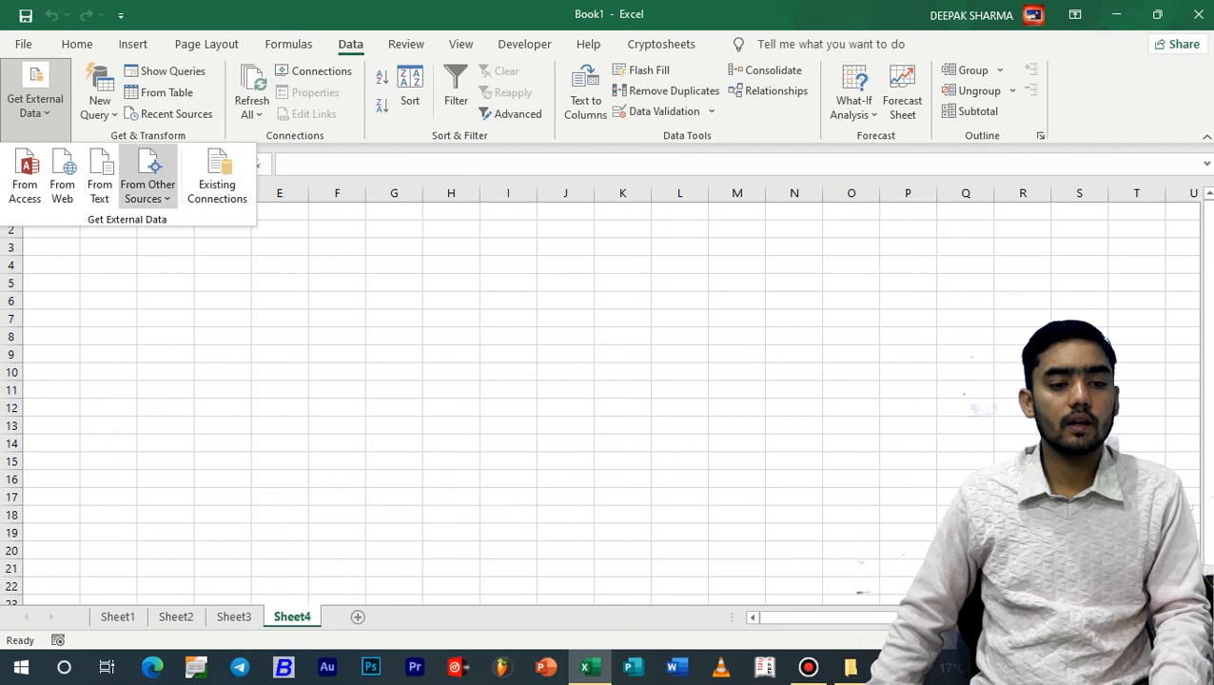
left_click(148, 191)
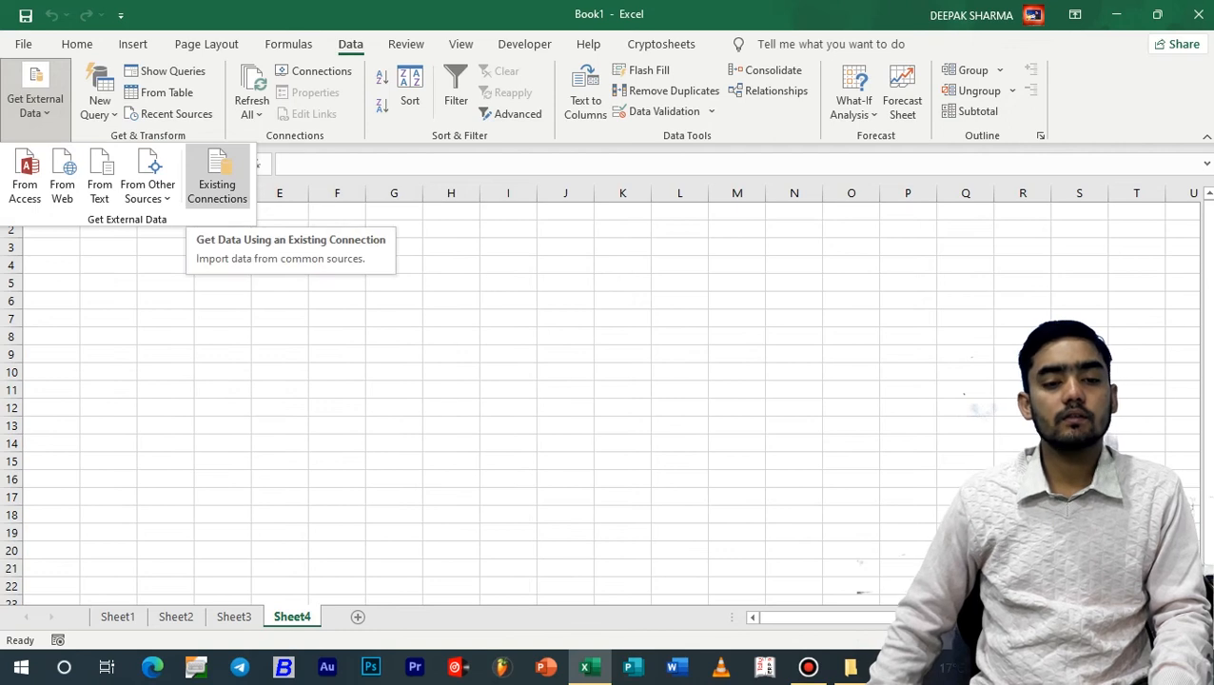
left_click(219, 191)
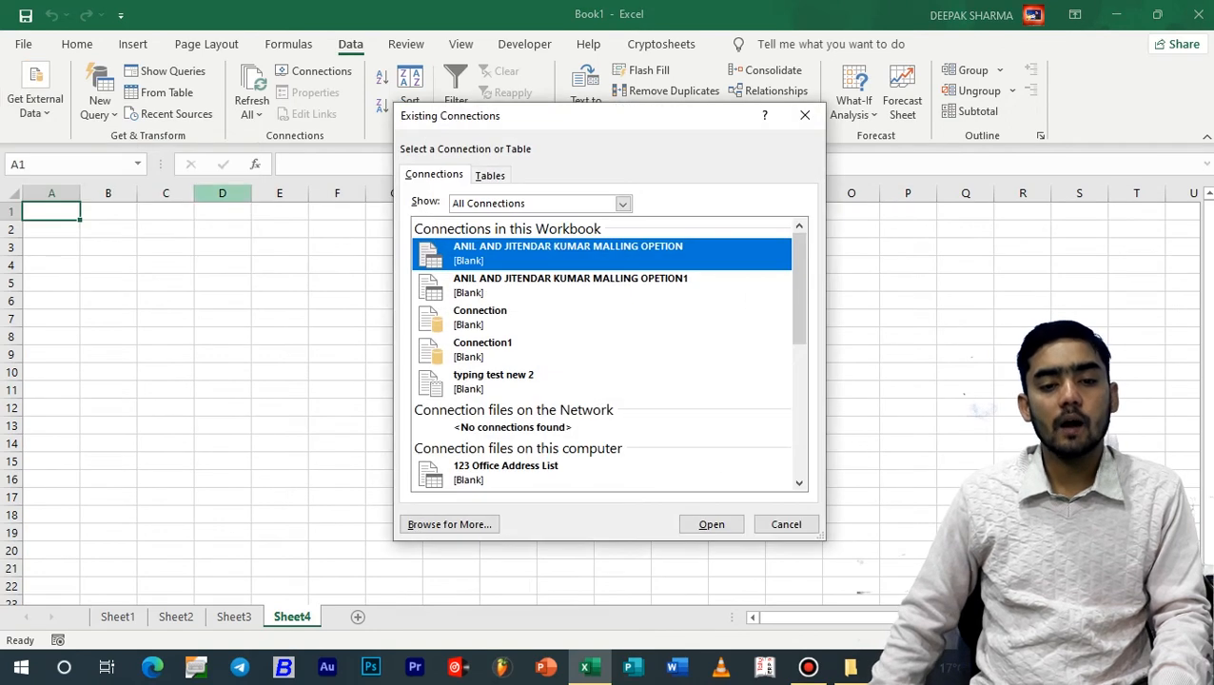
left_click_drag(577, 119, 625, 71)
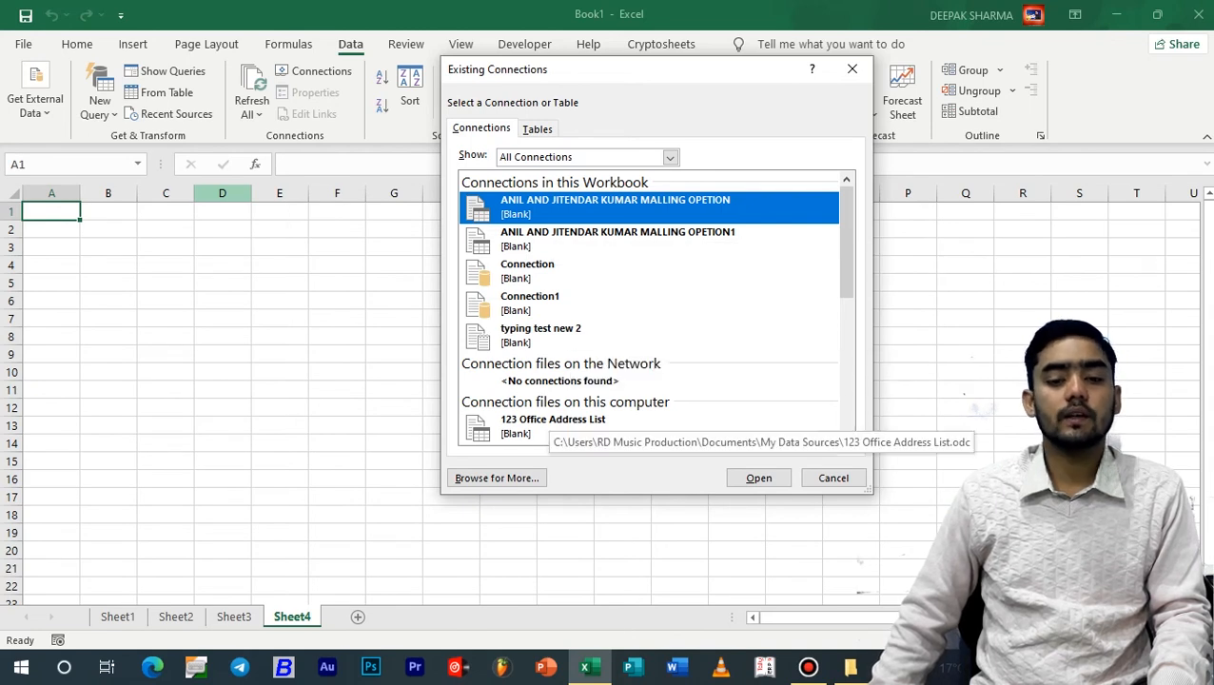
scroll(655, 306, "down", 5)
scroll(655, 306, "up", 5)
scroll(654, 307, "down", 10)
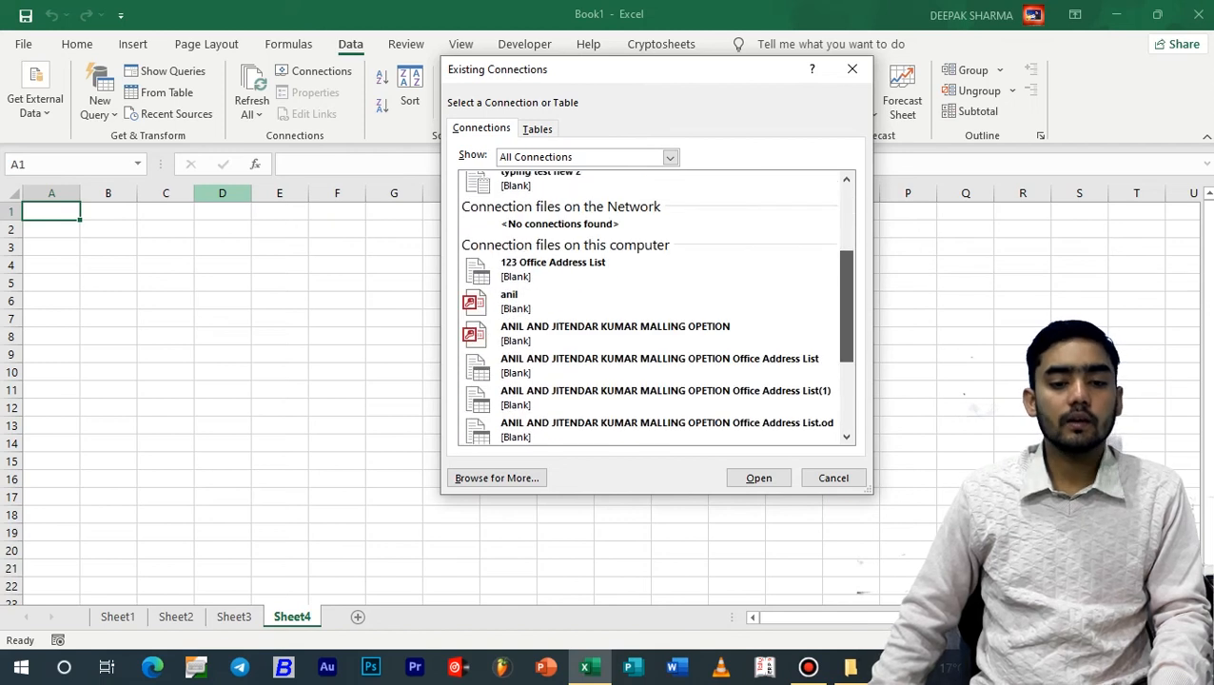
scroll(656, 307, "up", 8)
scroll(655, 307, "down", 1)
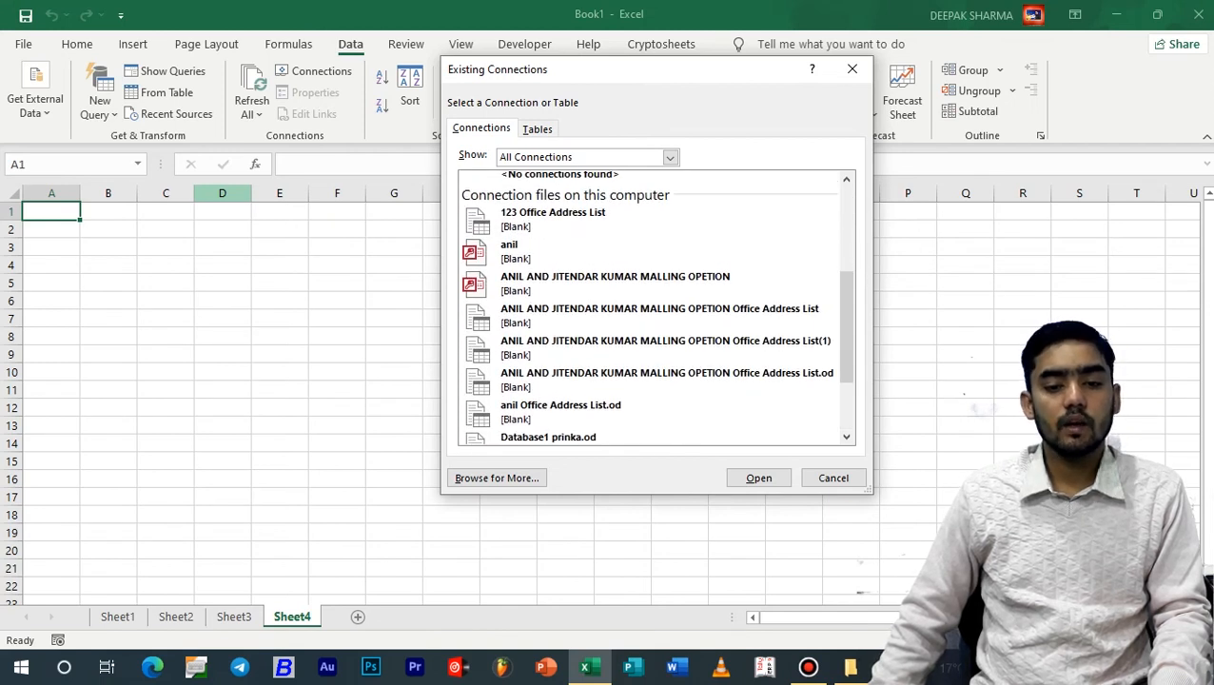
Import the Access connection listed directly below "123 Office Address List" as a table at cell A1 of the existing worksheet
left_click(609, 251)
left_click(758, 478)
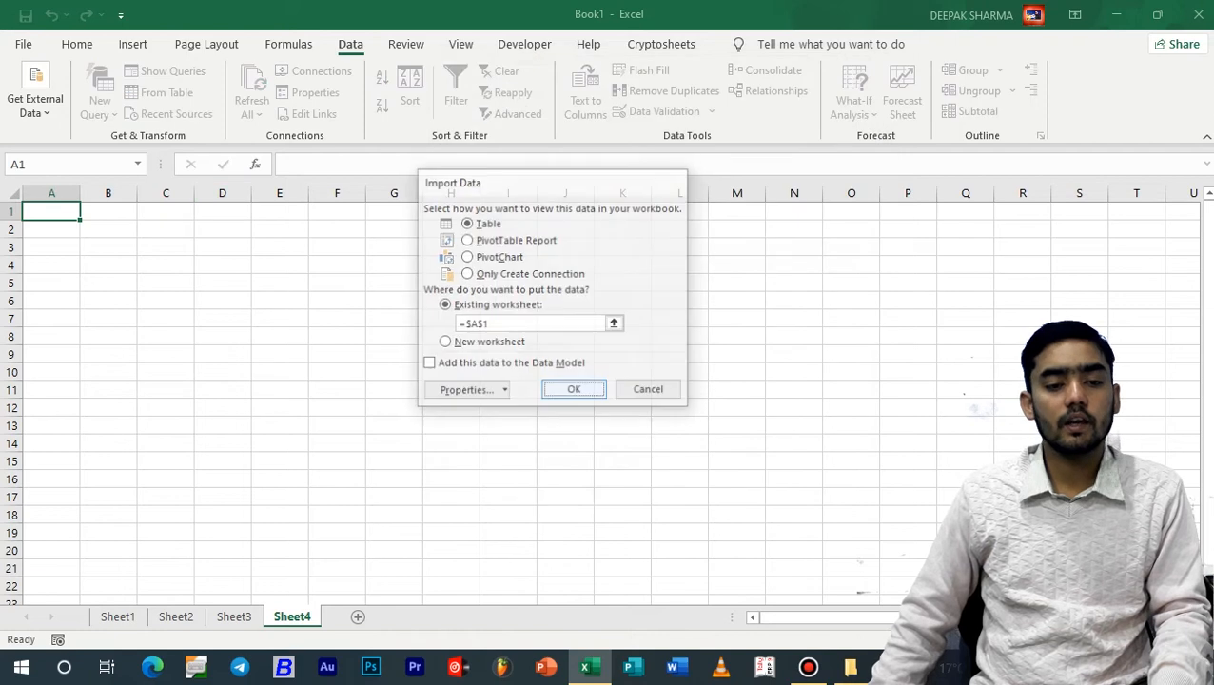
left_click(574, 391)
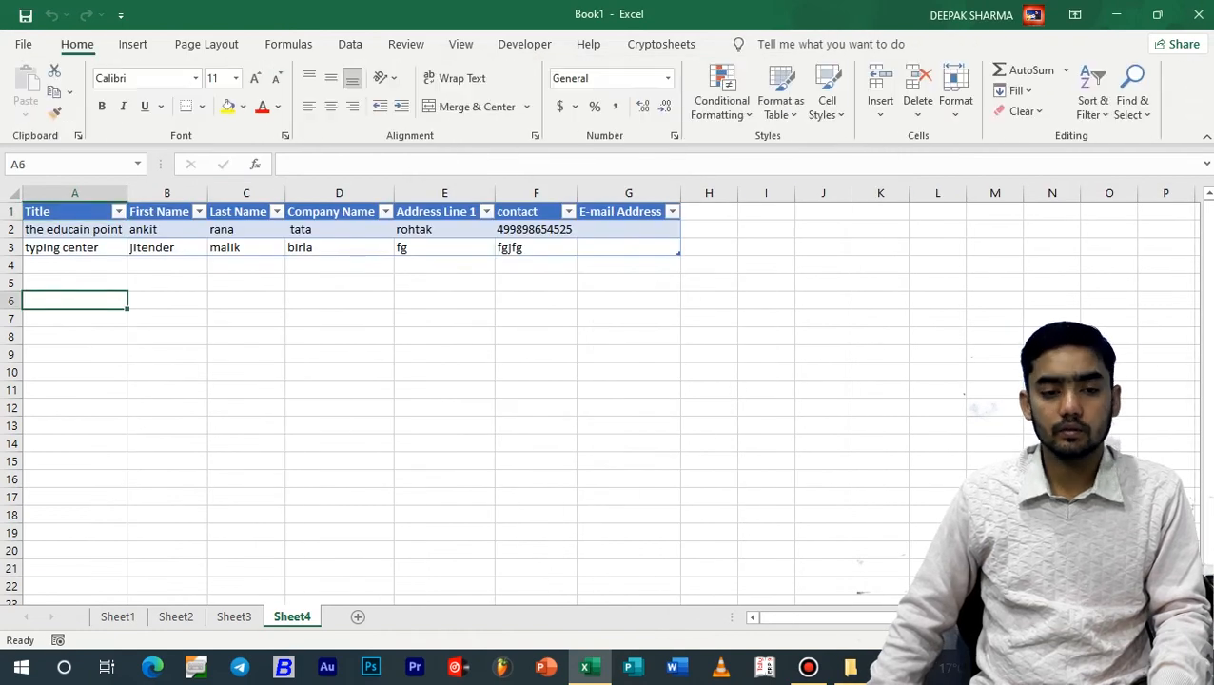
left_click(350, 44)
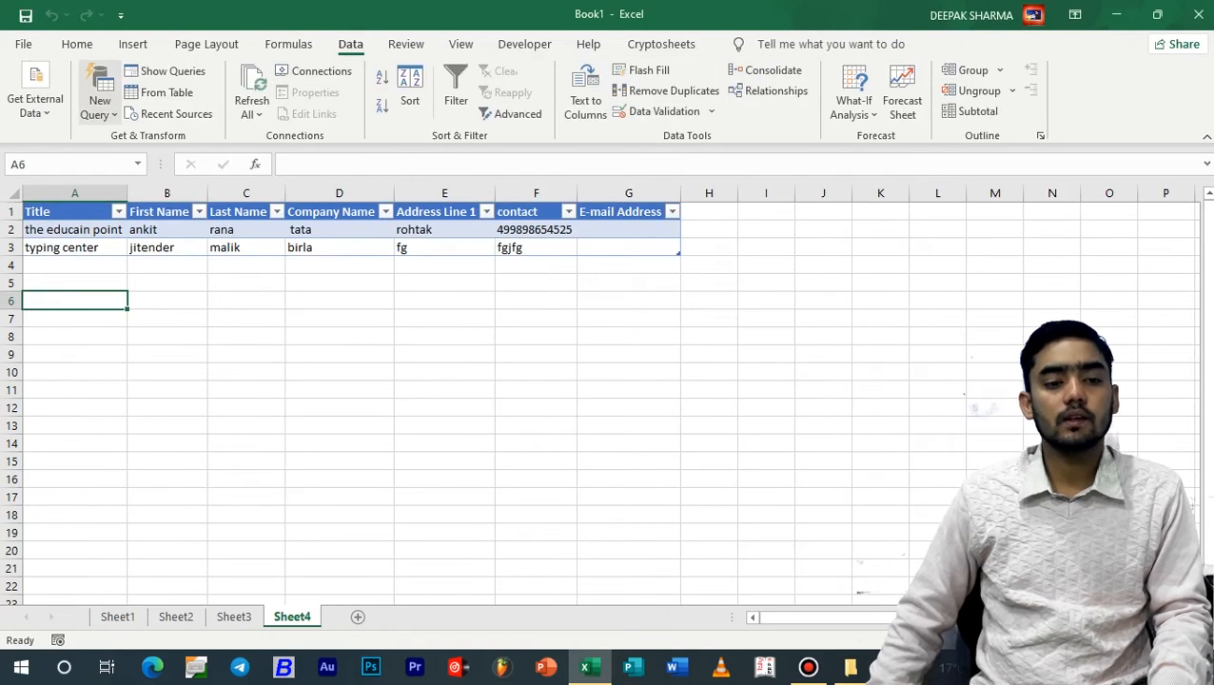
left_click(35, 93)
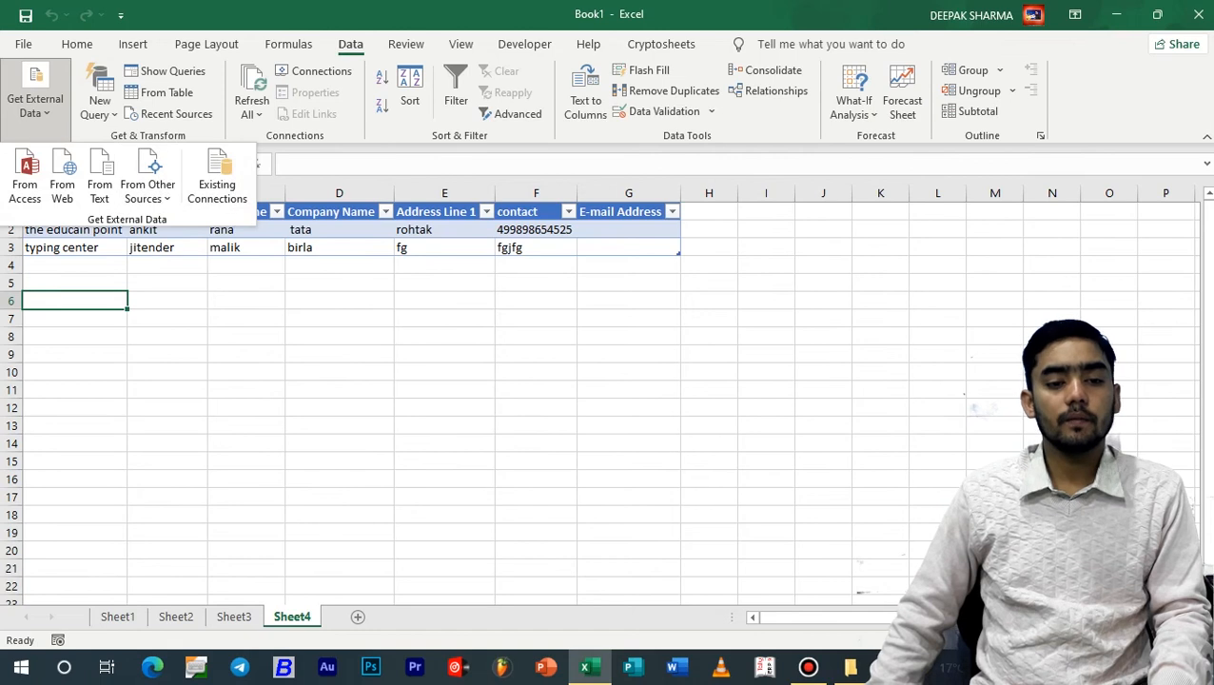
left_click(35, 93)
left_click(35, 93)
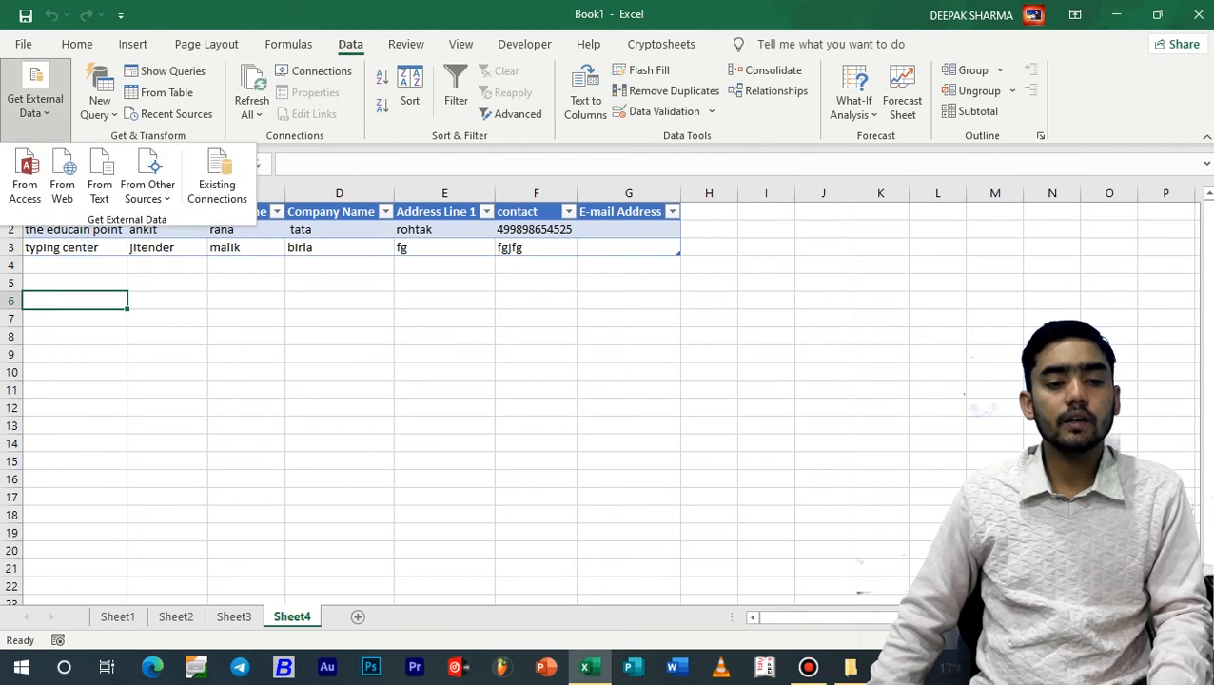
left_click(36, 93)
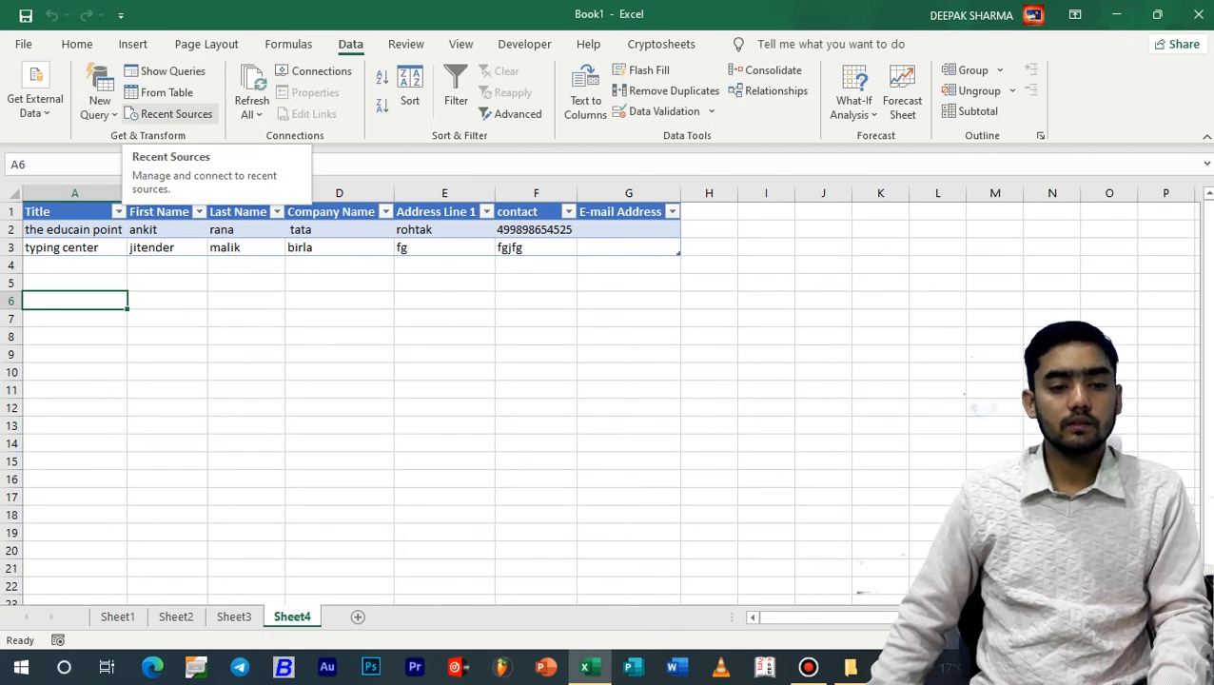
left_click(166, 283)
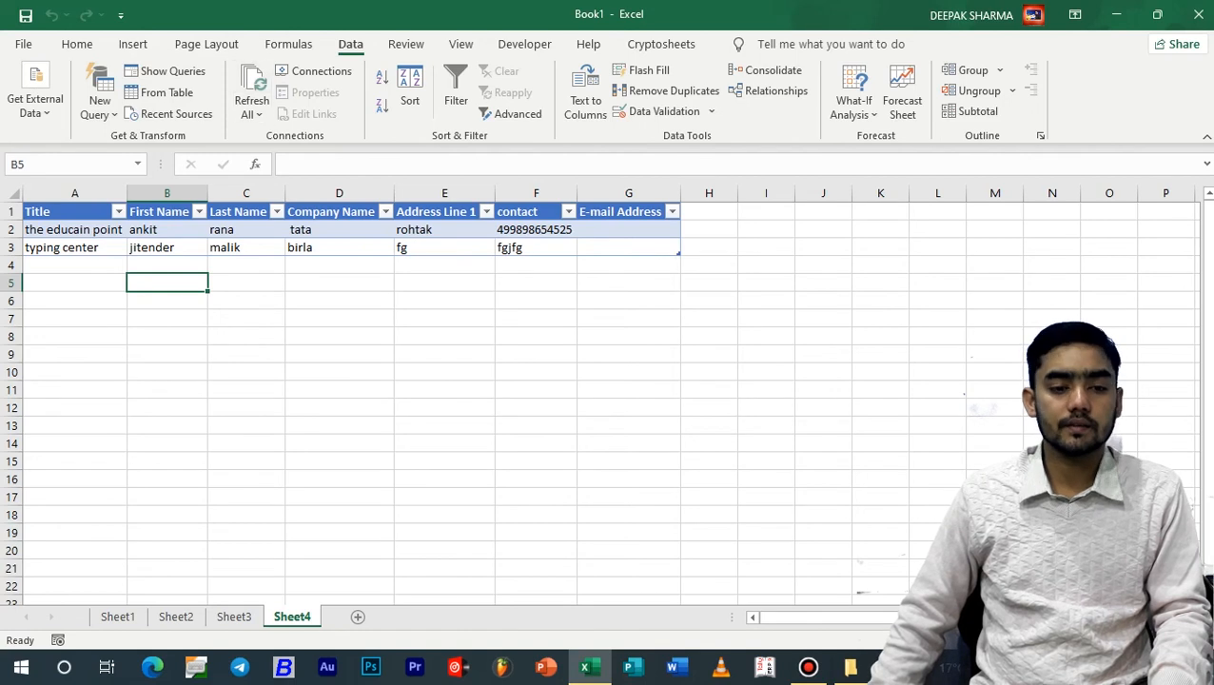
left_click(74, 248)
left_click(253, 113)
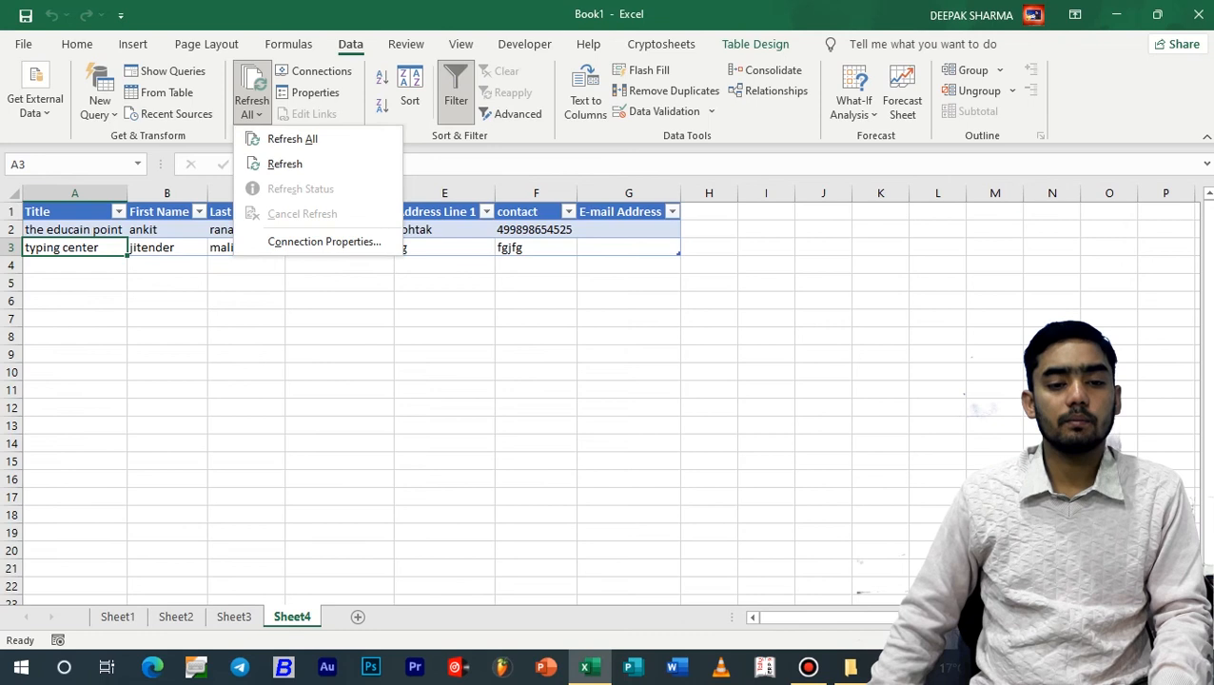
key("Escape")
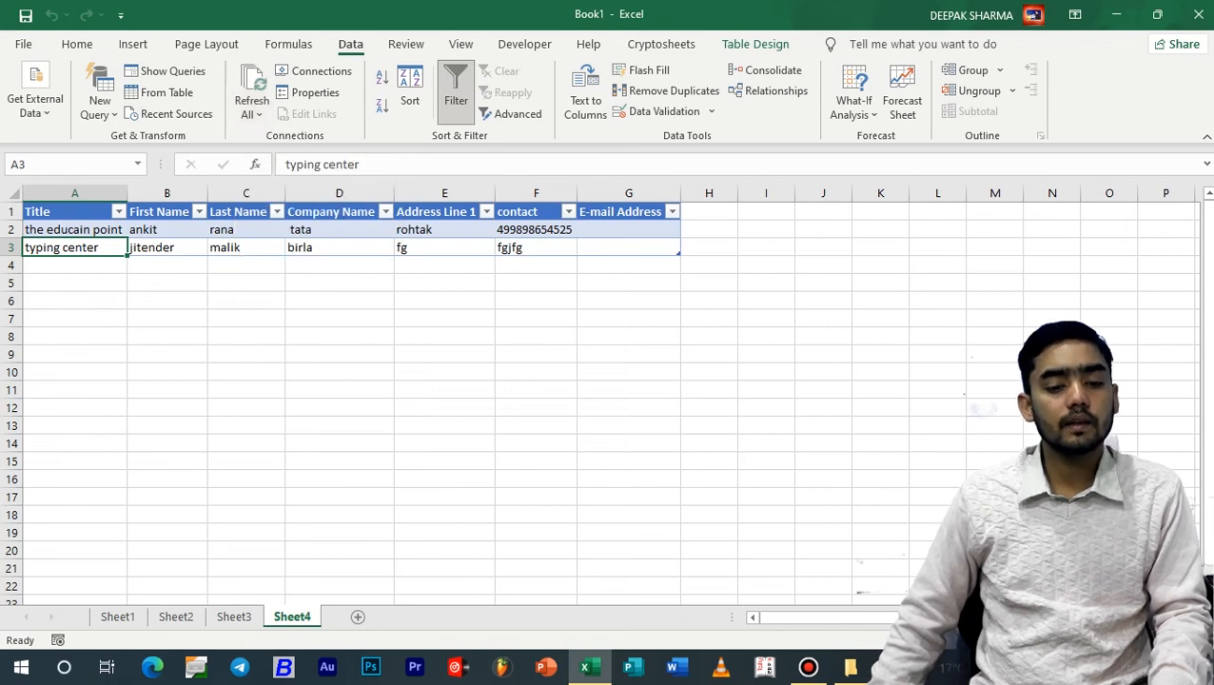
Show Sheet3, switch to File Explorer and open "typing test new 2" from the account notes folder on drive D in a maximized Notepad window
left_click(234, 618)
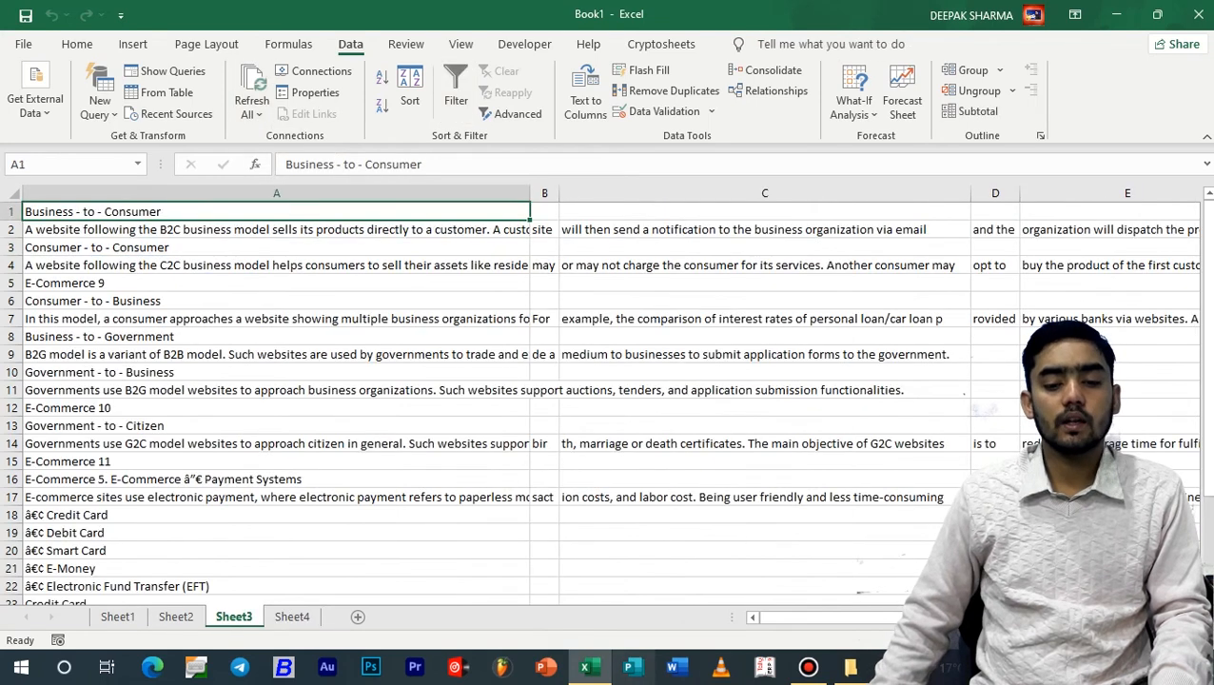
left_click(851, 669)
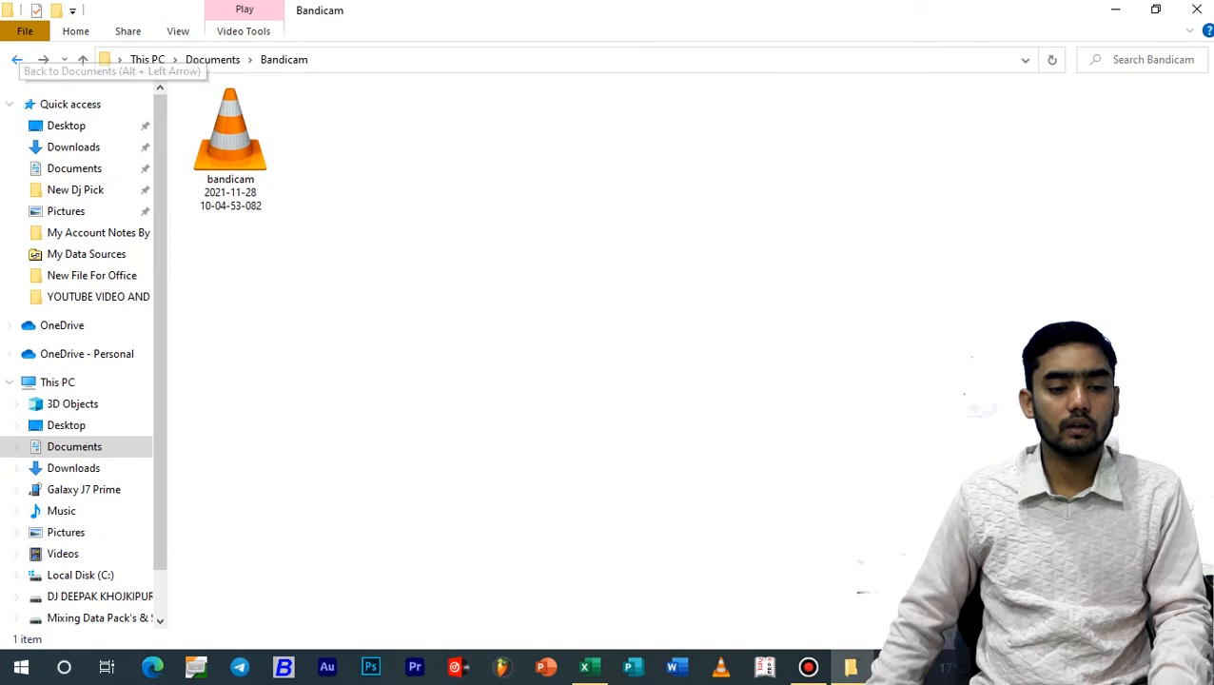
left_click(100, 596)
double_click(292, 113)
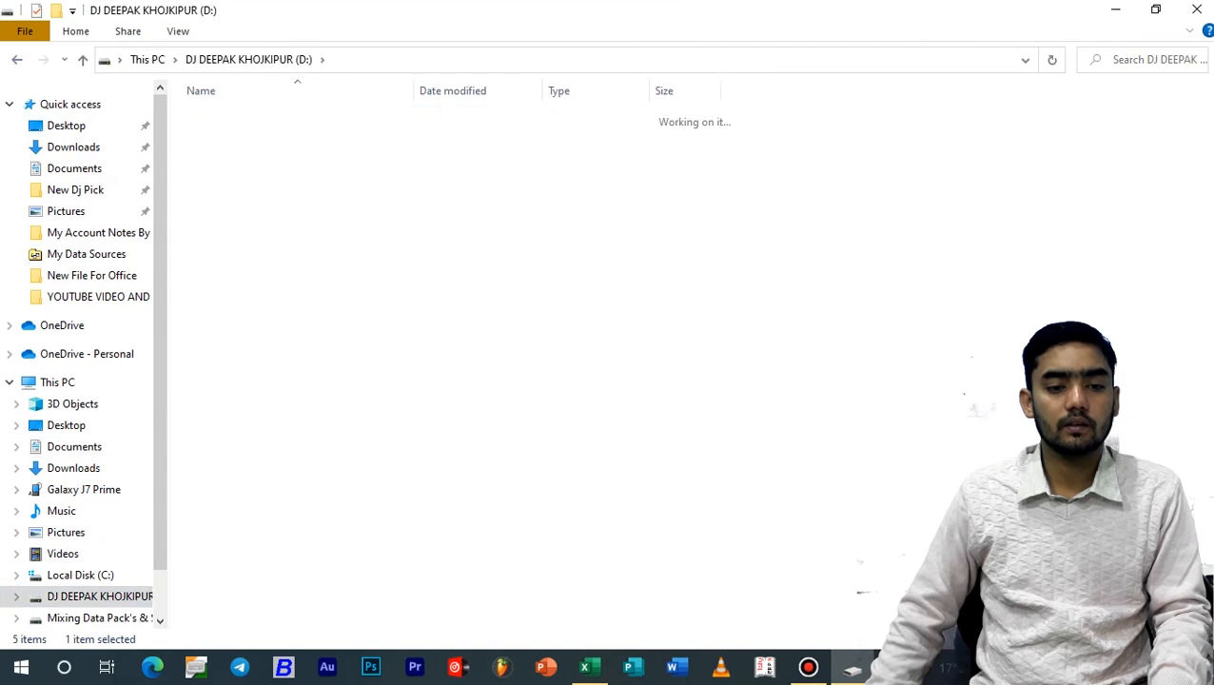
double_click(246, 155)
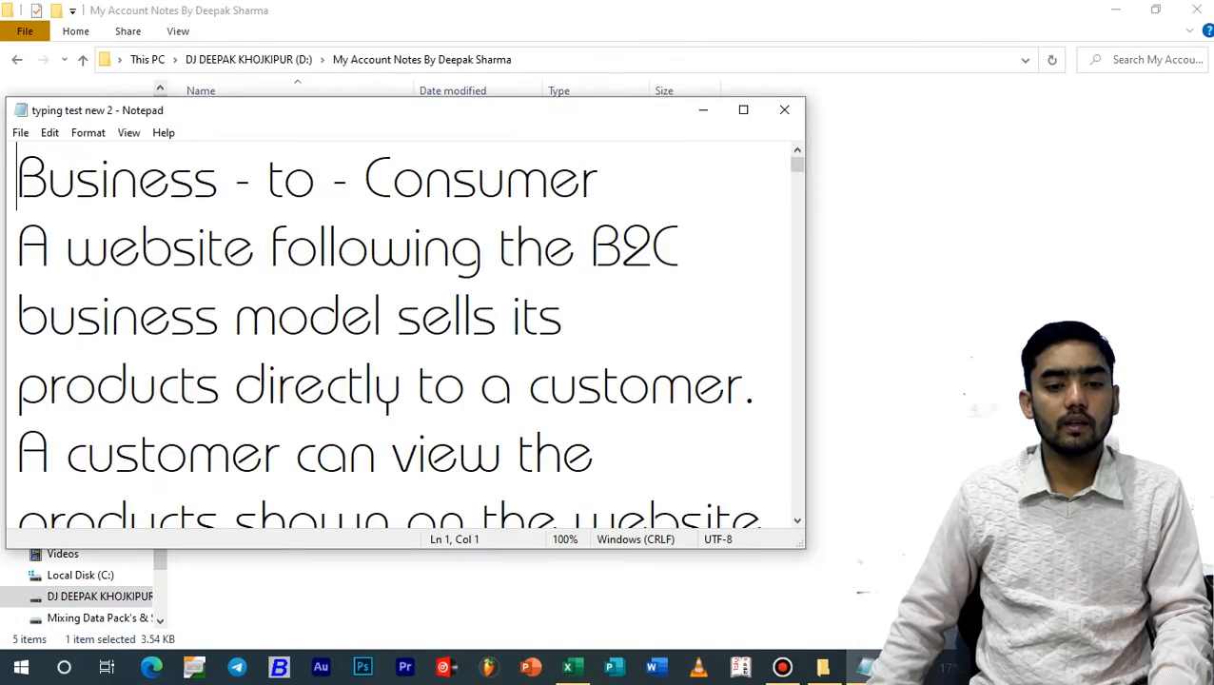
left_click(743, 110)
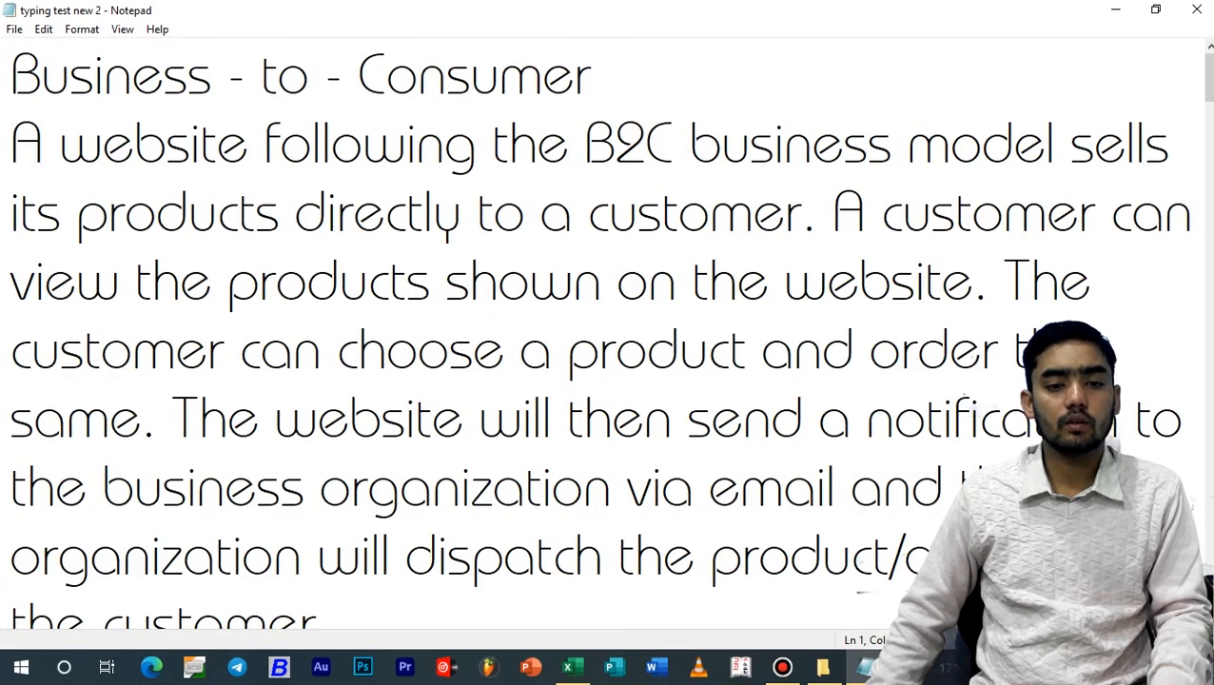
Insert a line introducing a person's name and the line "i belong to india" above the first line, save the text file and close it
key("ctrl+Home")
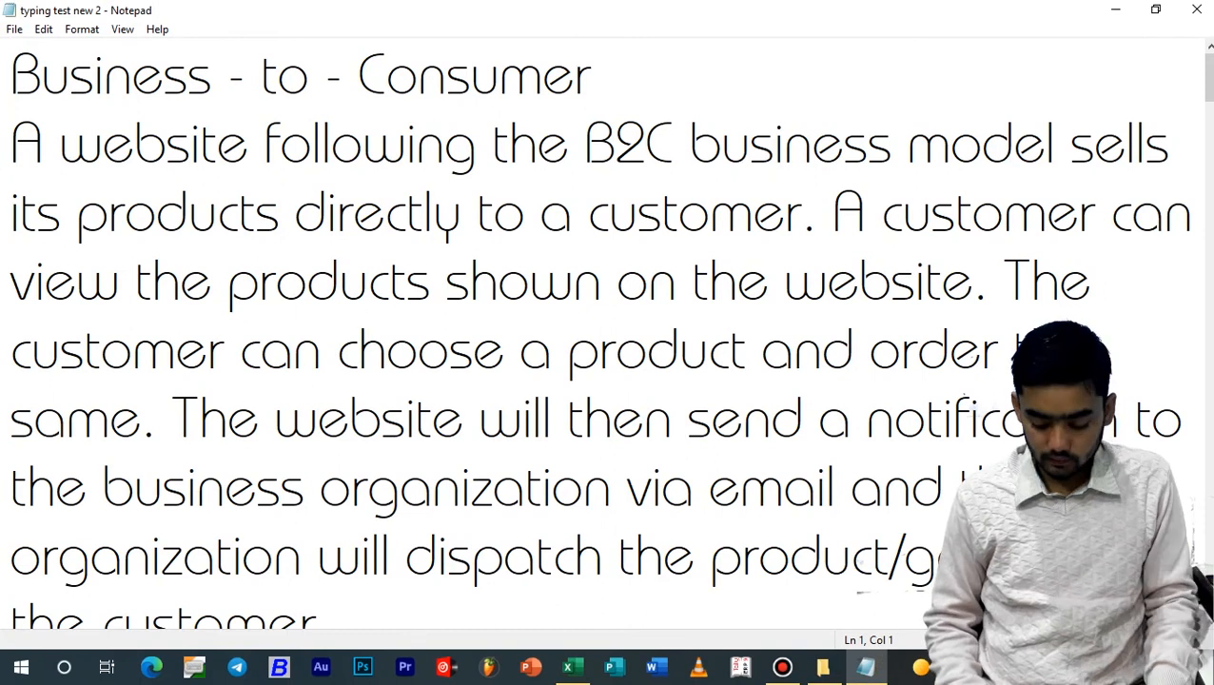
left_click(14, 29)
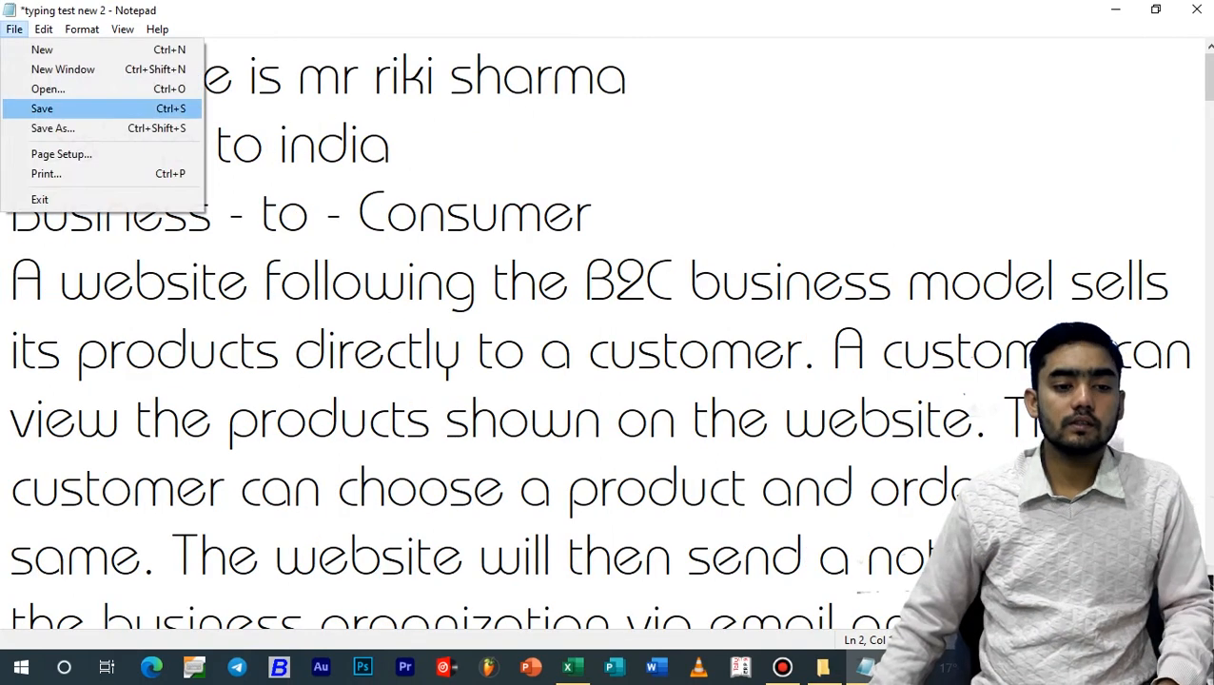
left_click(42, 108)
left_click(1197, 9)
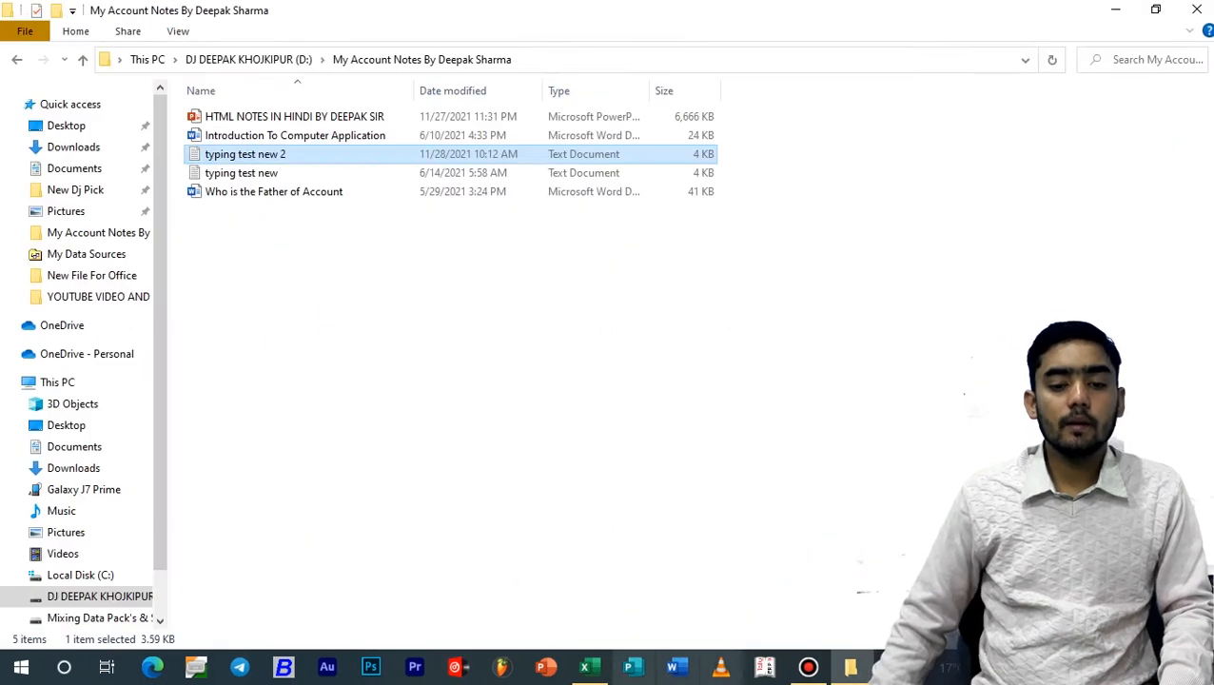
Switch back to Excel and refresh the imported text on Sheet3 from the file "typing test new 2"
left_click(568, 666)
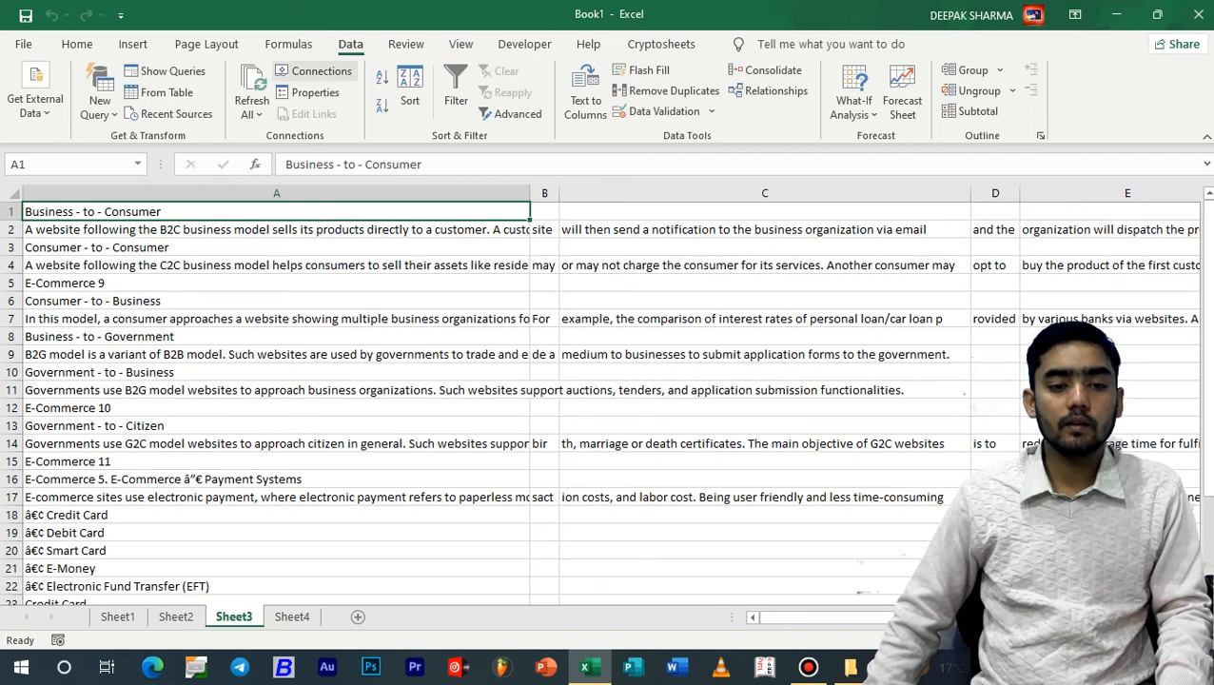
left_click(251, 109)
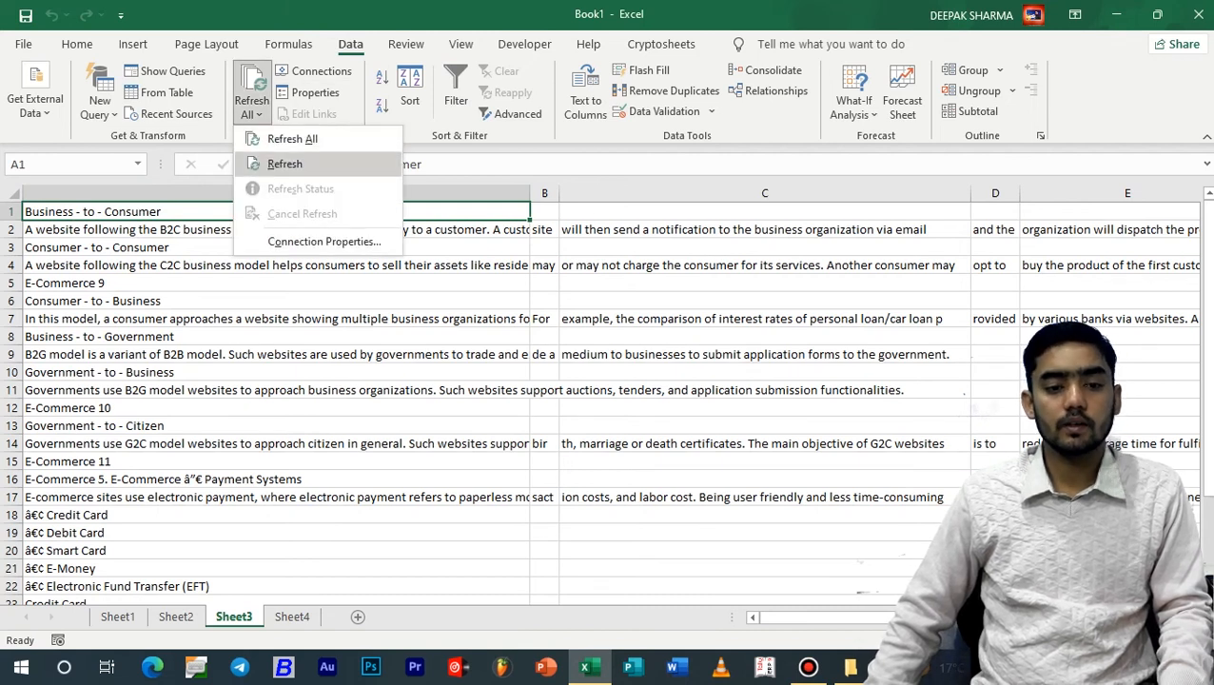
left_click(285, 164)
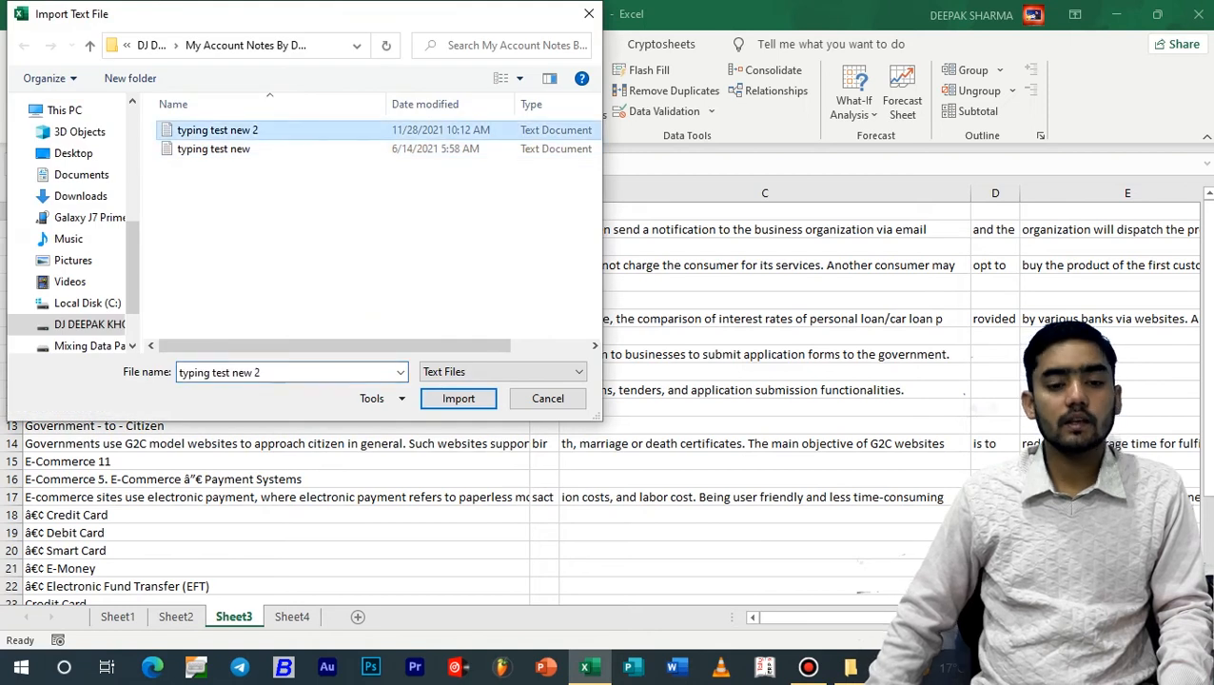
left_click(458, 398)
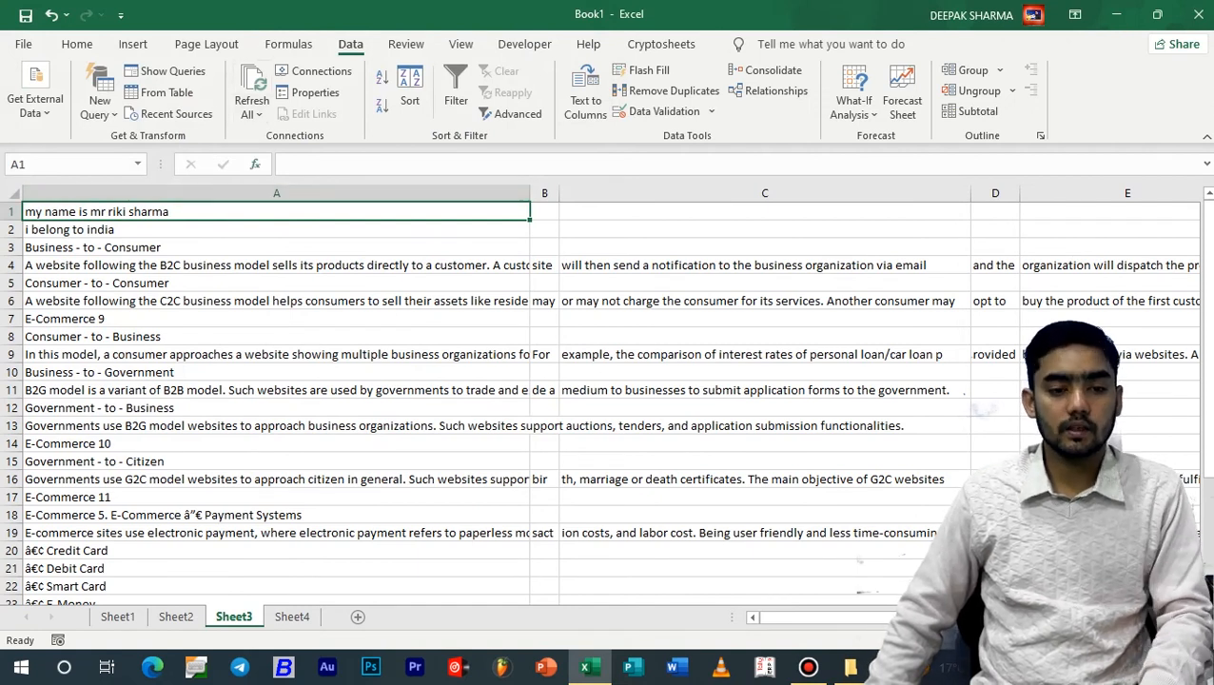
View the workbook's list of connections and open the external data range properties of the imported text
key("ctrl+g")
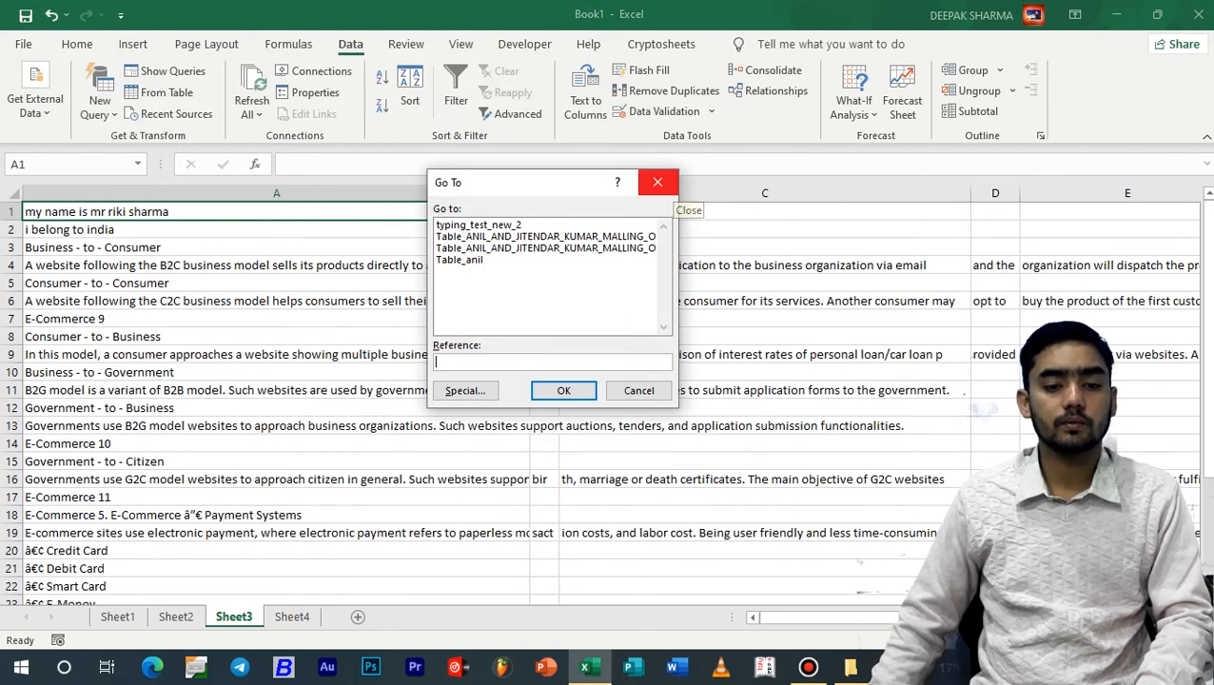
left_click(639, 390)
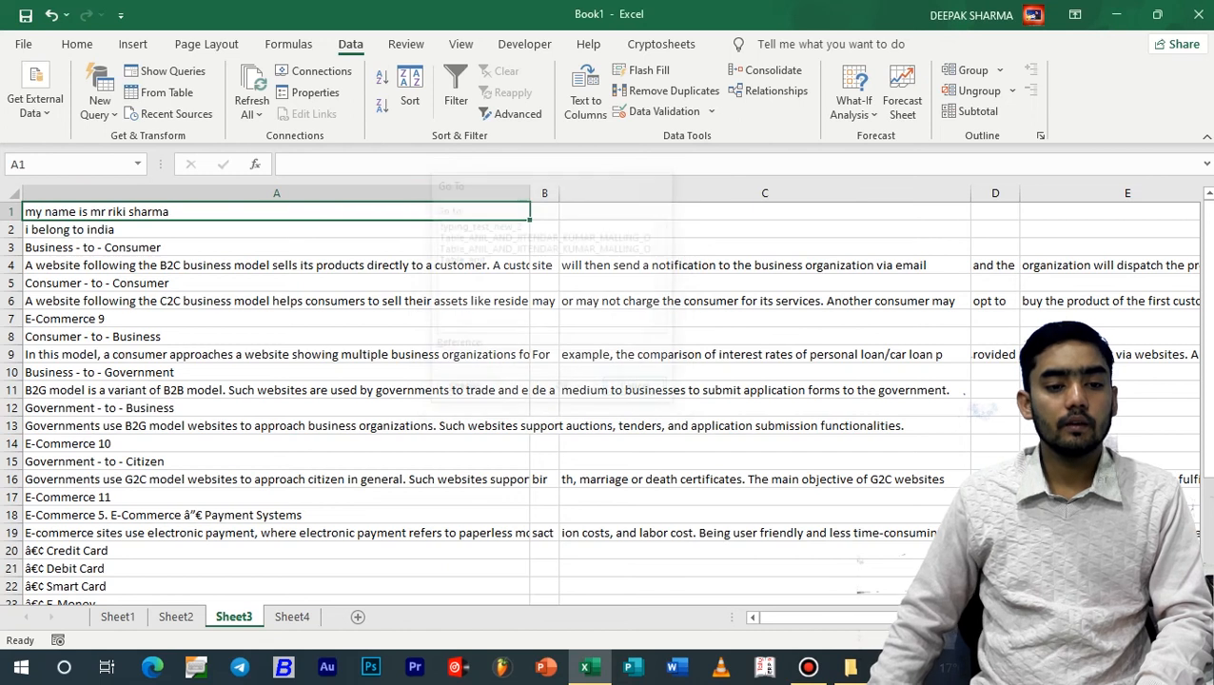
left_click(314, 70)
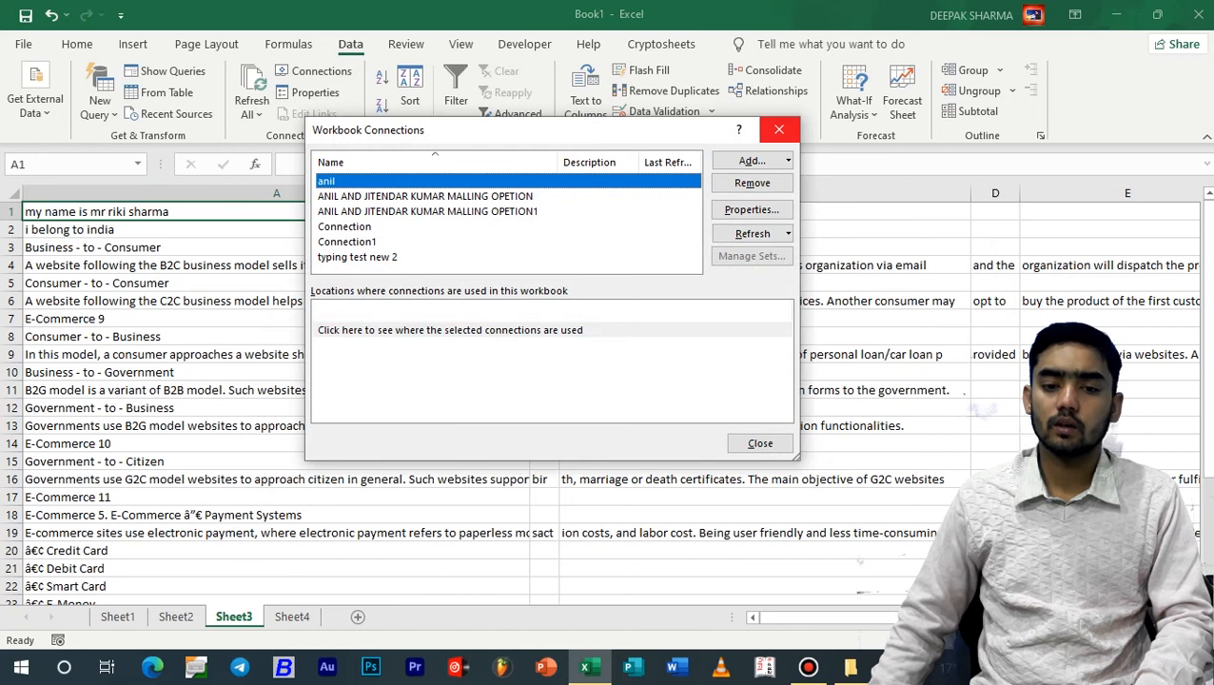
left_click(779, 130)
left_click(308, 92)
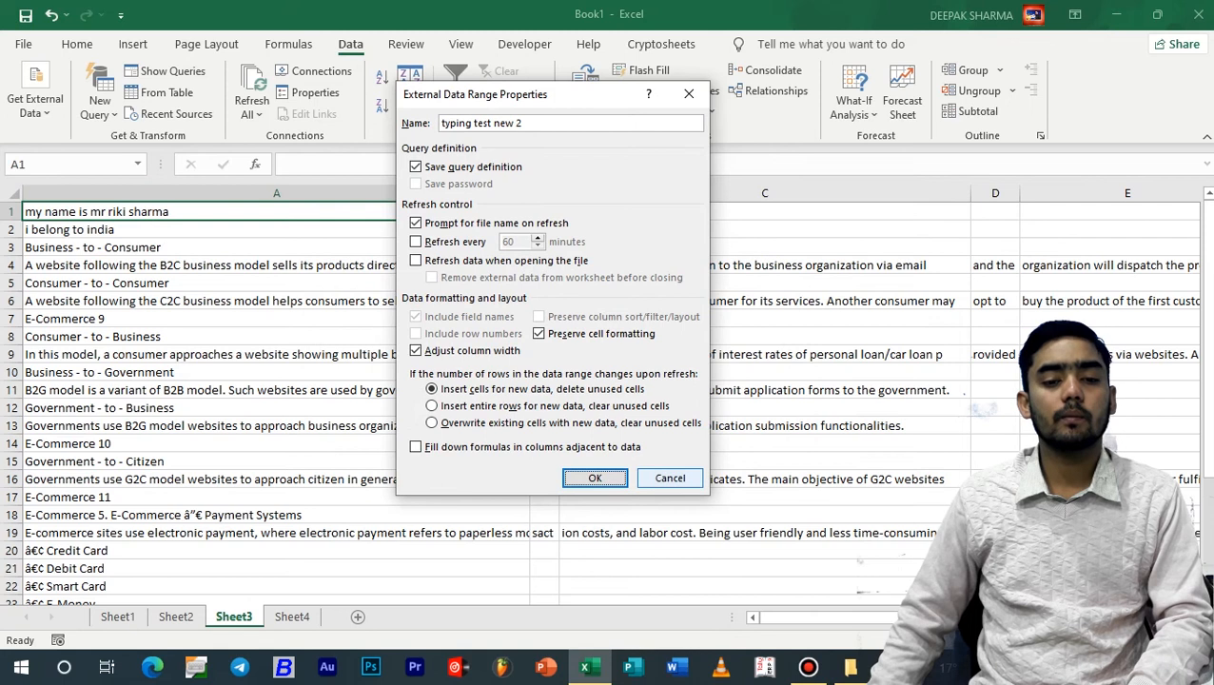
Close the external data range properties of the imported text
key("Return")
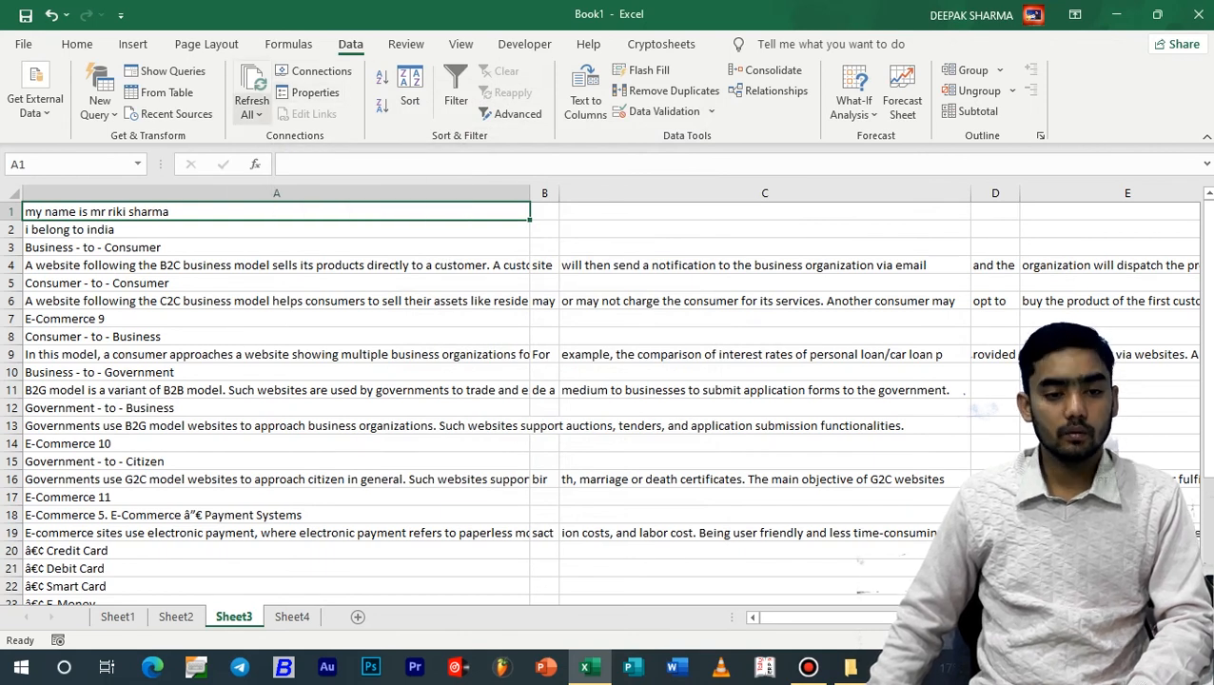
left_click(252, 109)
left_click(252, 108)
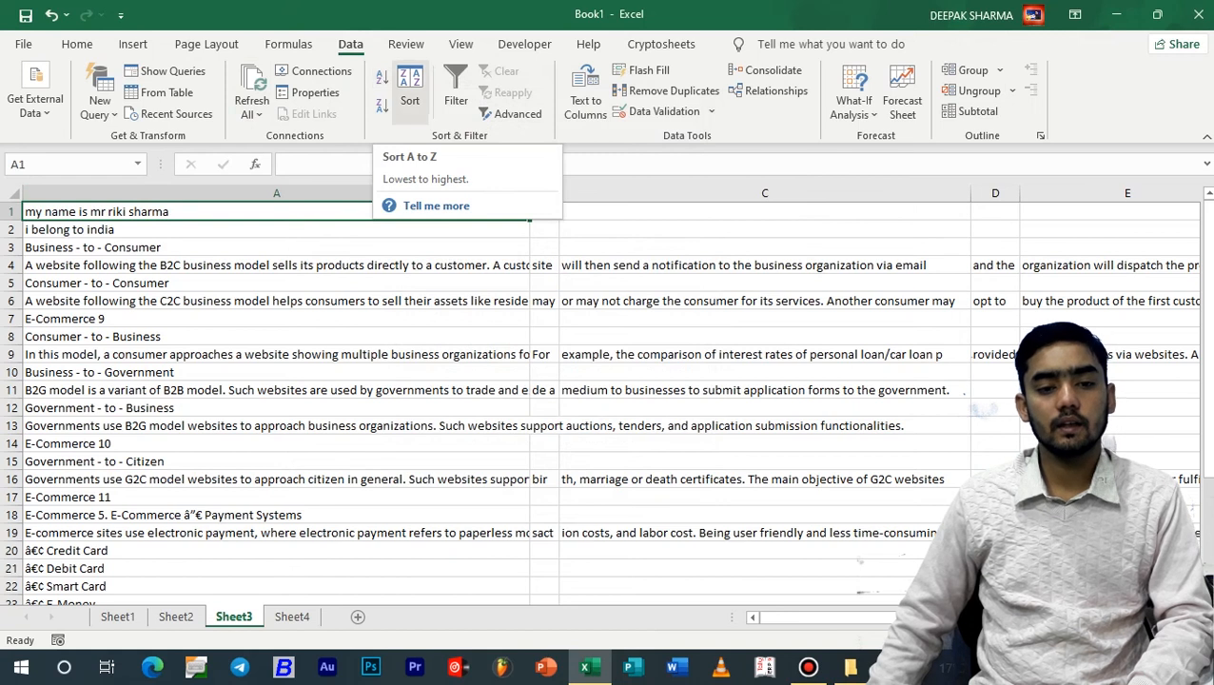
Open the recent workbook "Crack Jobs #11"
left_click(23, 44)
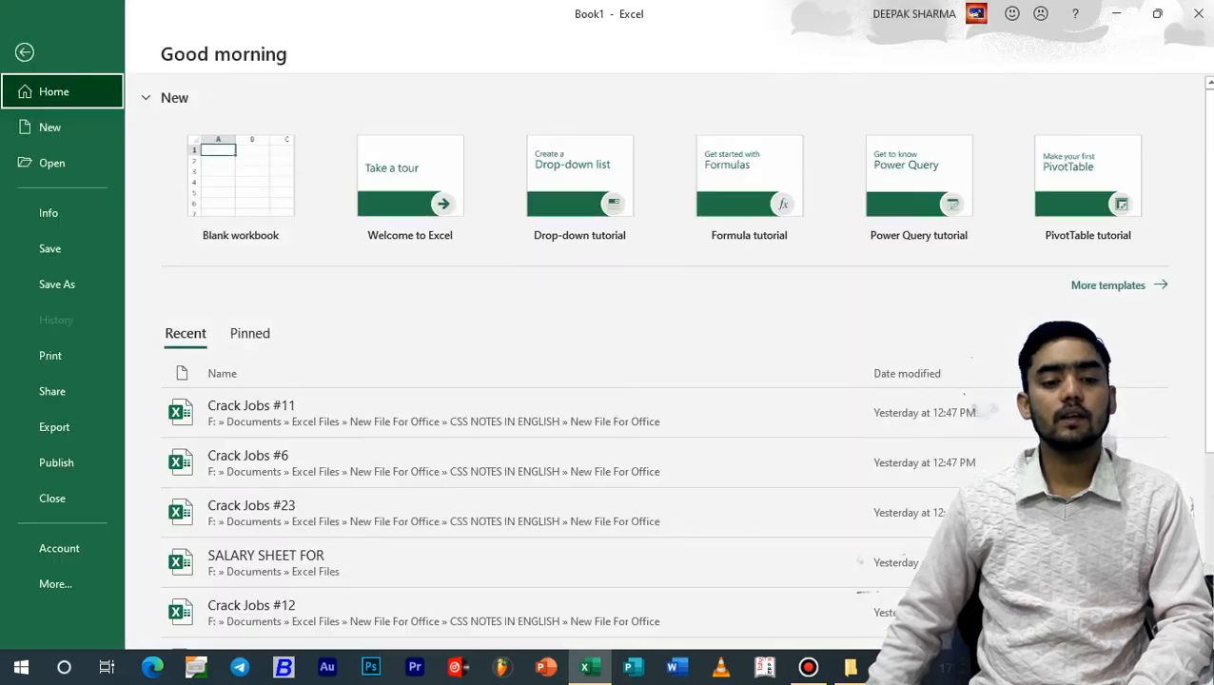
scroll(571, 410, "down", 3)
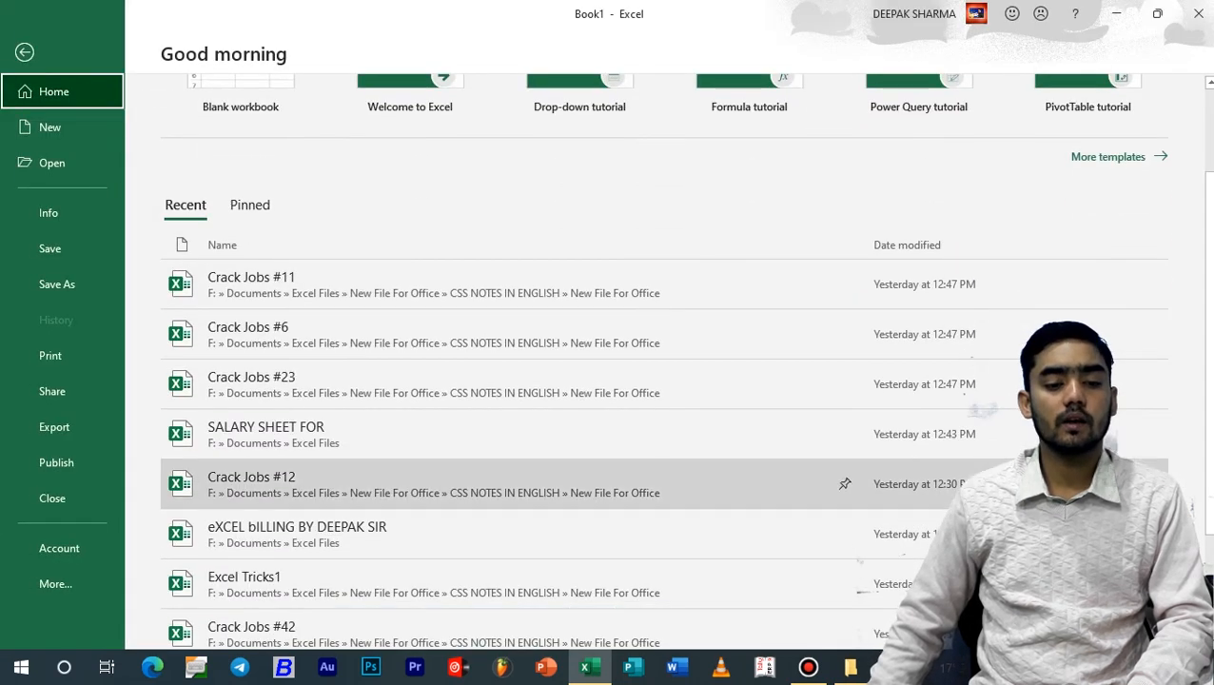
scroll(1047, 481, "down", 3)
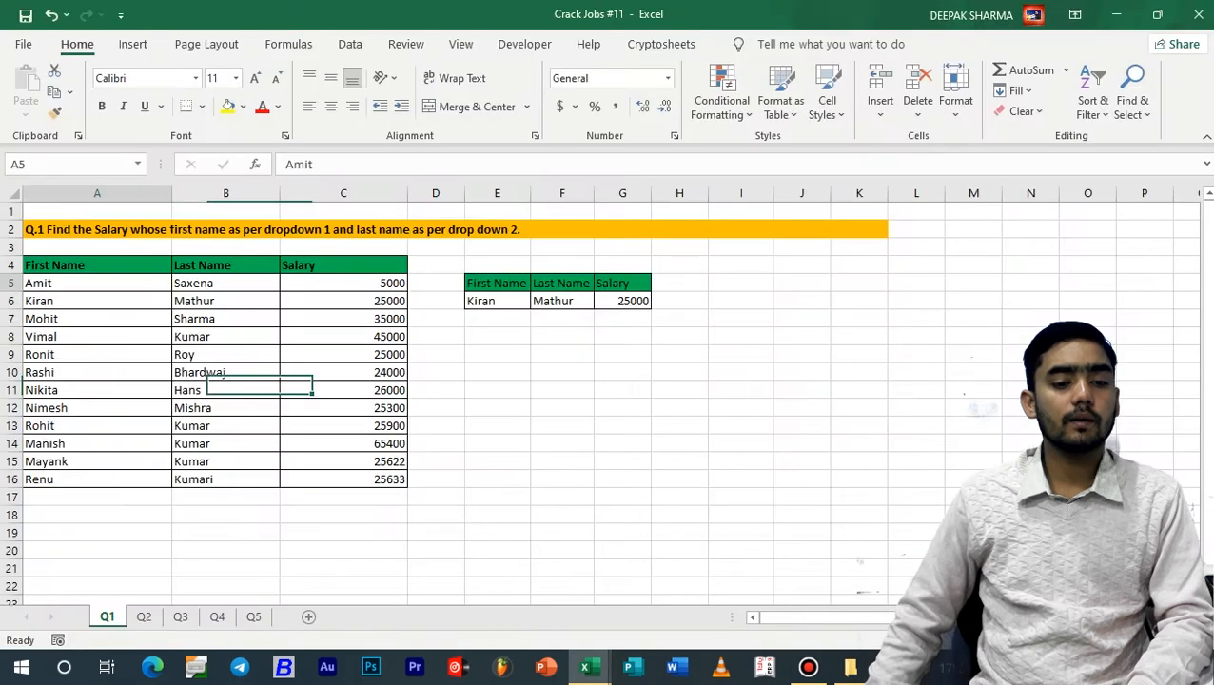
Examine the first name and salary entries of the table on sheet Q1 and the salary lookup formula in G6
left_click_drag(39, 301, 39, 391)
left_click(344, 391)
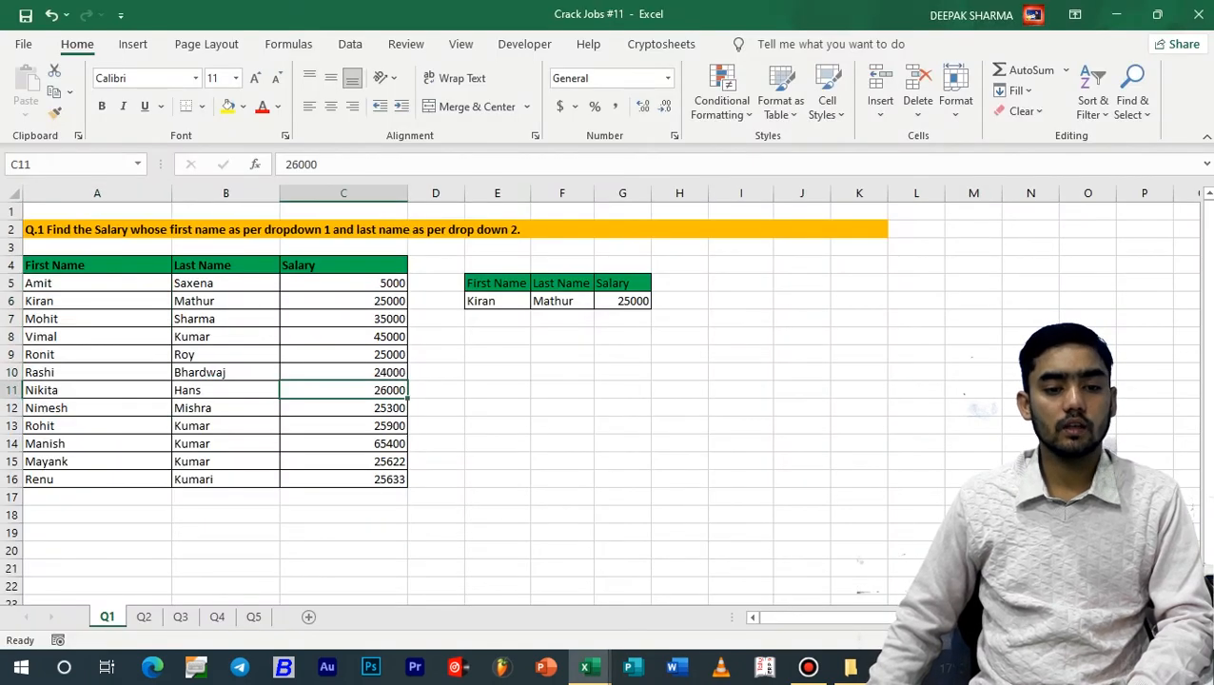
left_click(343, 301)
left_click(622, 300)
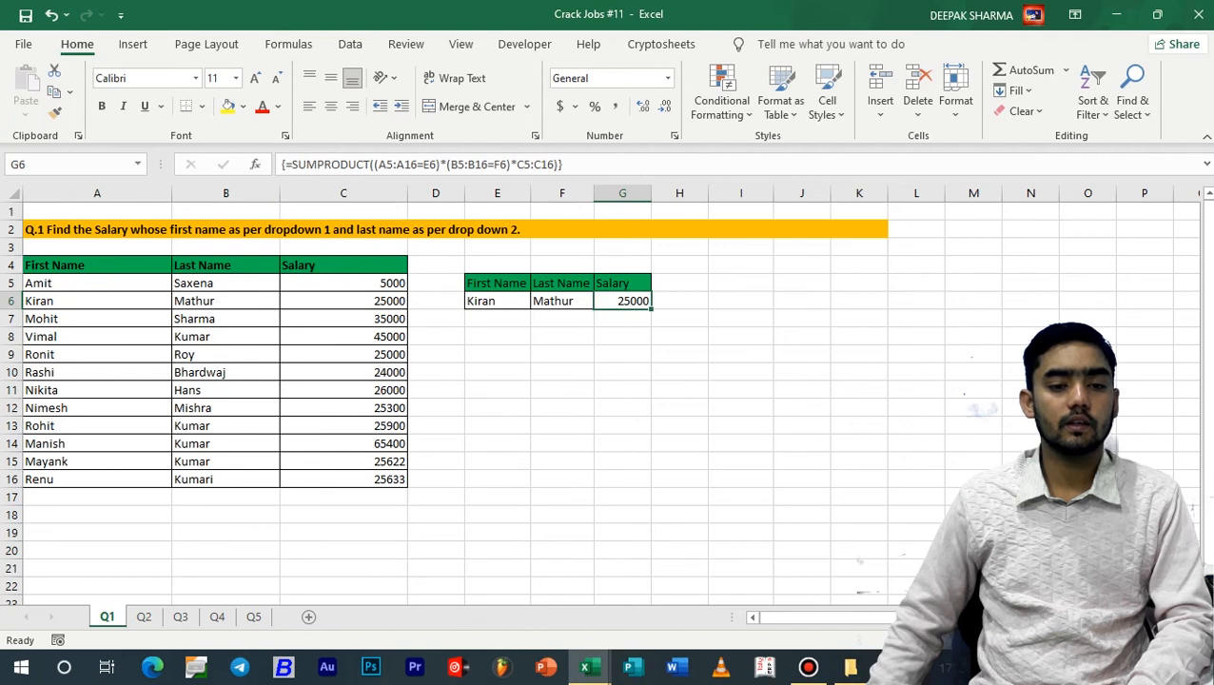
left_click(497, 319)
left_click(97, 337)
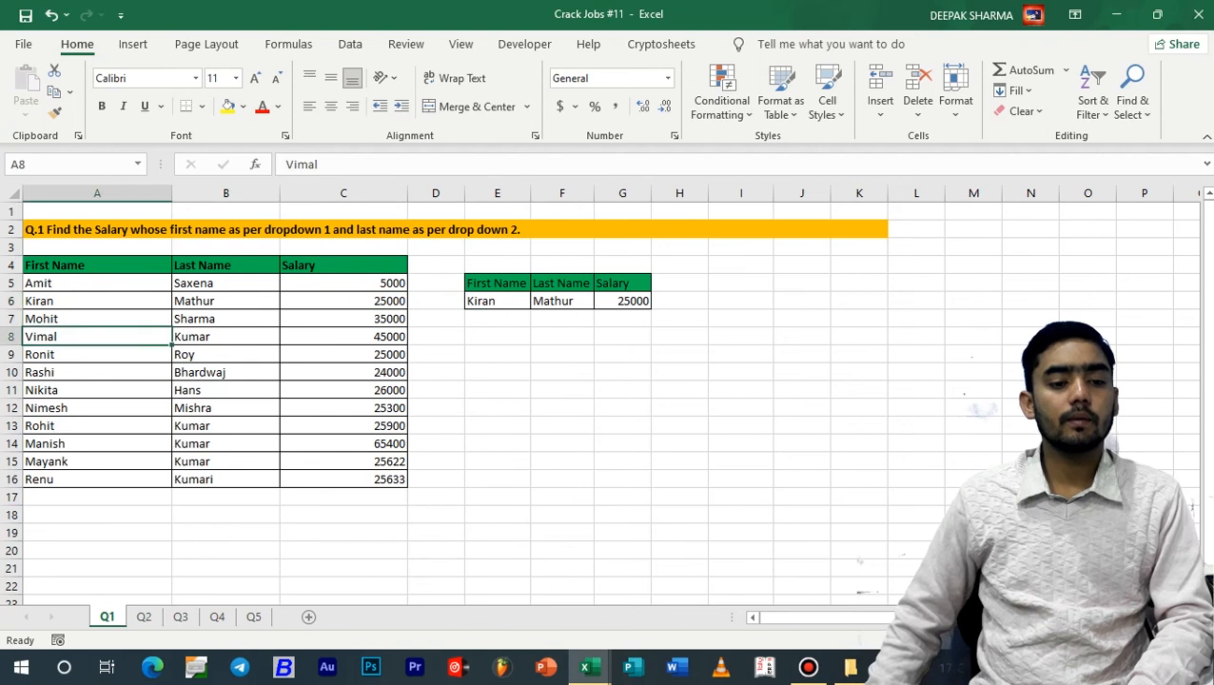
left_click(97, 283)
left_click(97, 301)
left_click(97, 319)
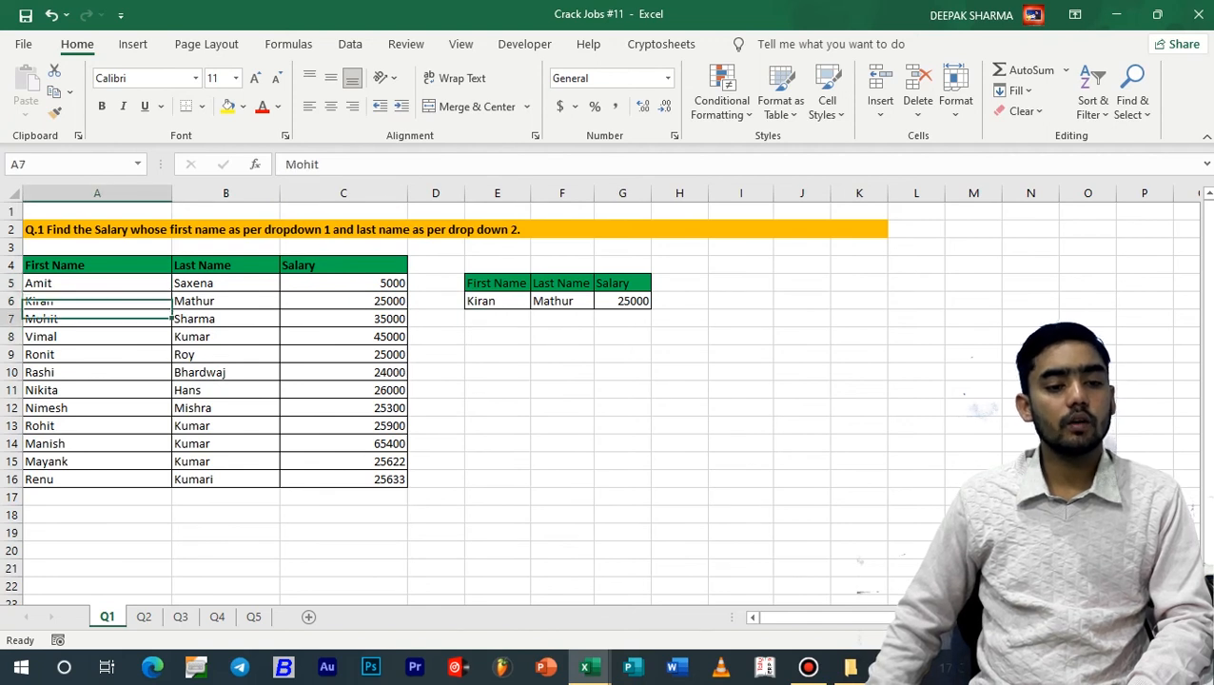
left_click(97, 355)
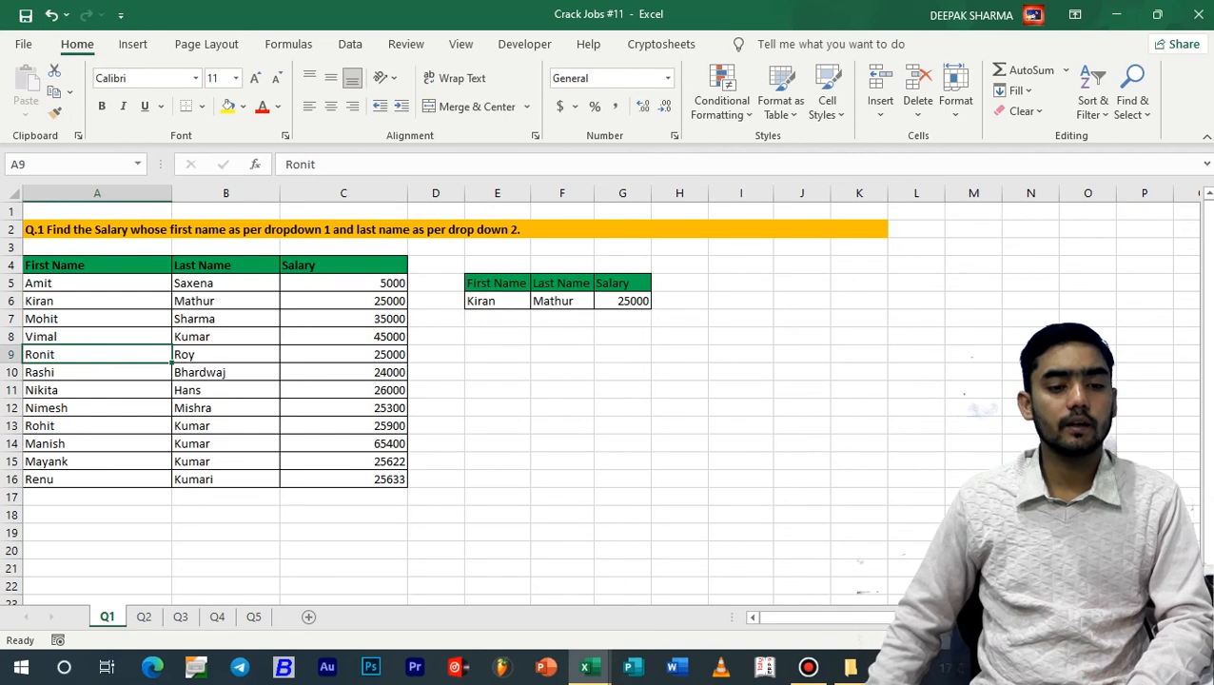
Sort the first names in A5:A16 from A to Z, expanding the selection to the neighbouring columns
left_click_drag(98, 283, 97, 479)
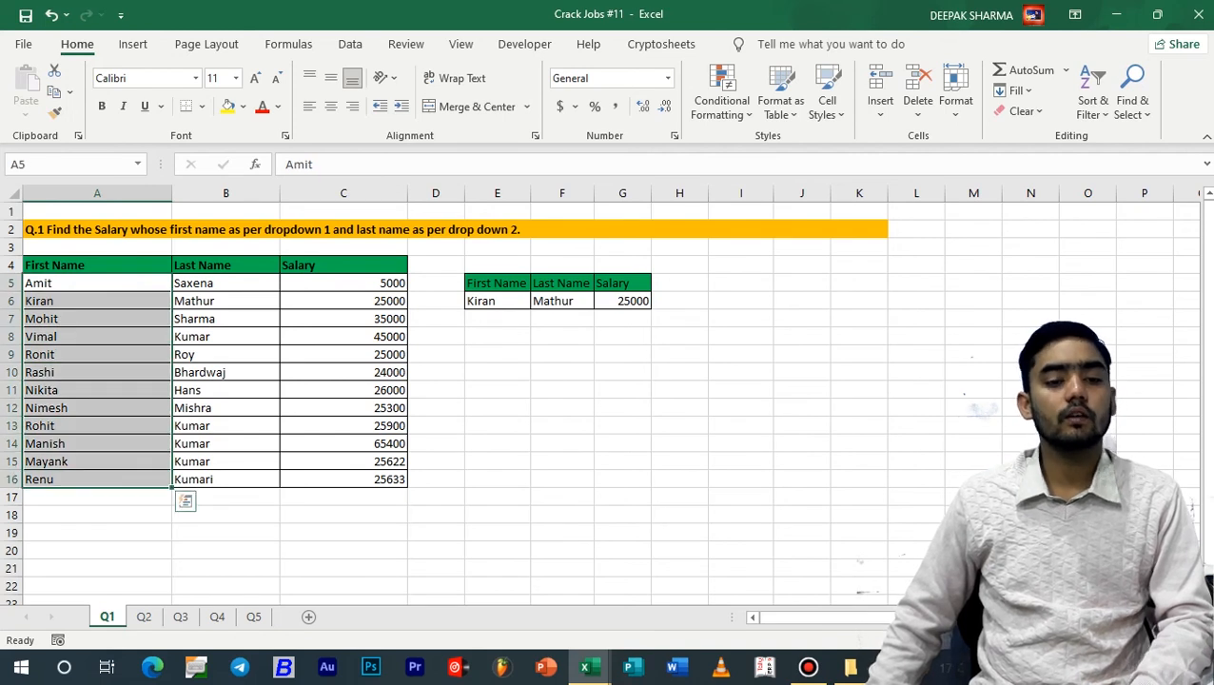
left_click(350, 45)
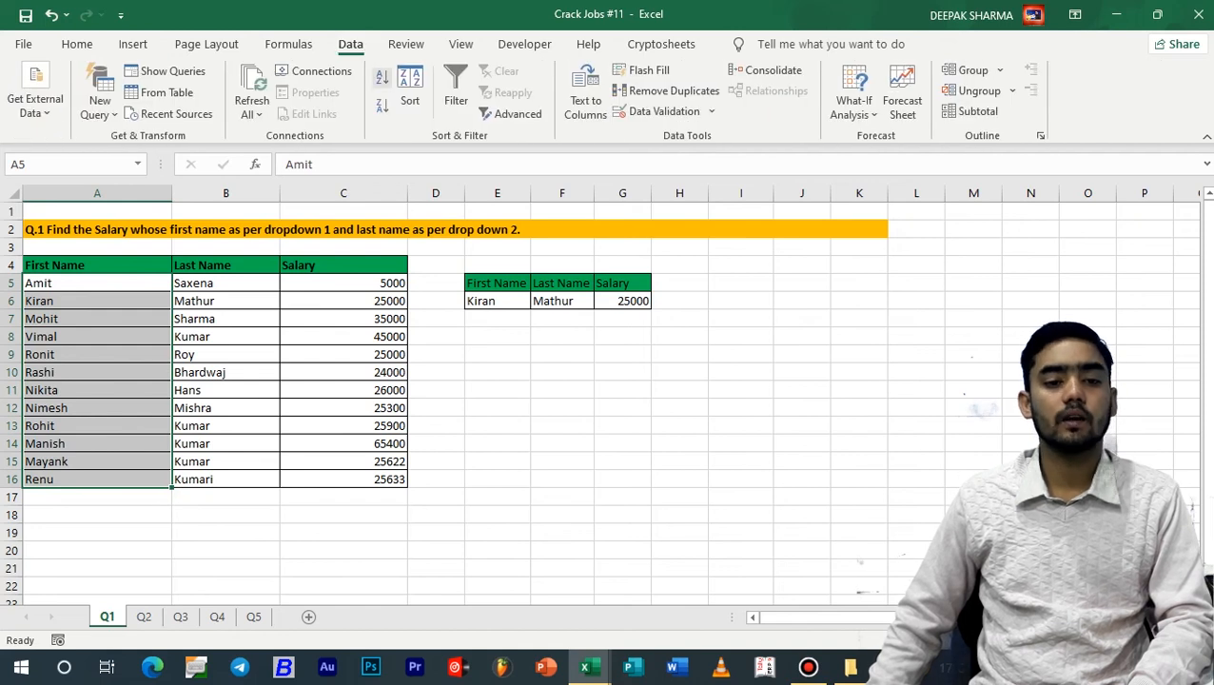
left_click(381, 79)
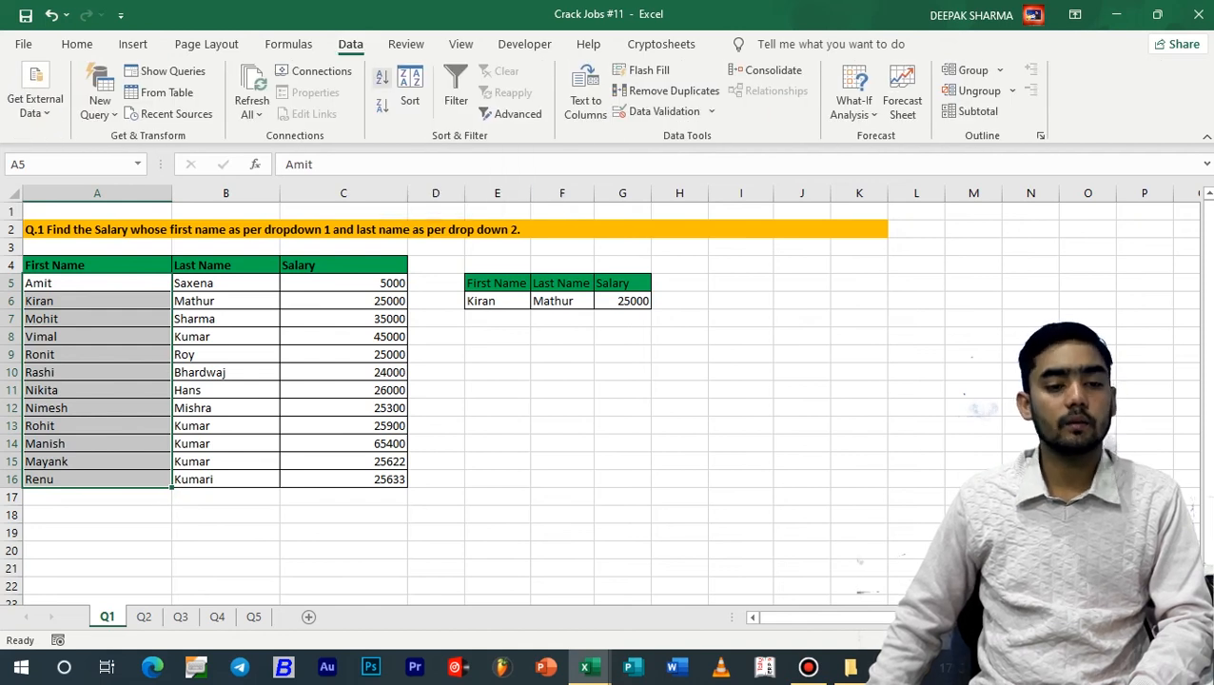
key("Return")
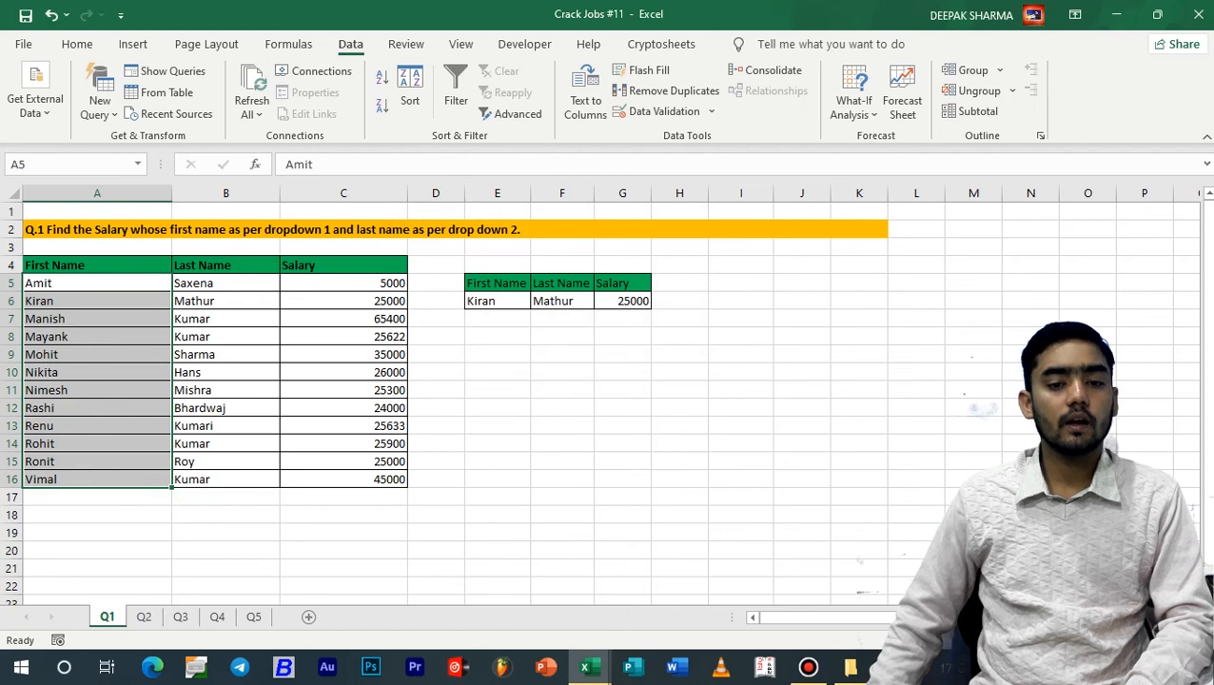
Sort the table by first name from Z to A, expanding the selection to the neighbouring columns
left_click(381, 107)
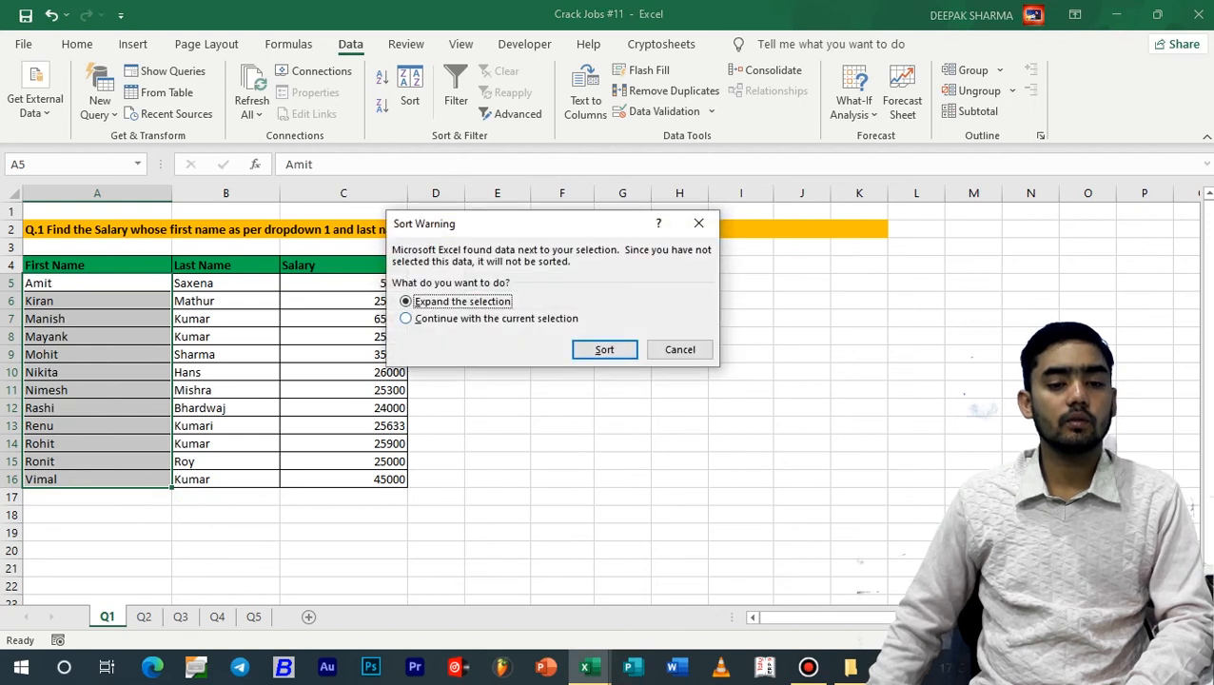
left_click(604, 349)
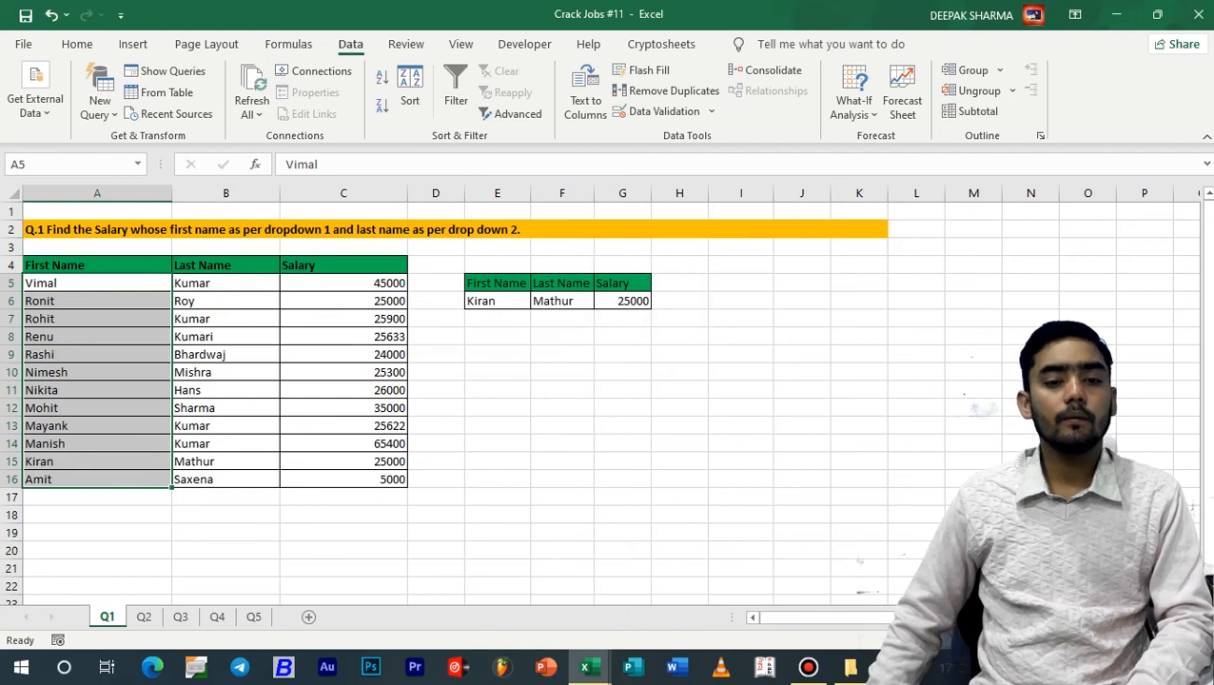
key("F8")
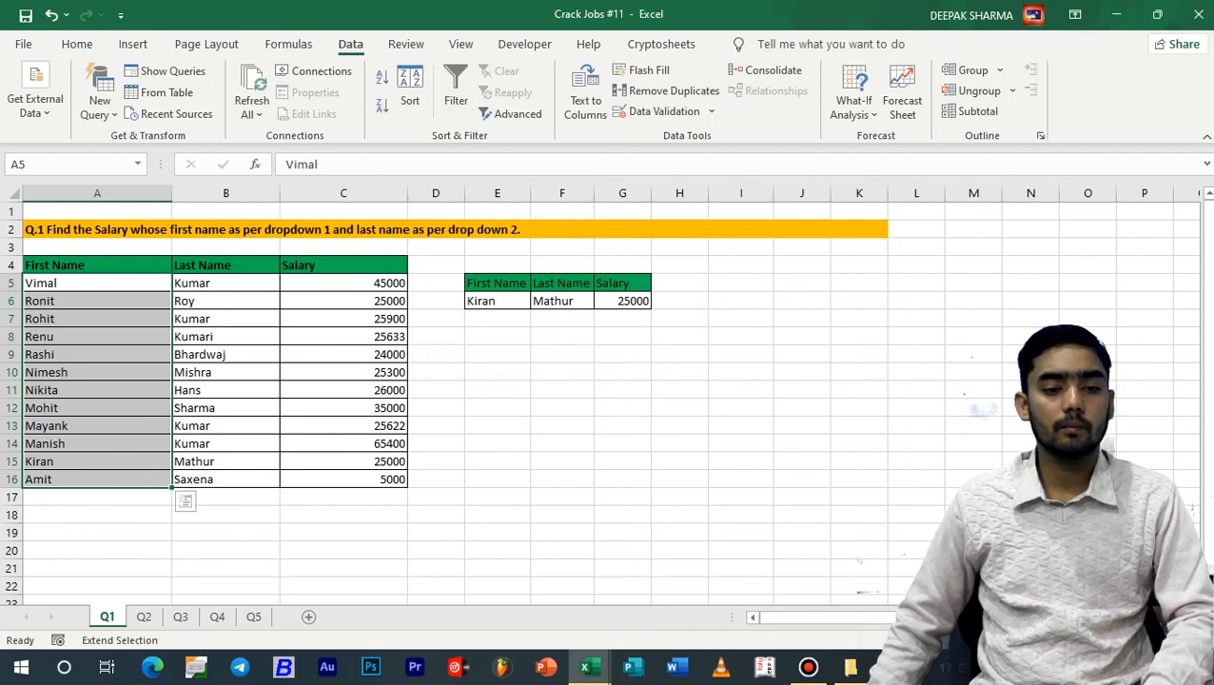
Copy the first names in A5:A16 and paste them transposed into a row starting at E14
key("ctrl+c")
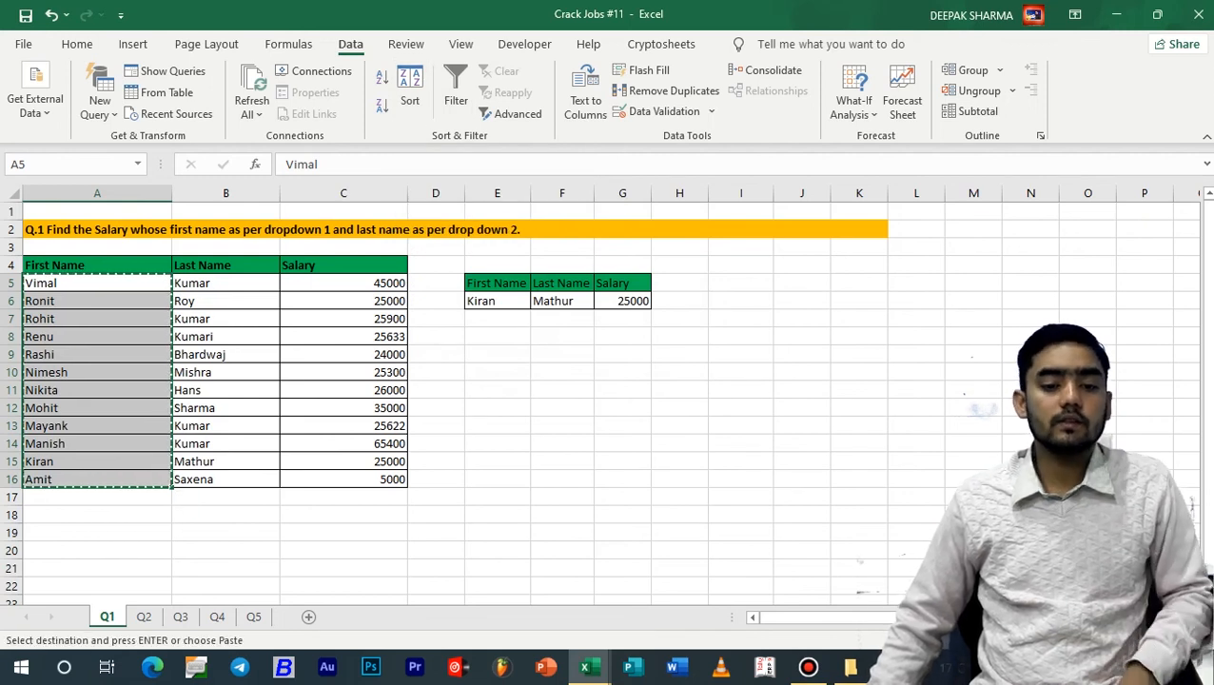
left_click(497, 444)
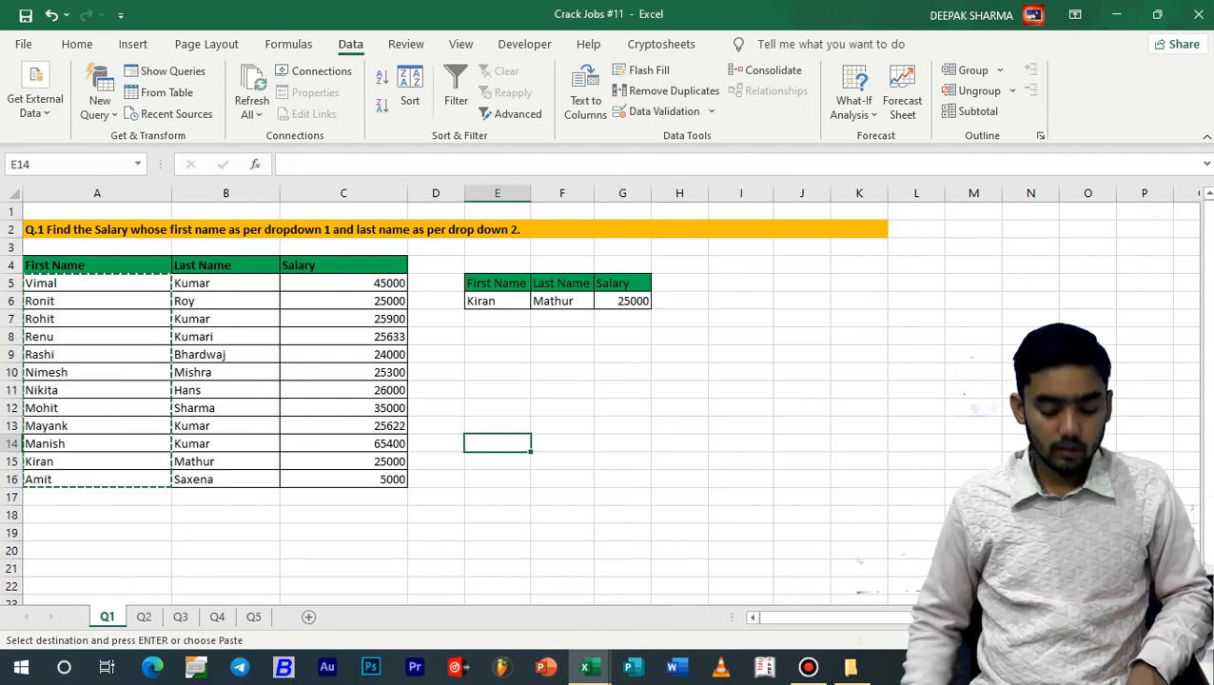
key("ctrl+alt+v")
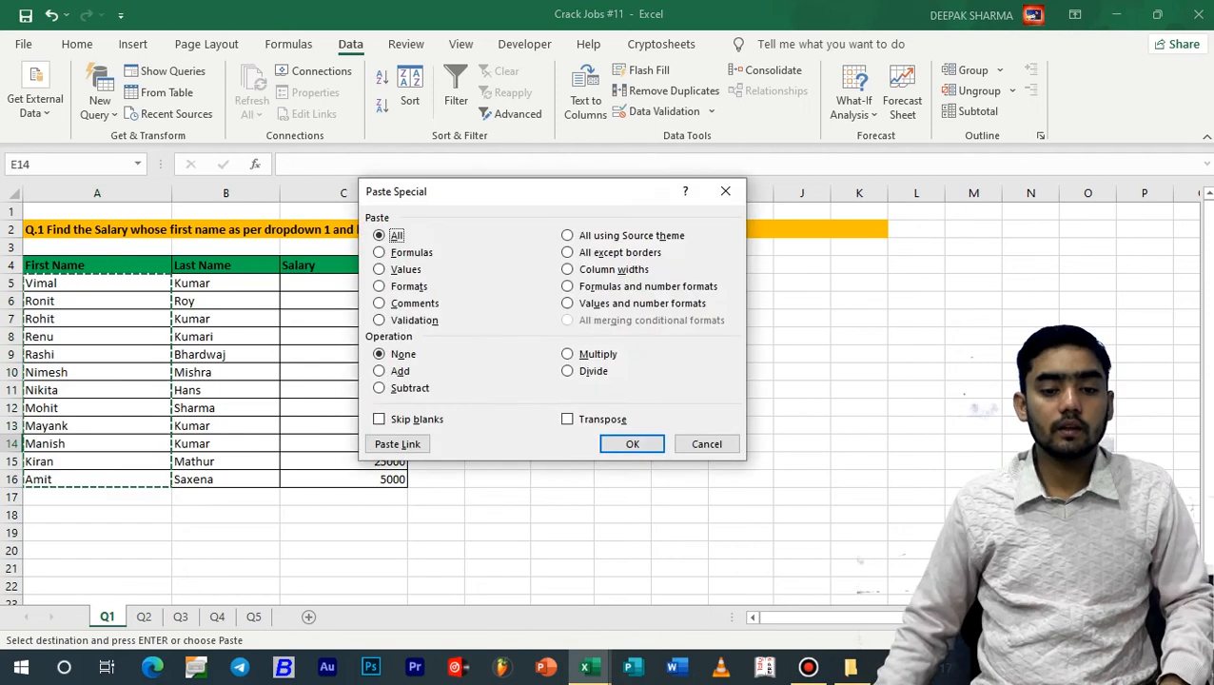
key("e")
key("Return")
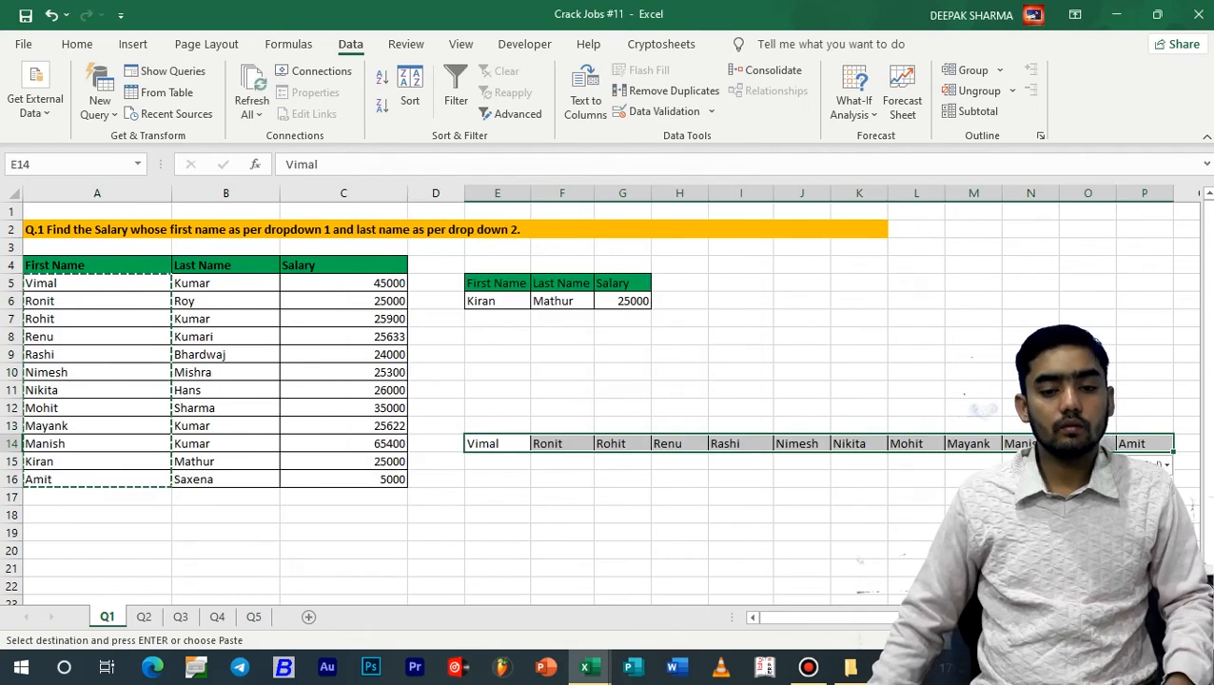
scroll(609, 400, "right", 1)
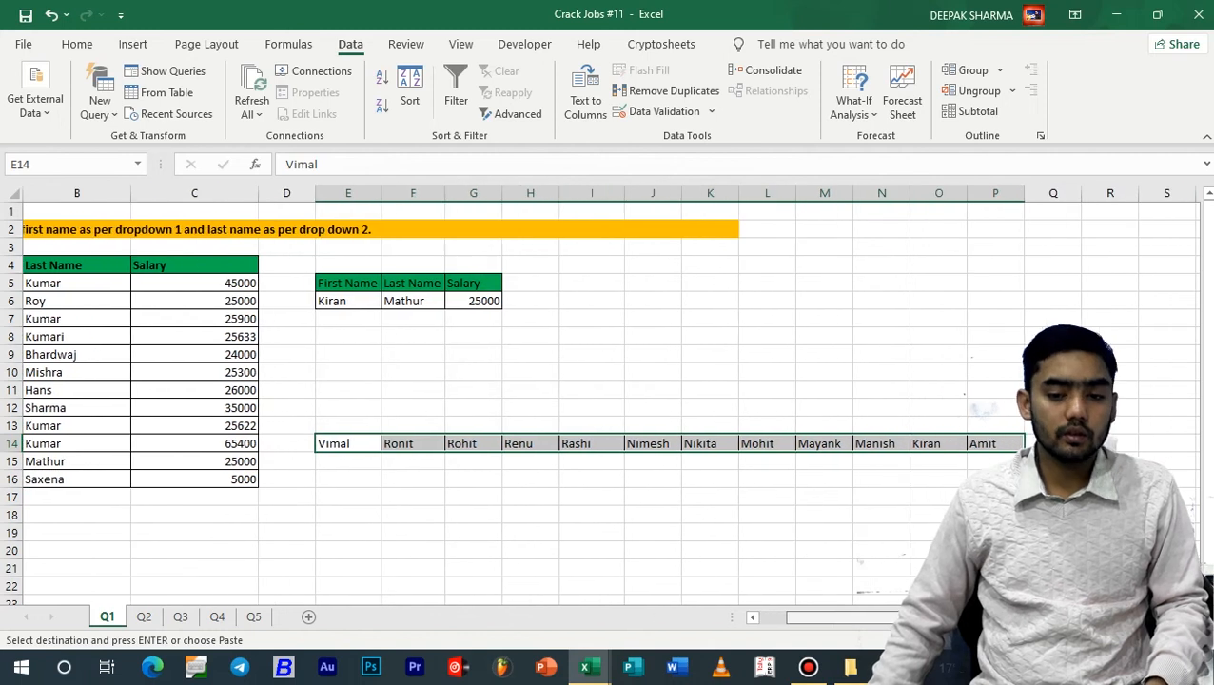
key("Escape")
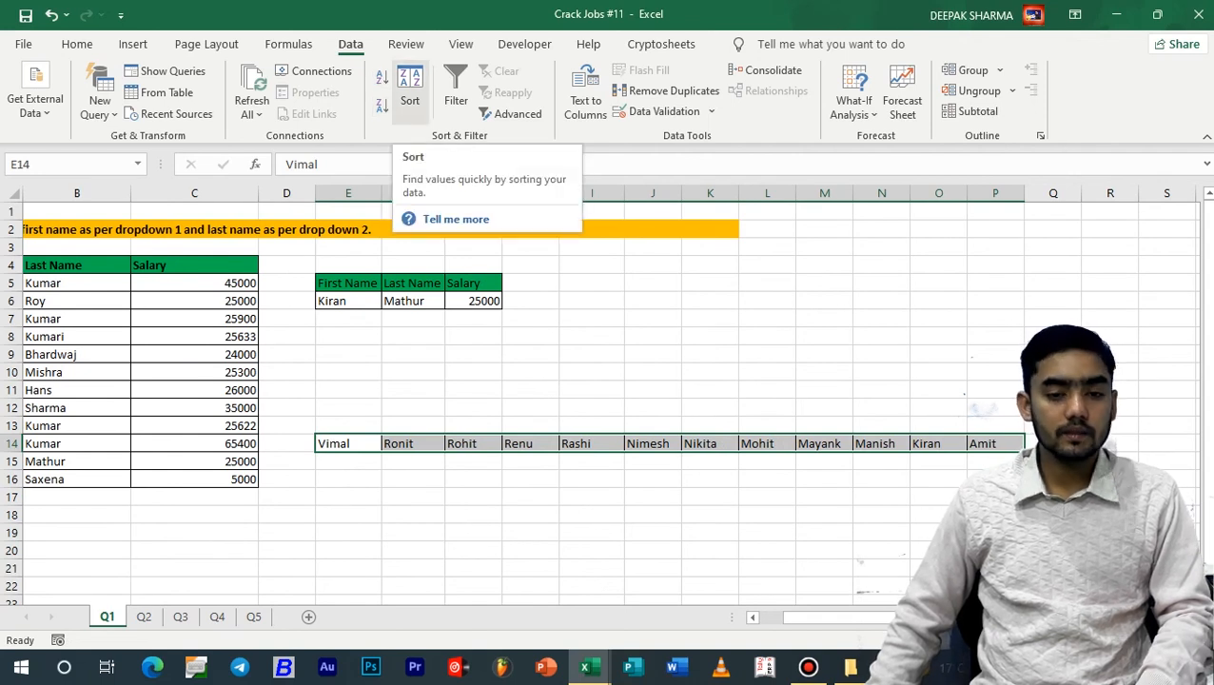
Start a custom sort of the transposed names in row 14 and set its orientation to left to right
left_click(410, 93)
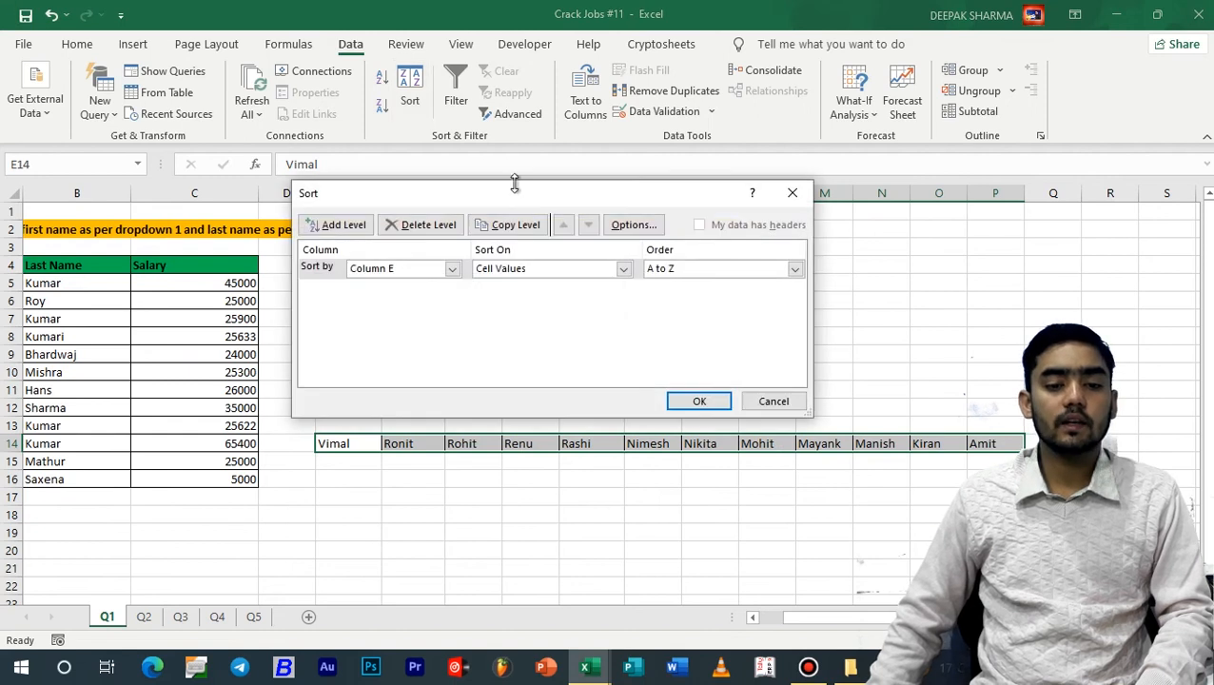
left_click_drag(514, 183, 561, 229)
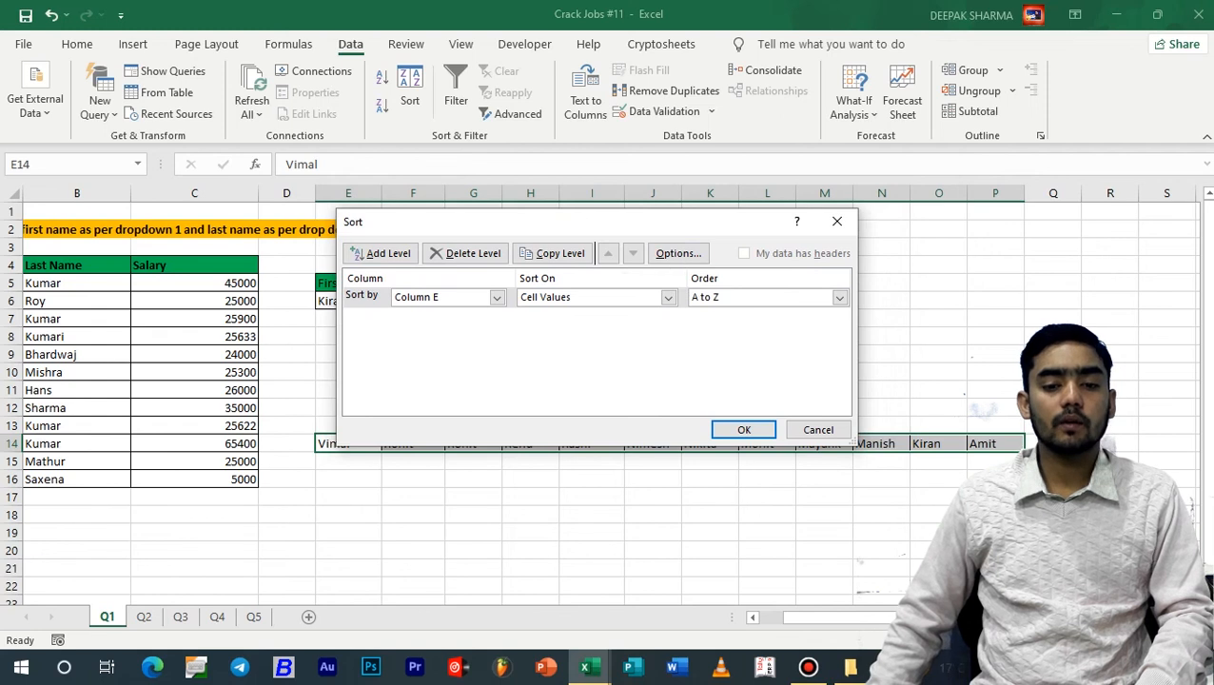
left_click(679, 253)
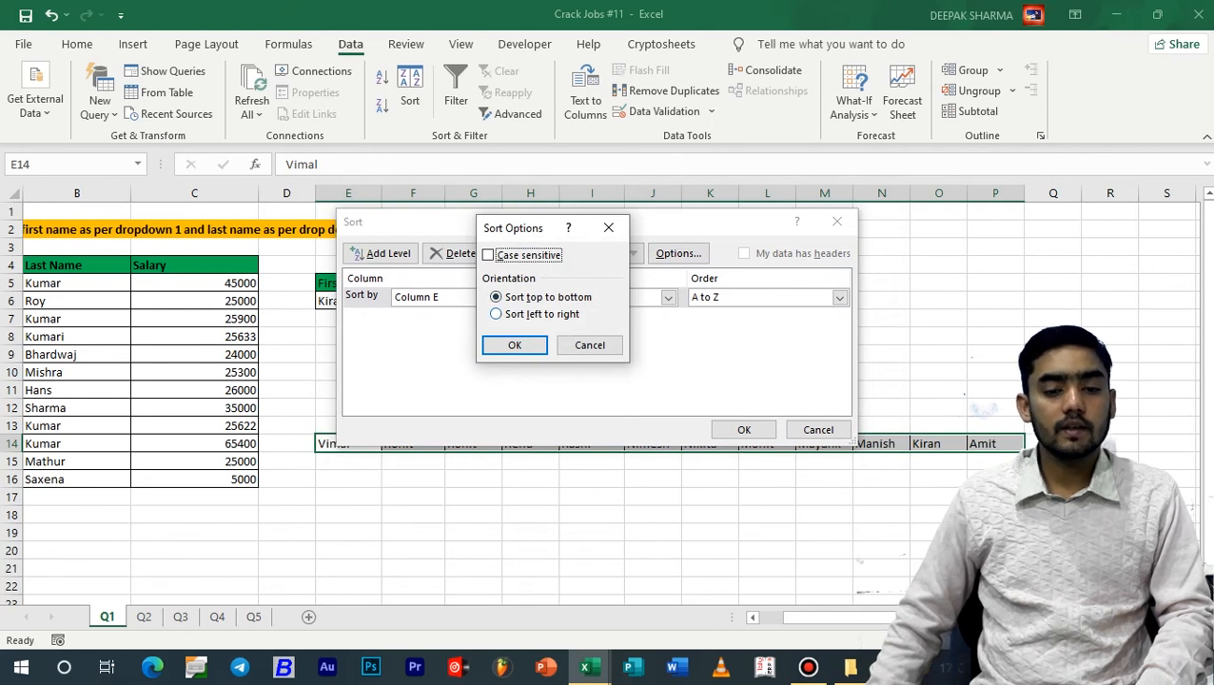
left_click(497, 314)
left_click(515, 345)
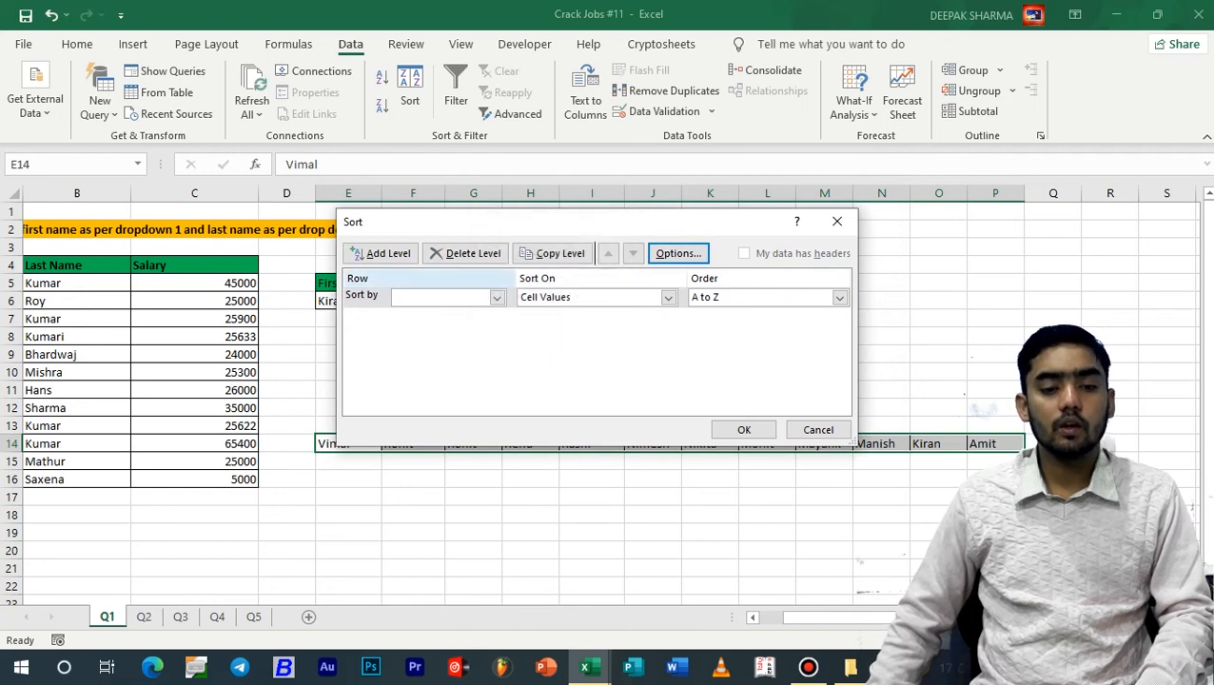
Sort the transposed names by Row 14 on cell values in Z to A order
left_click(497, 297)
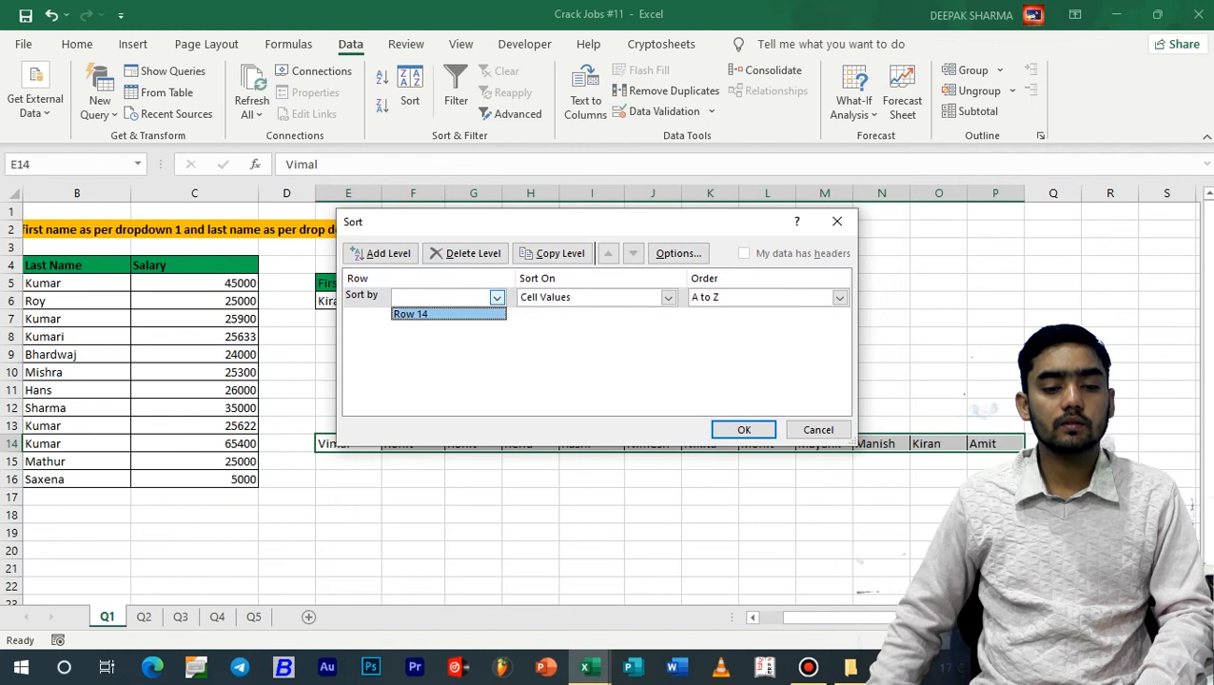
left_click(442, 314)
left_click_drag(405, 225, 623, 187)
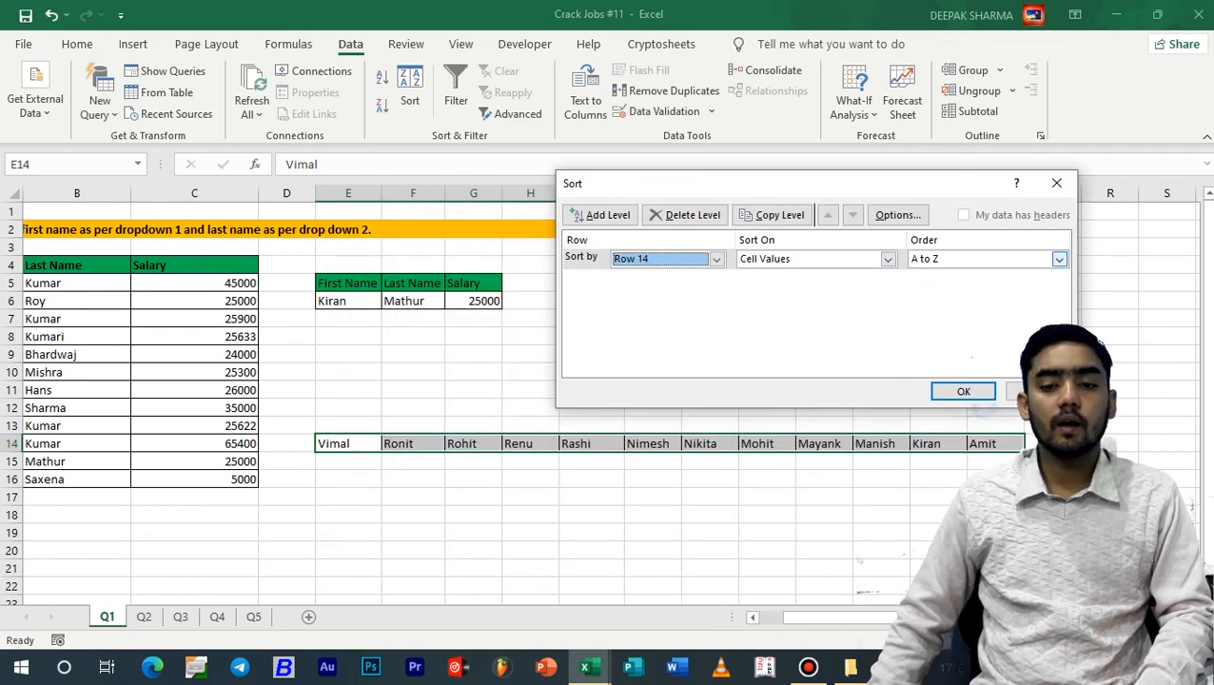
left_click(1059, 259)
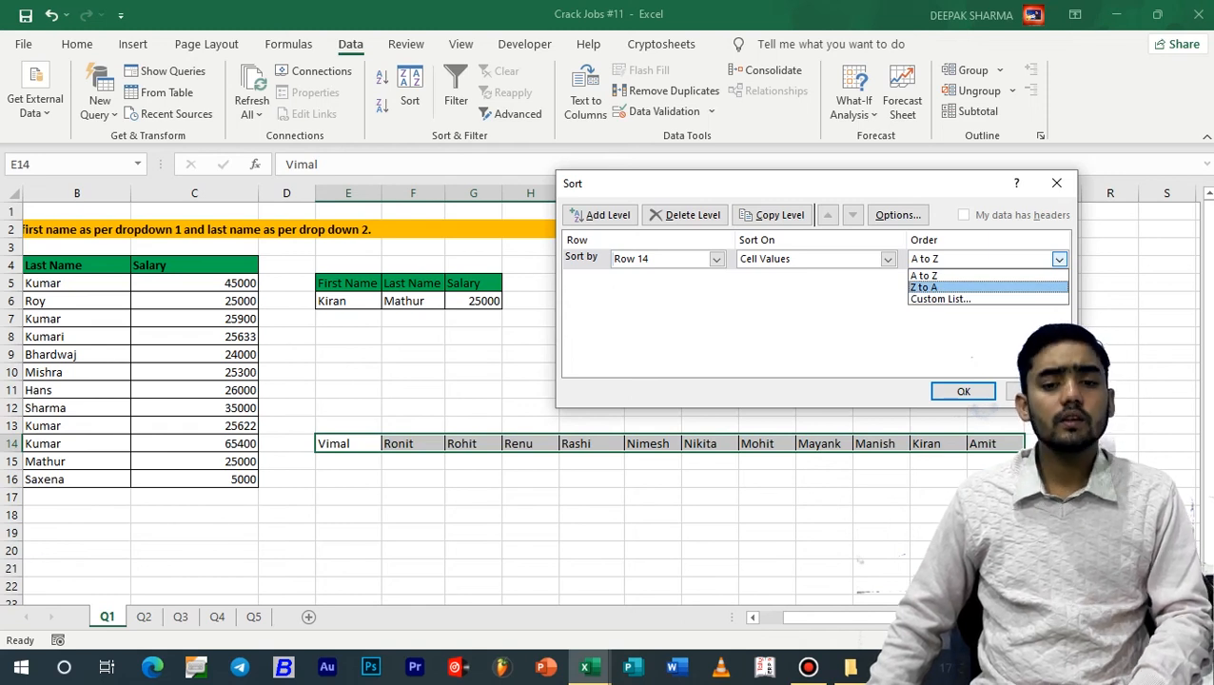
left_click(923, 286)
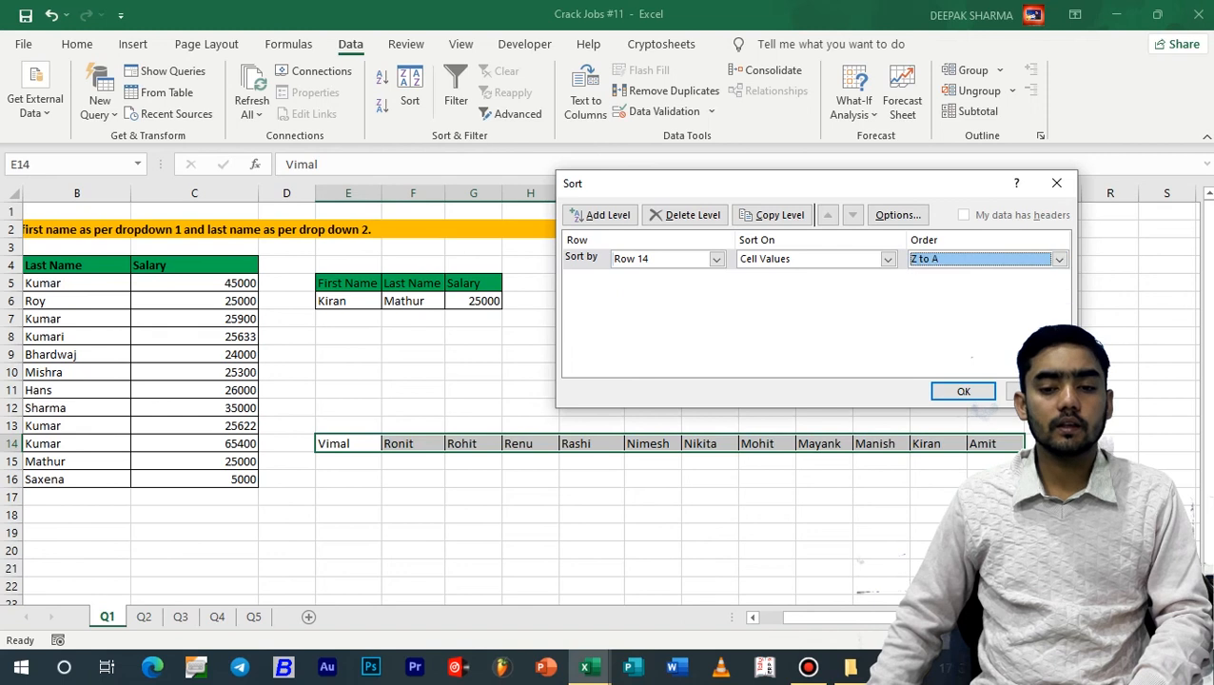
left_click(963, 392)
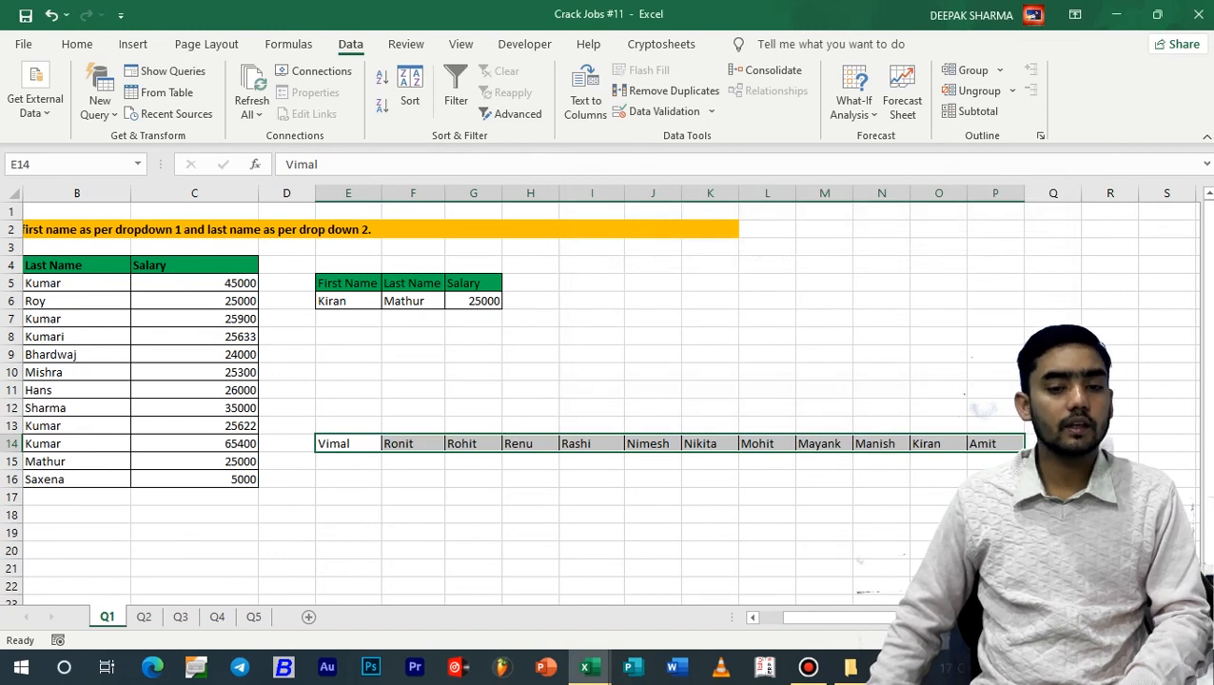
Re-sort the transposed names in row 14 in A to Z order
left_click(410, 95)
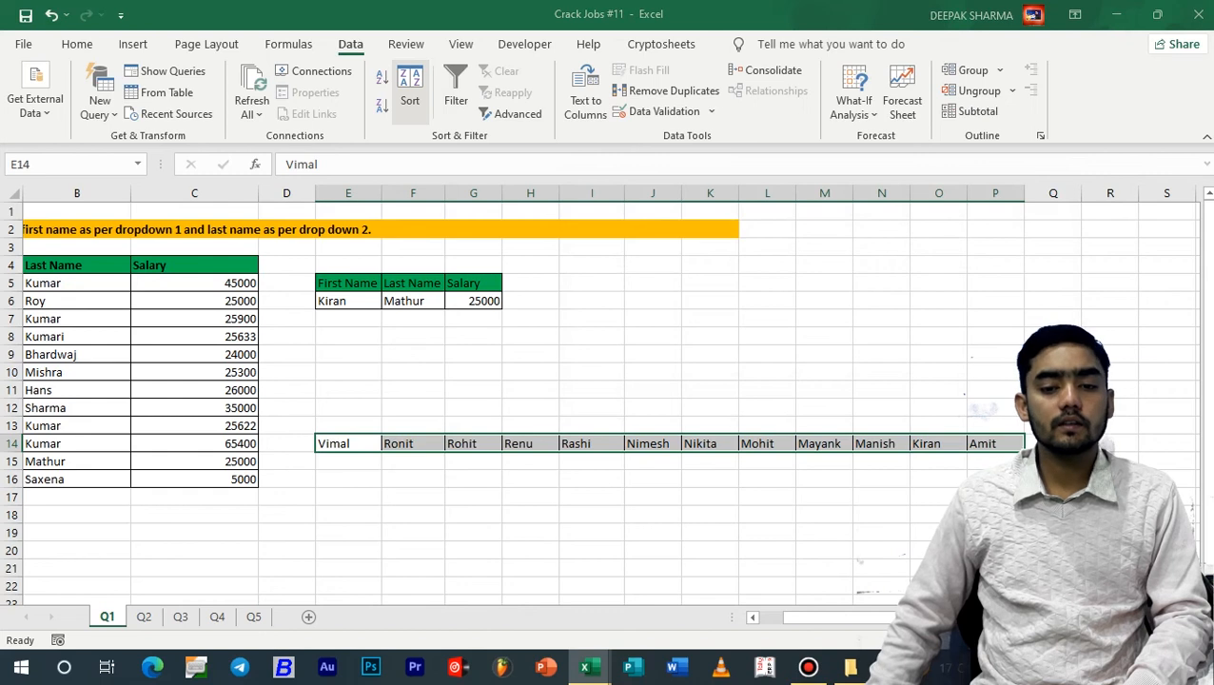
left_click(1059, 258)
left_click(923, 274)
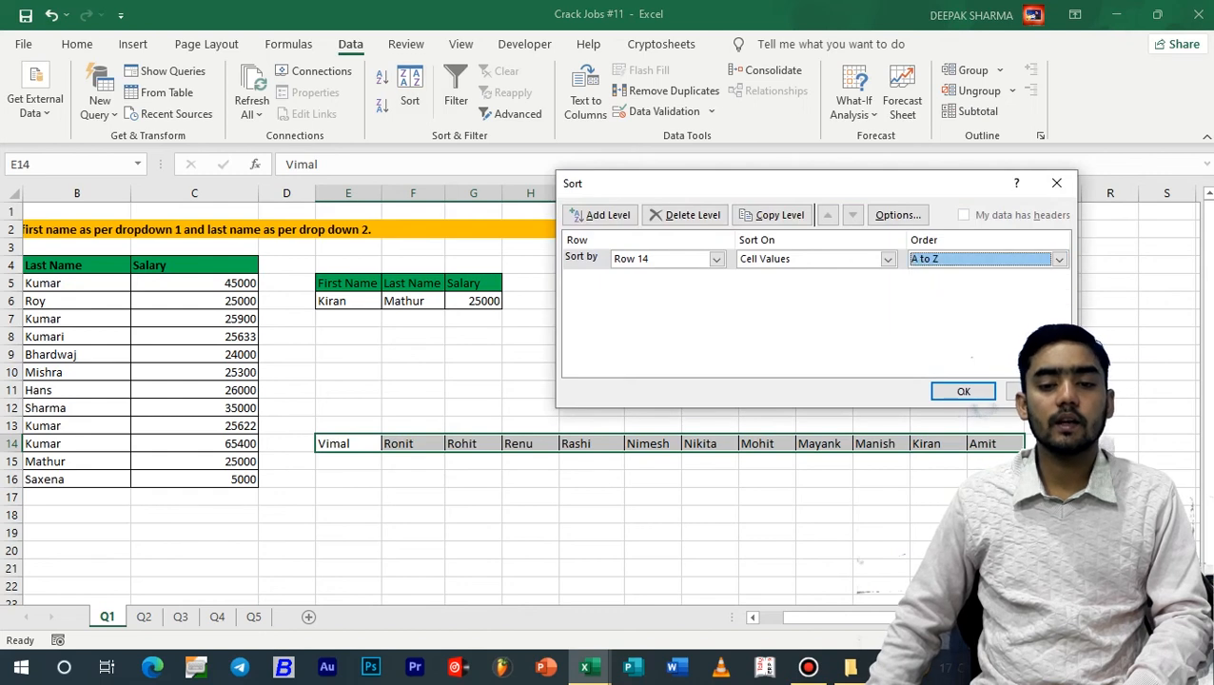
left_click(964, 391)
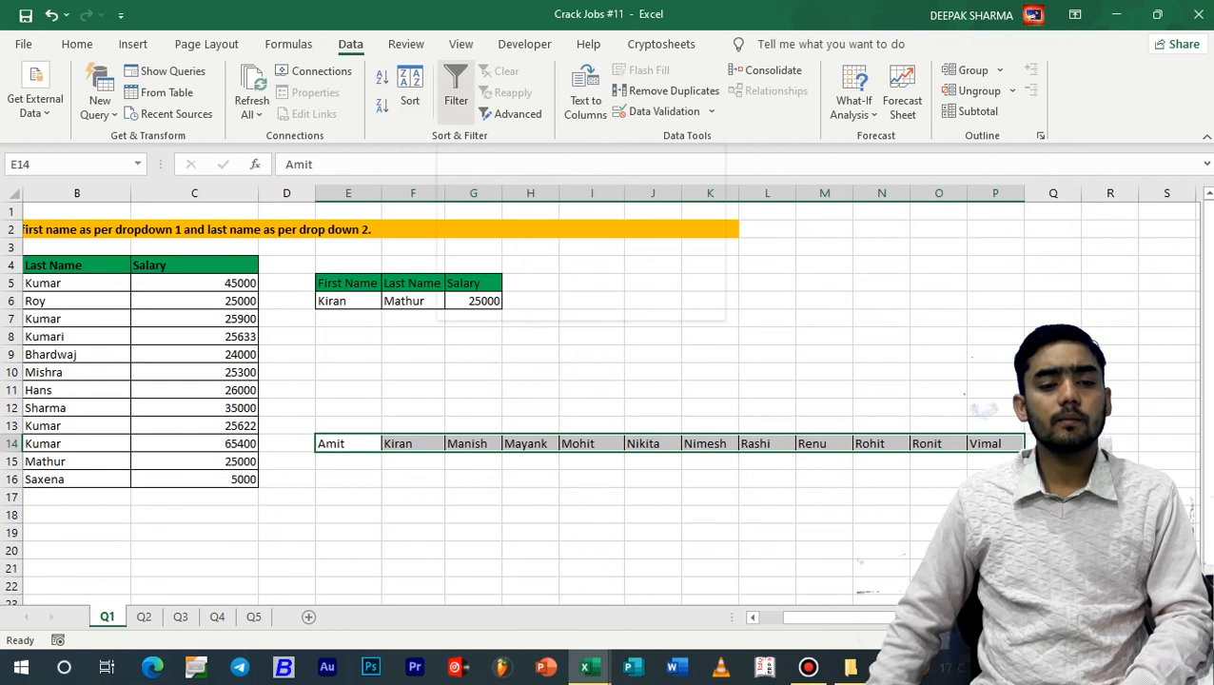
Delete the row of transposed first names in E14:P14 together with its borders
left_click(418, 391)
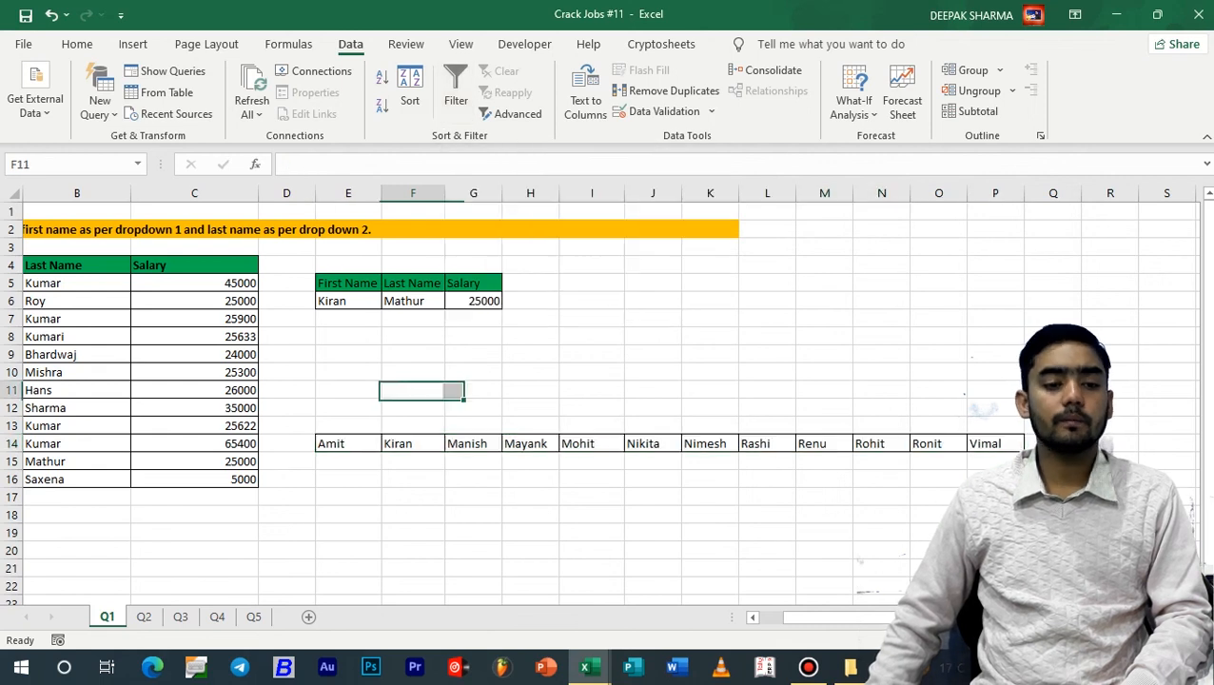
left_click_drag(828, 617, 805, 618)
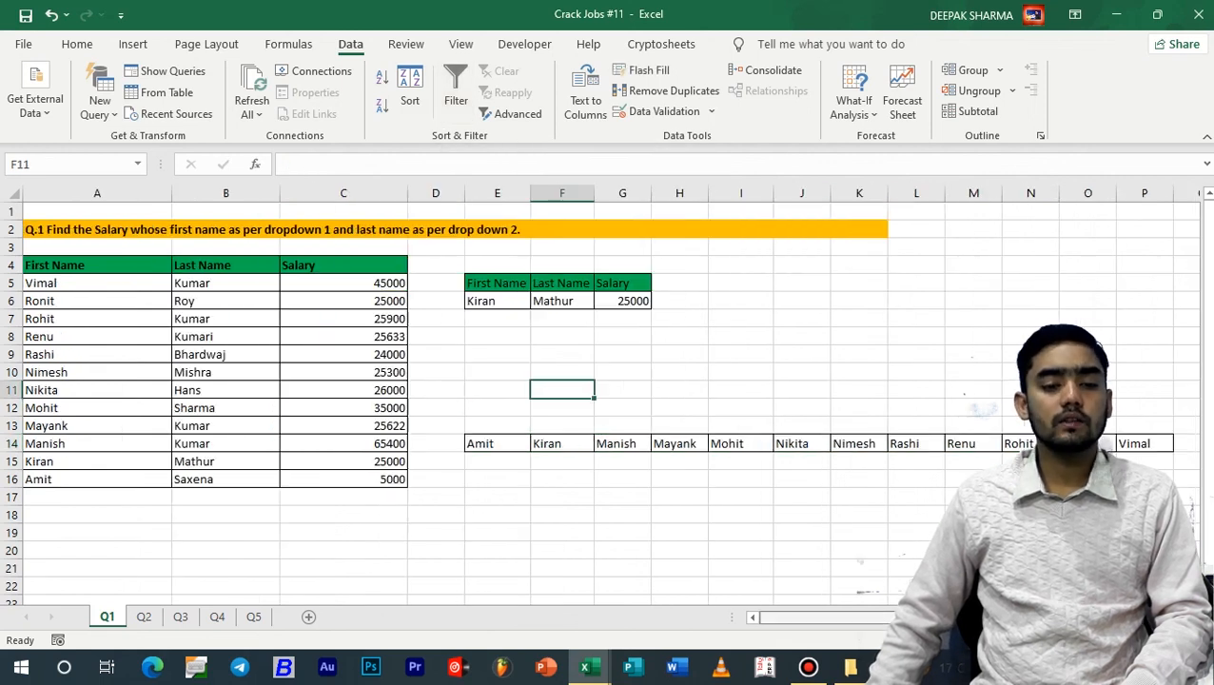
left_click(435, 408)
left_click_drag(436, 409, 1144, 462)
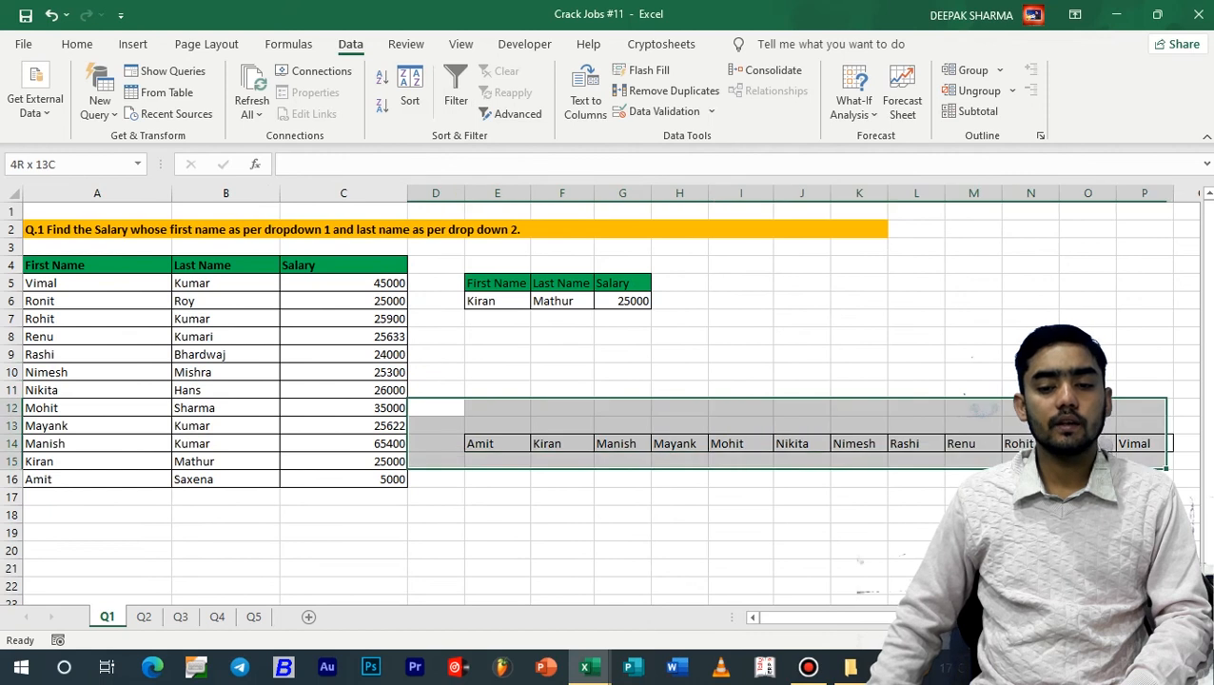
left_click_drag(1145, 462, 1185, 462)
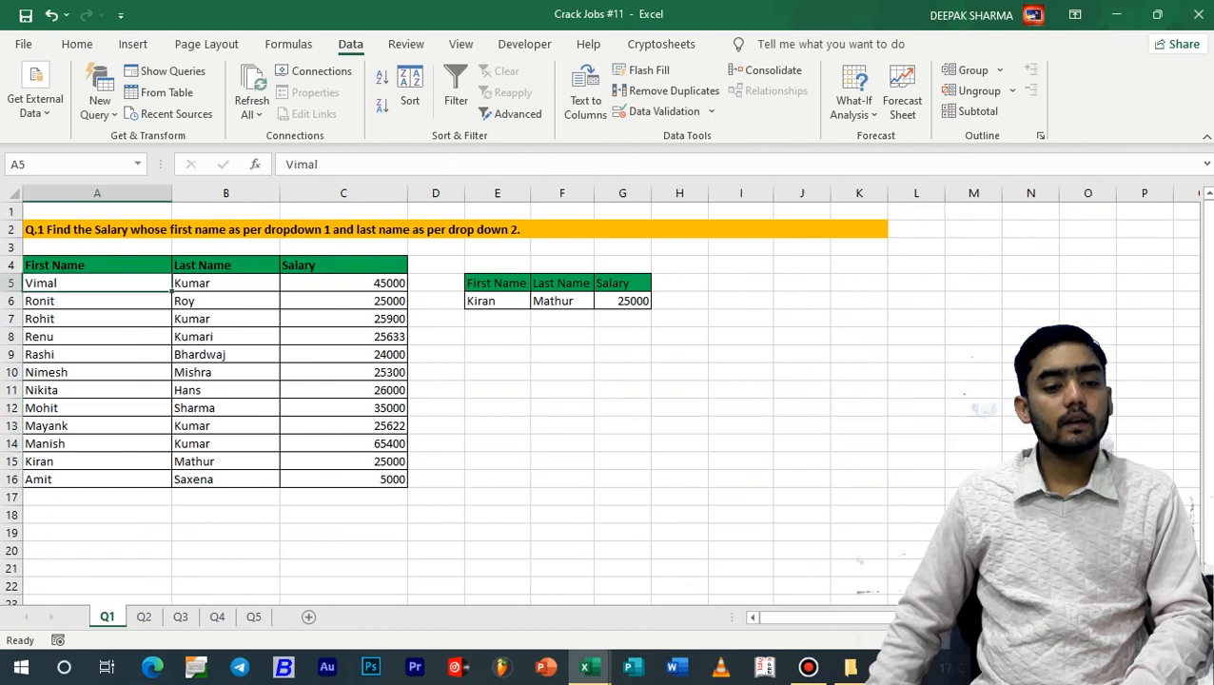
Turn on filtering for the salary table and filter the Last Name column to only the surname found in row 5
left_click_drag(97, 265, 348, 461)
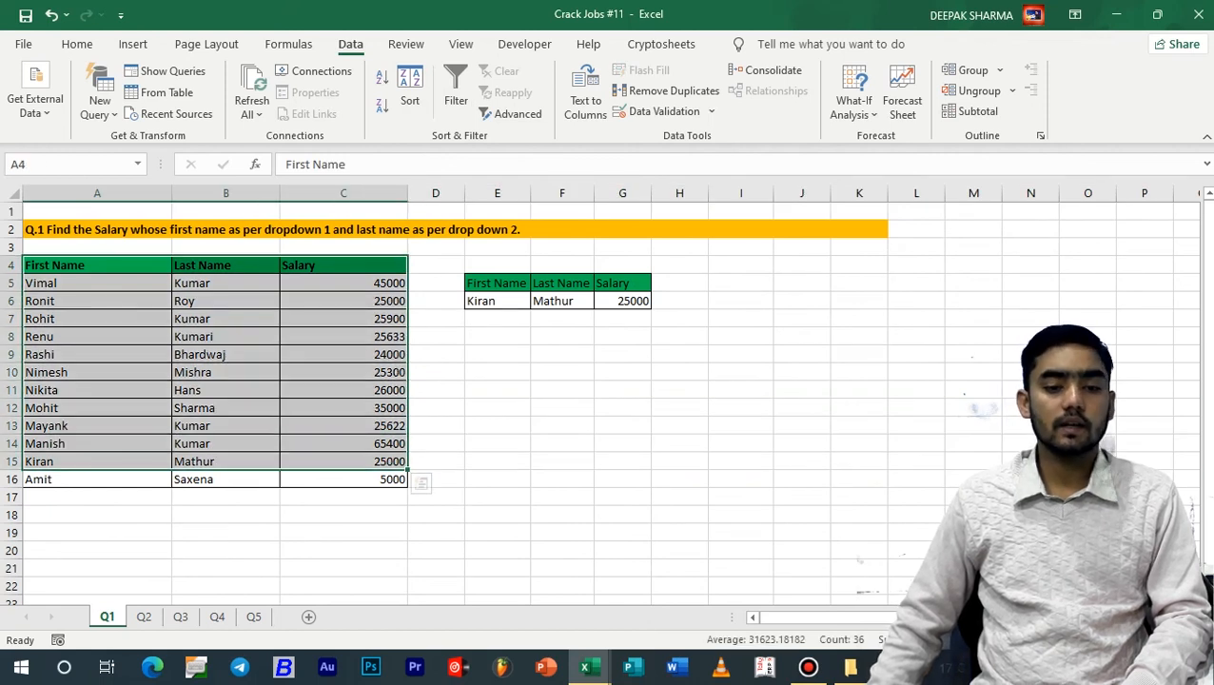
left_click(97, 354)
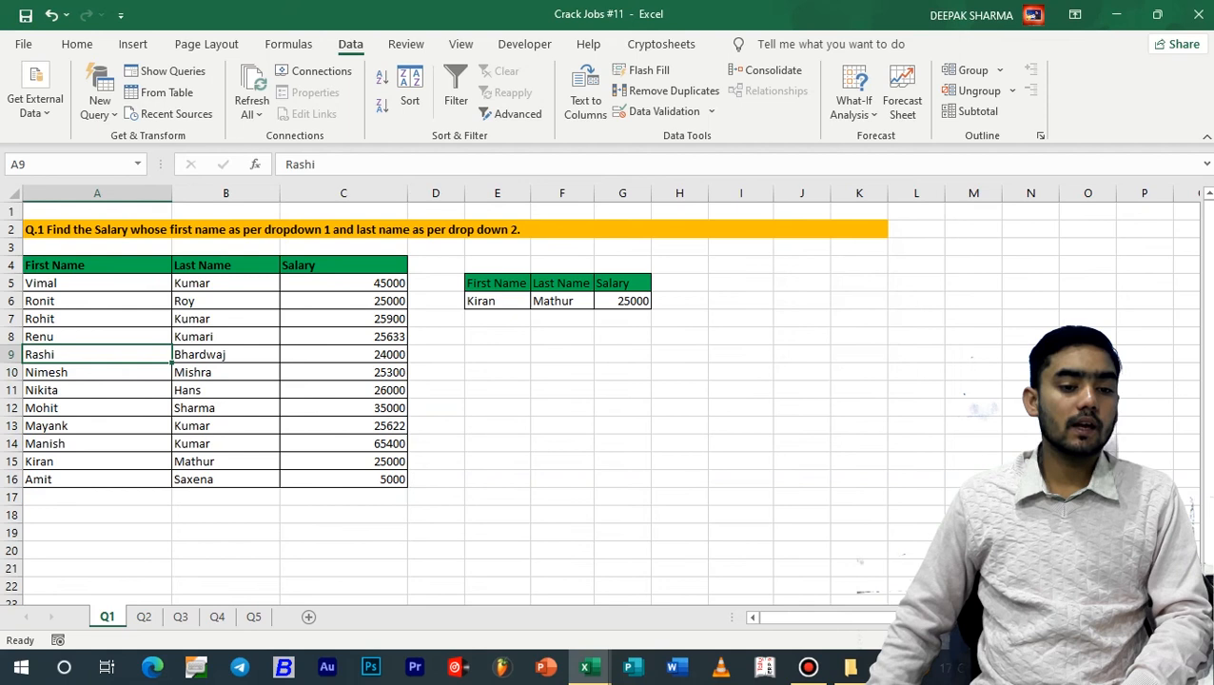
left_click(226, 266)
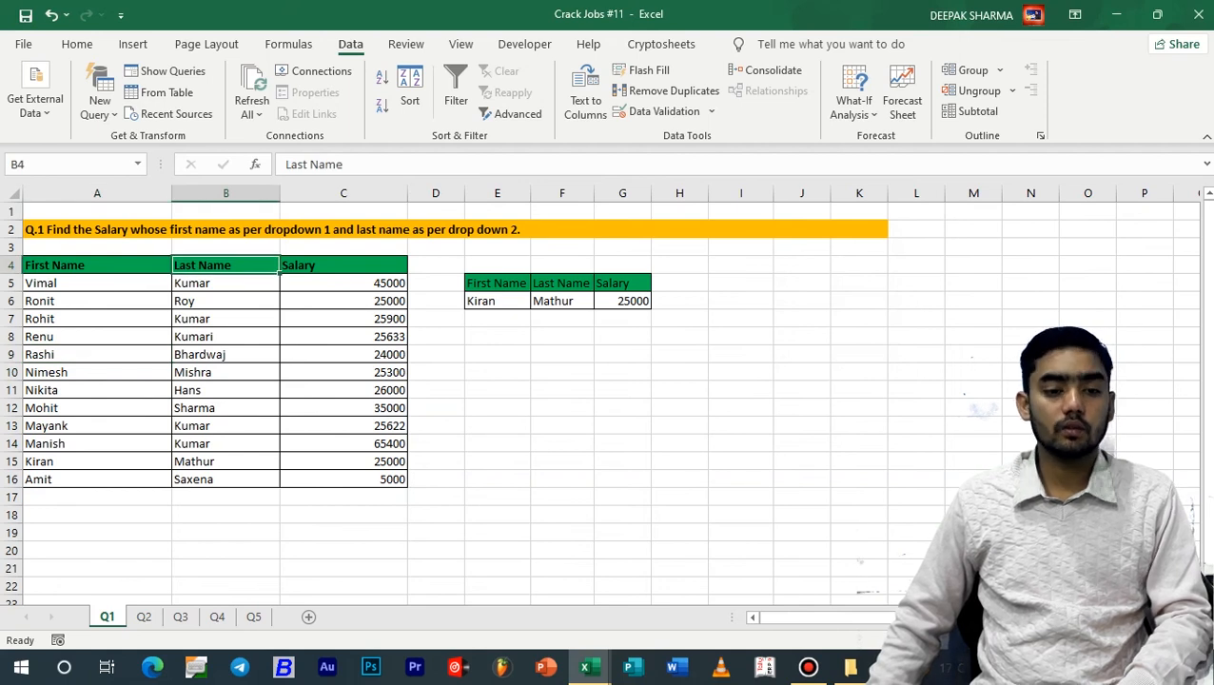
left_click(456, 90)
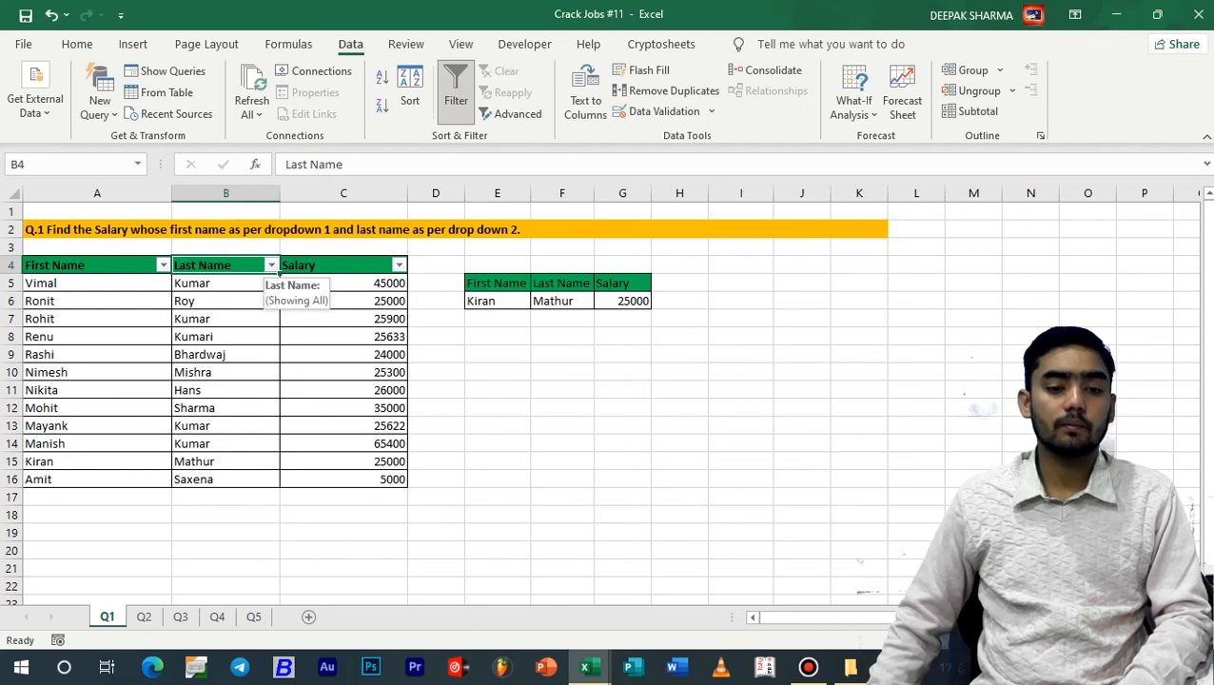
left_click(271, 265)
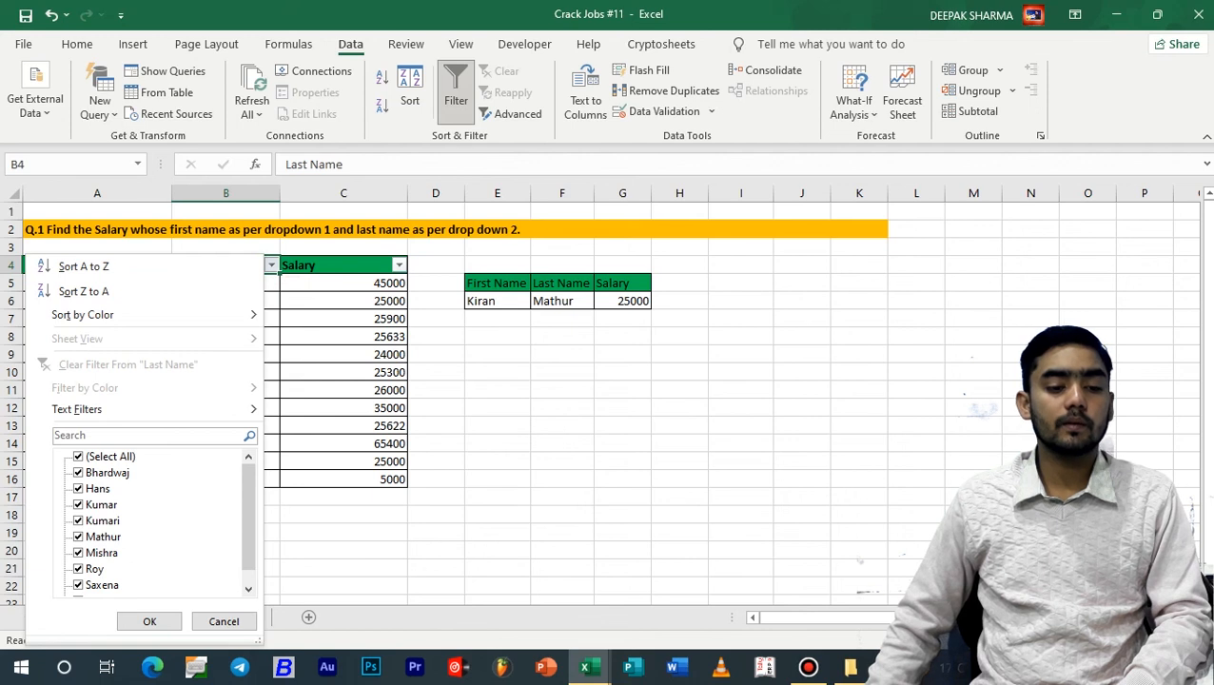
left_click(79, 457)
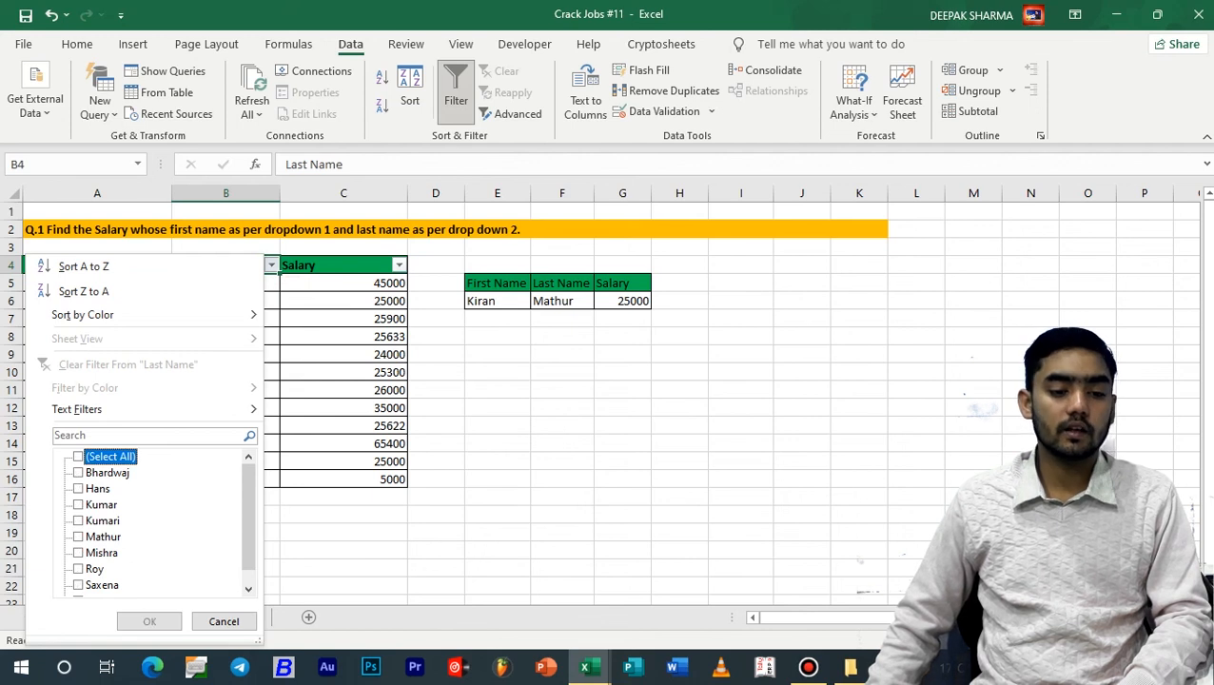
left_click(78, 504)
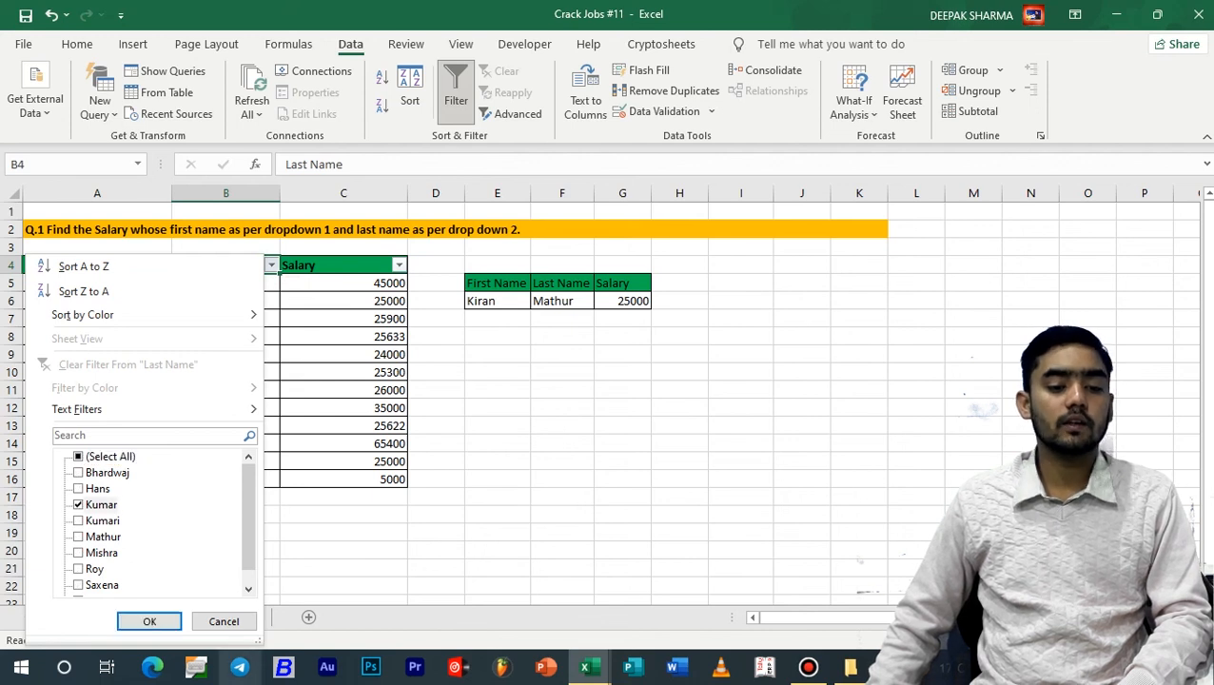
left_click(150, 621)
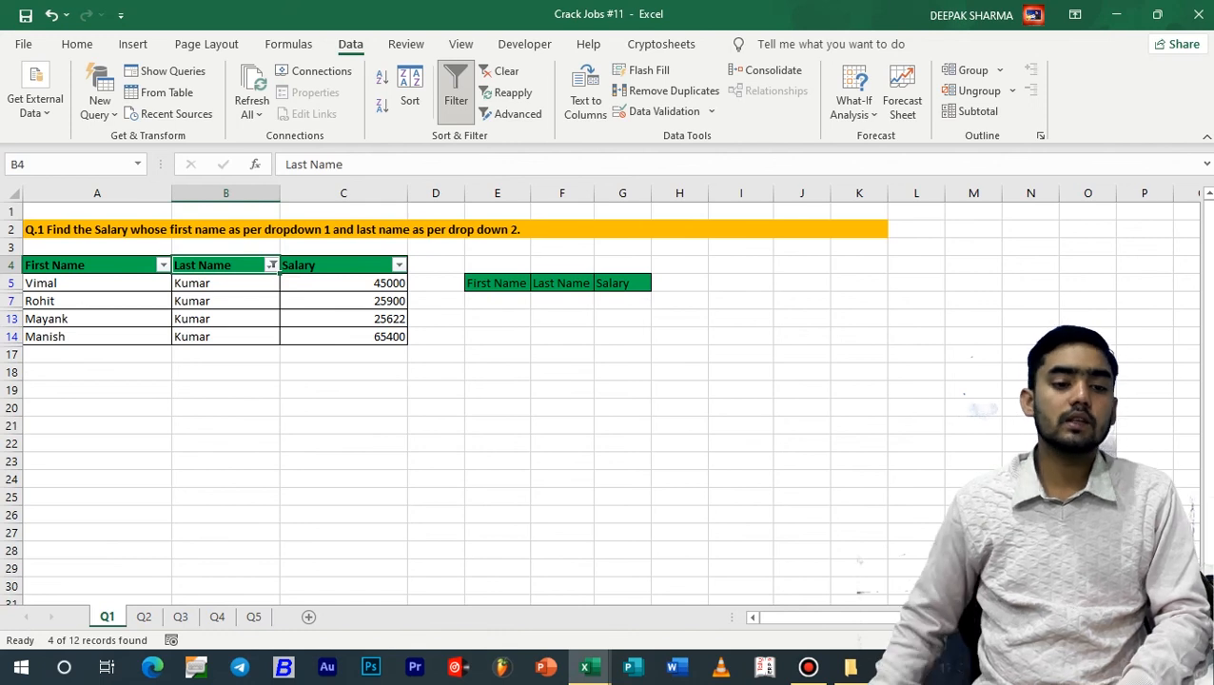
Restore all entries in the Last Name filter and turn off filtering for the salary table
left_click(272, 266)
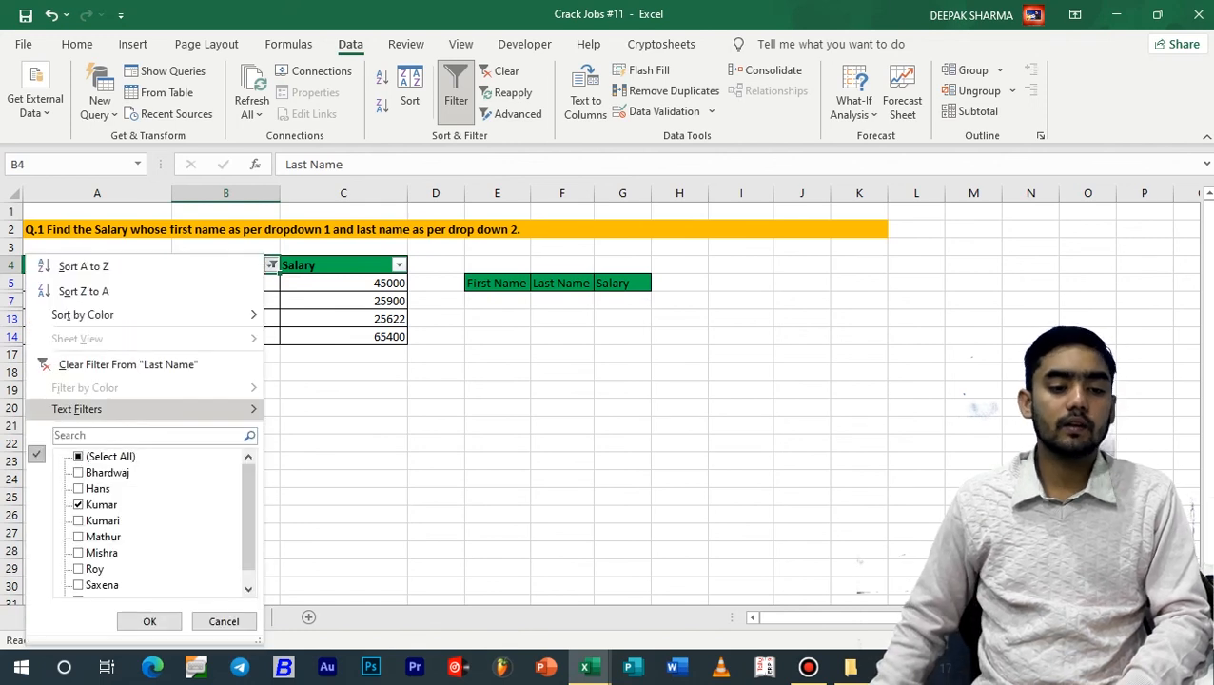
left_click(106, 457)
left_click(150, 621)
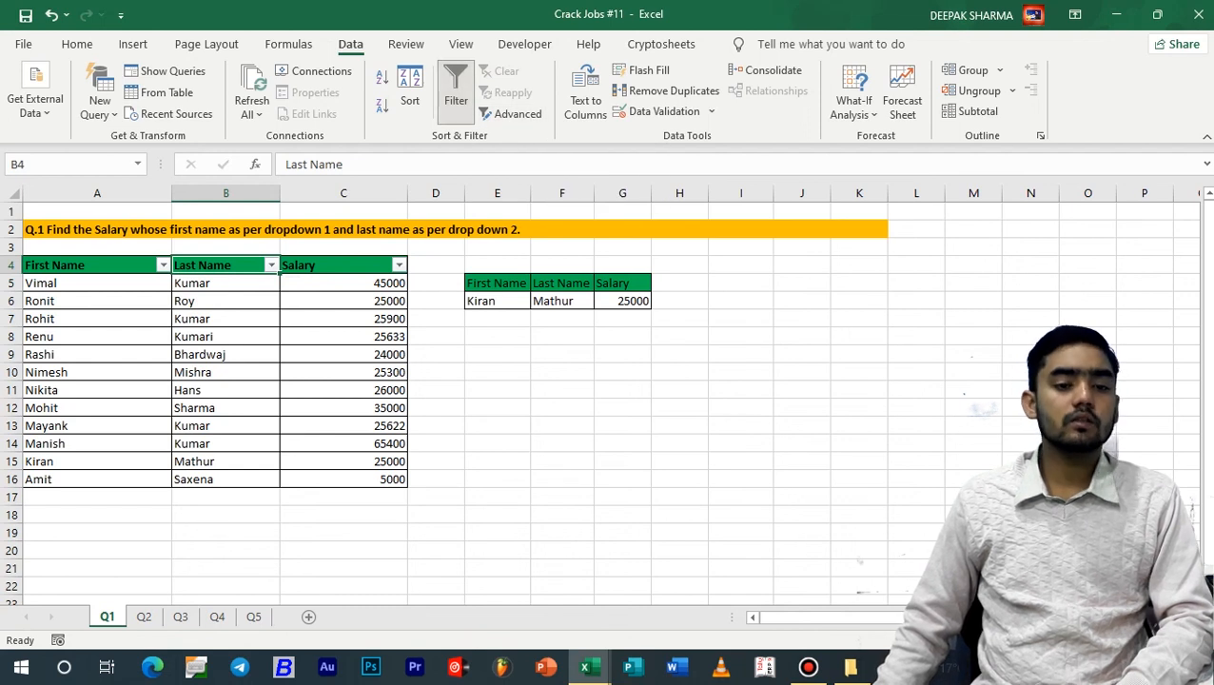
left_click(456, 93)
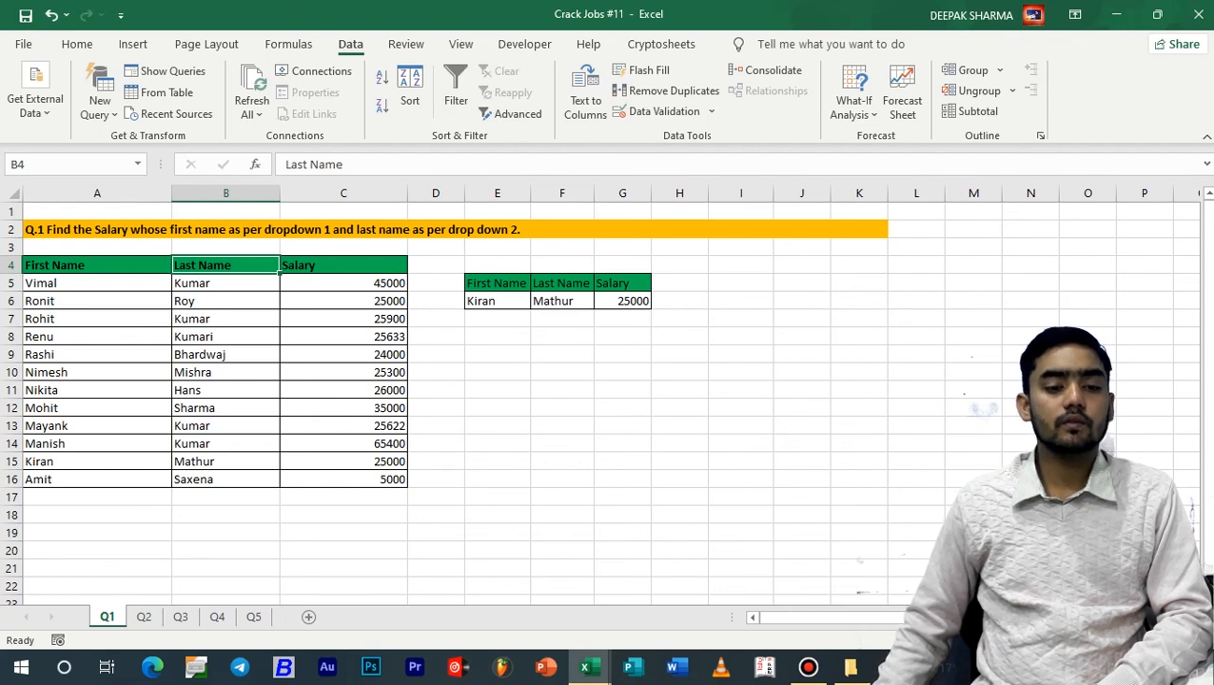
Copy the table headers in A4:C4 and paste them at A19 to start a criteria range
left_click_drag(97, 265, 345, 265)
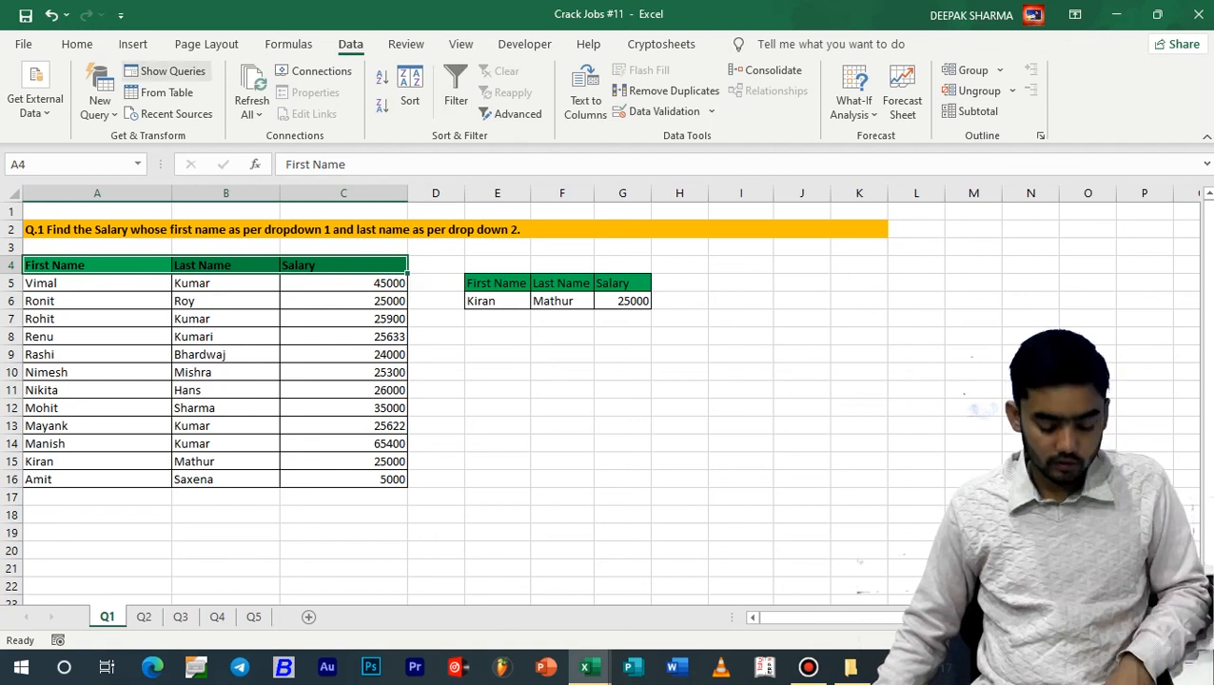
key("ctrl+c")
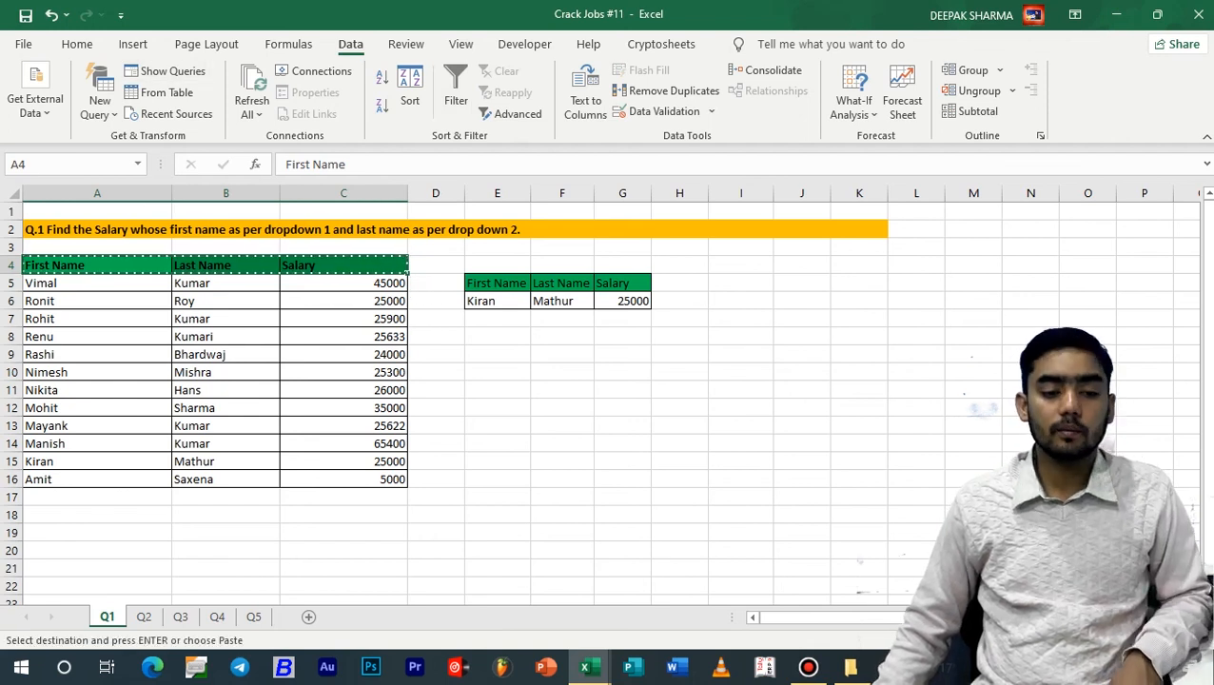
left_click(97, 533)
key("ctrl+v")
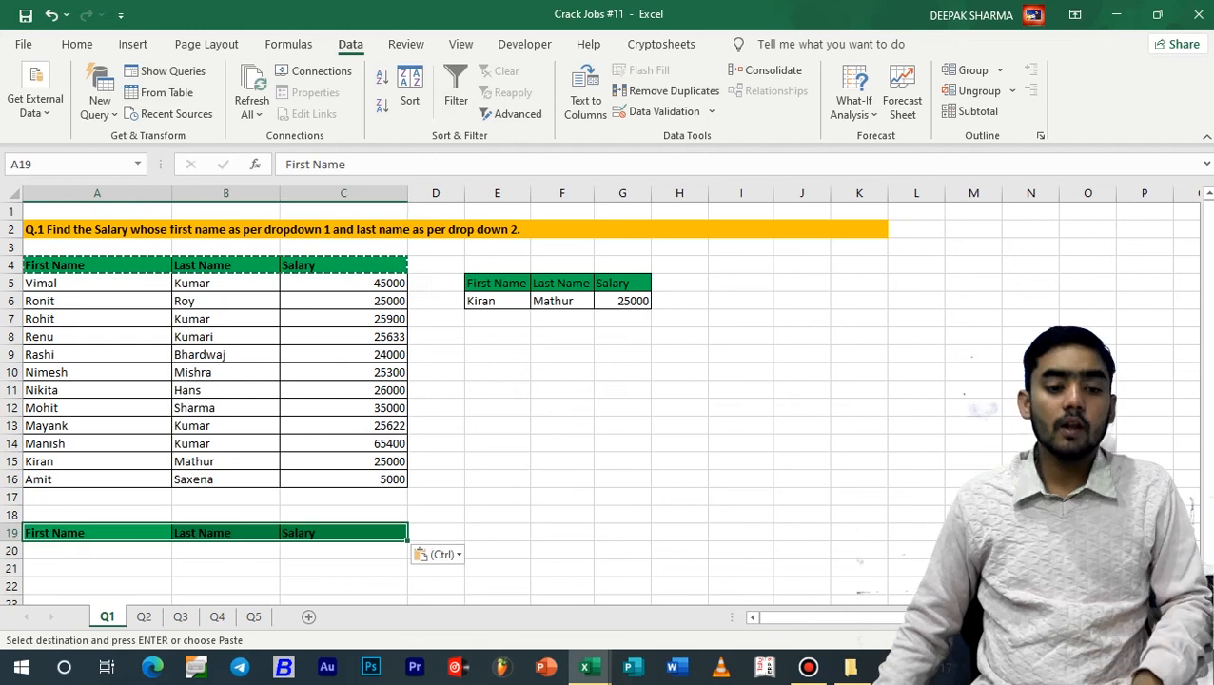
left_click(497, 496)
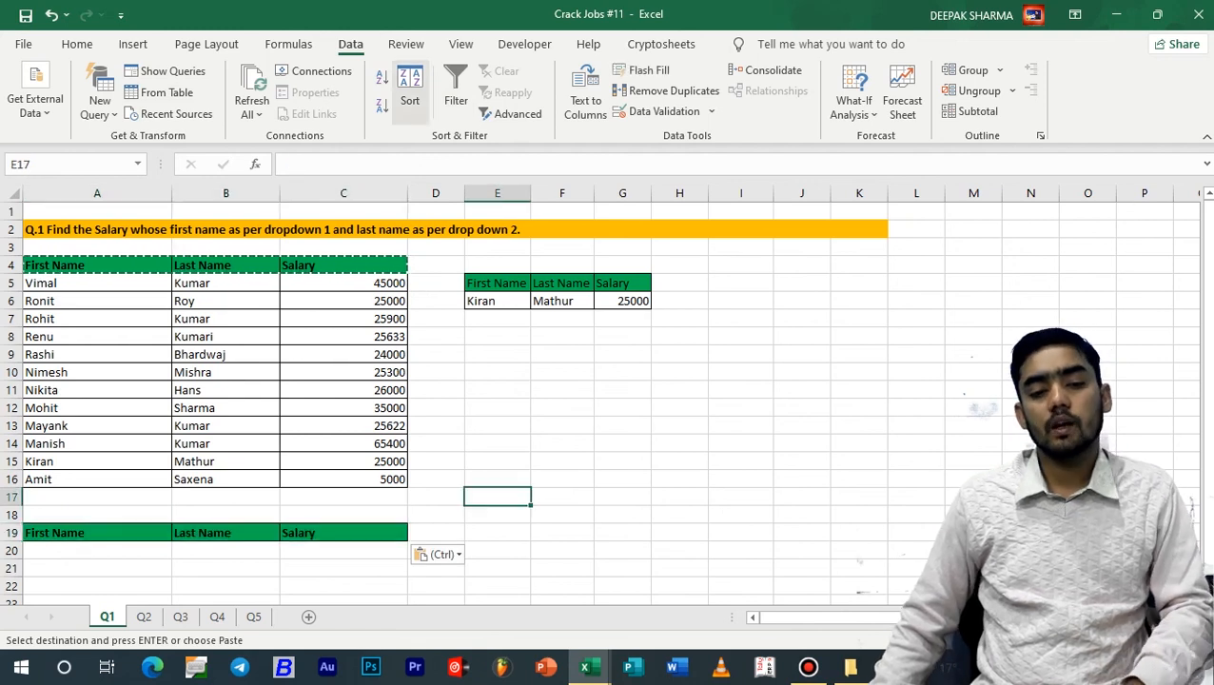
key("Escape")
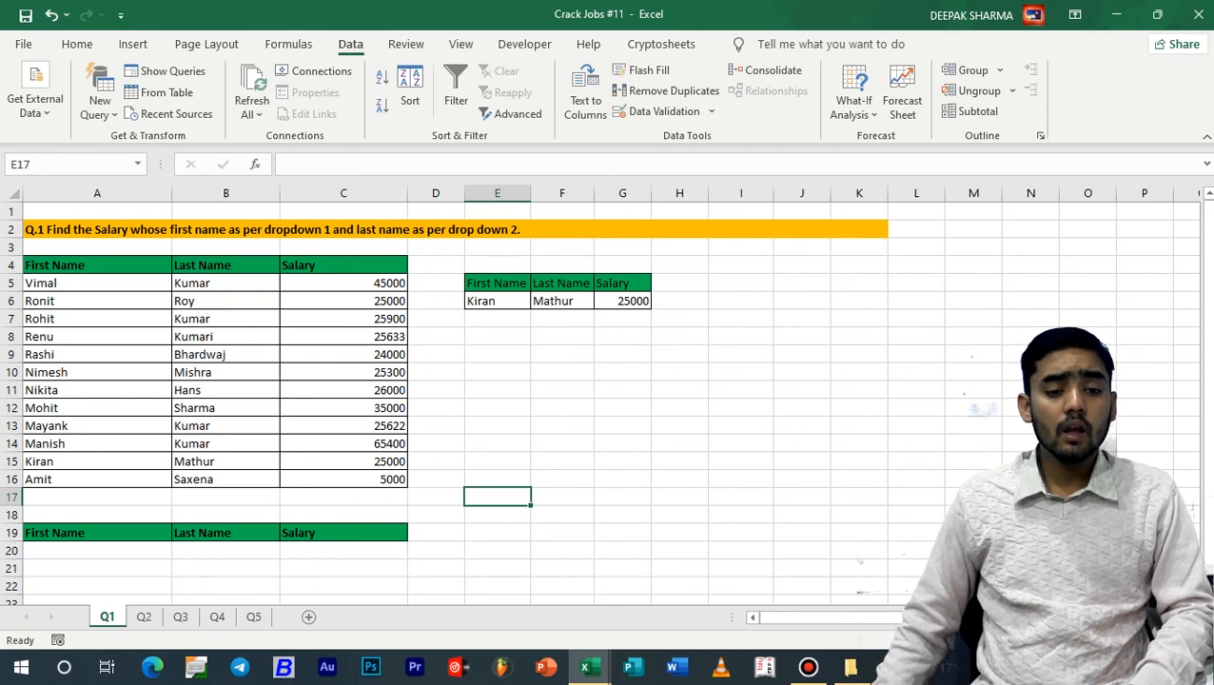
Enter the criterion =">30000" under the Salary header in cell C20
left_click(344, 550)
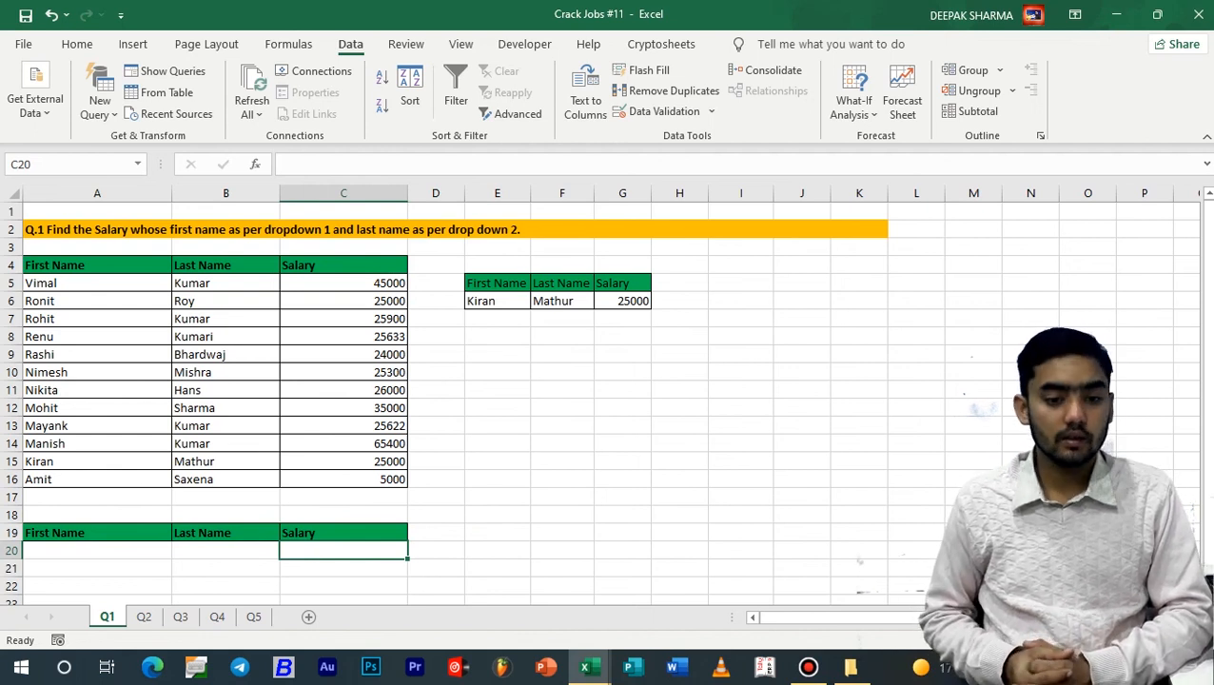
type("=")
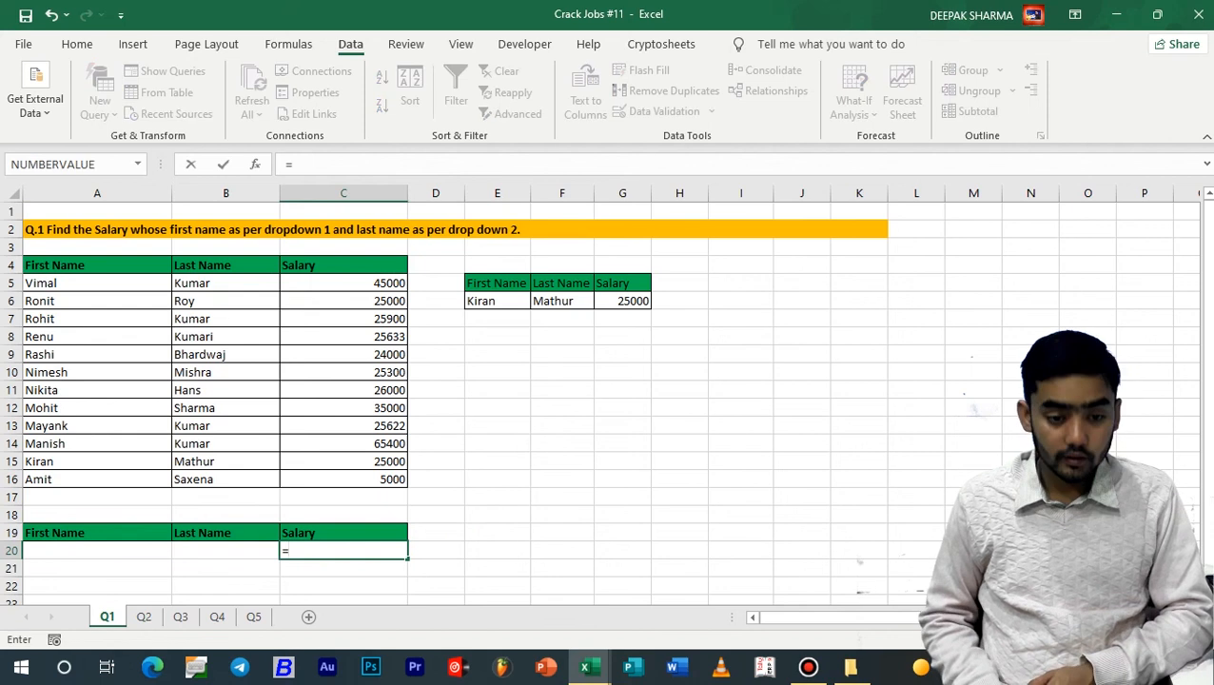
type("\"")
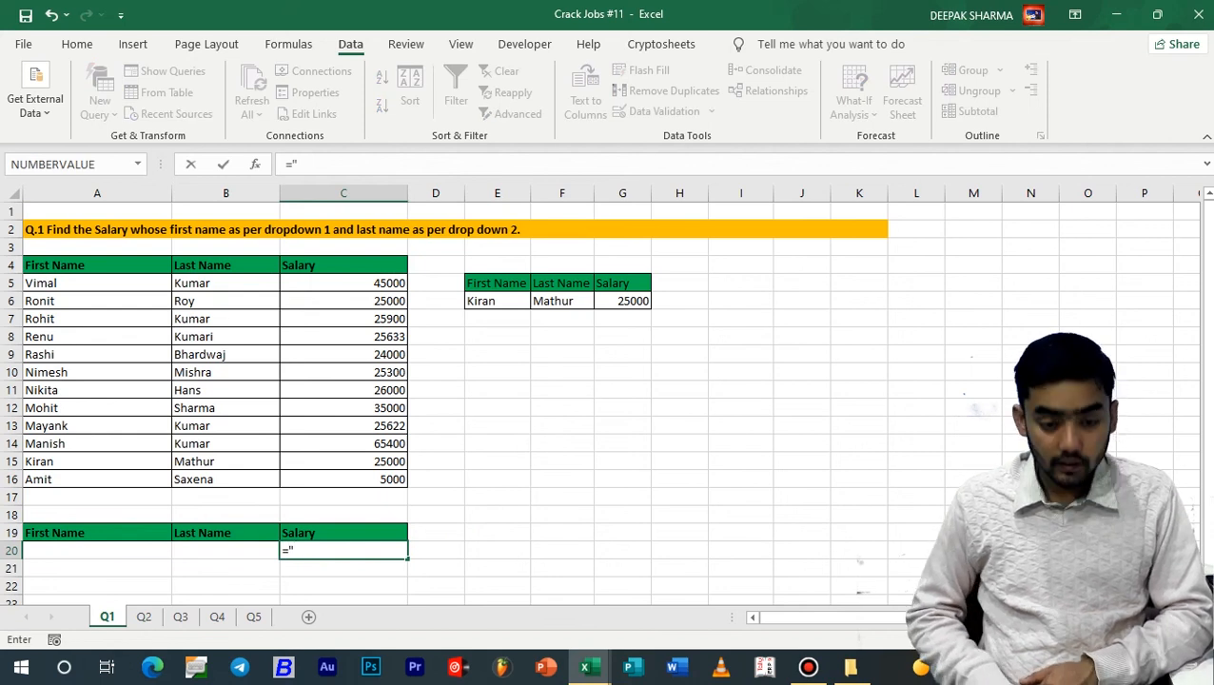
type(">30")
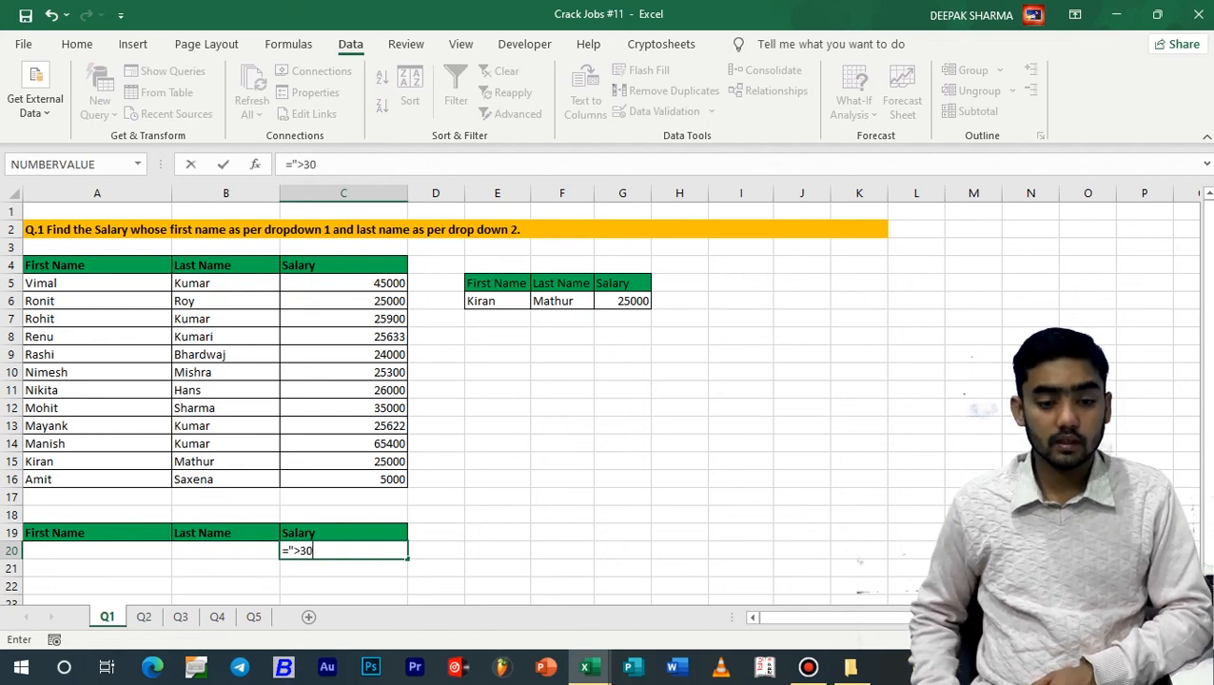
type("000\"")
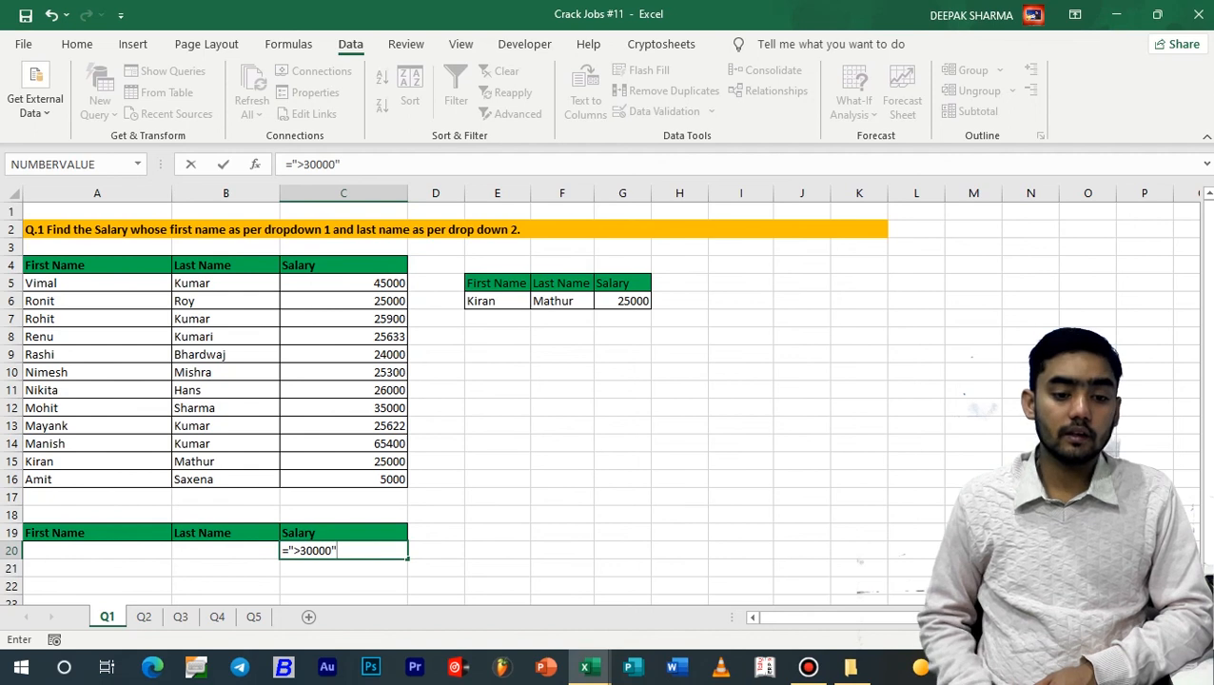
key("Return")
key("Up")
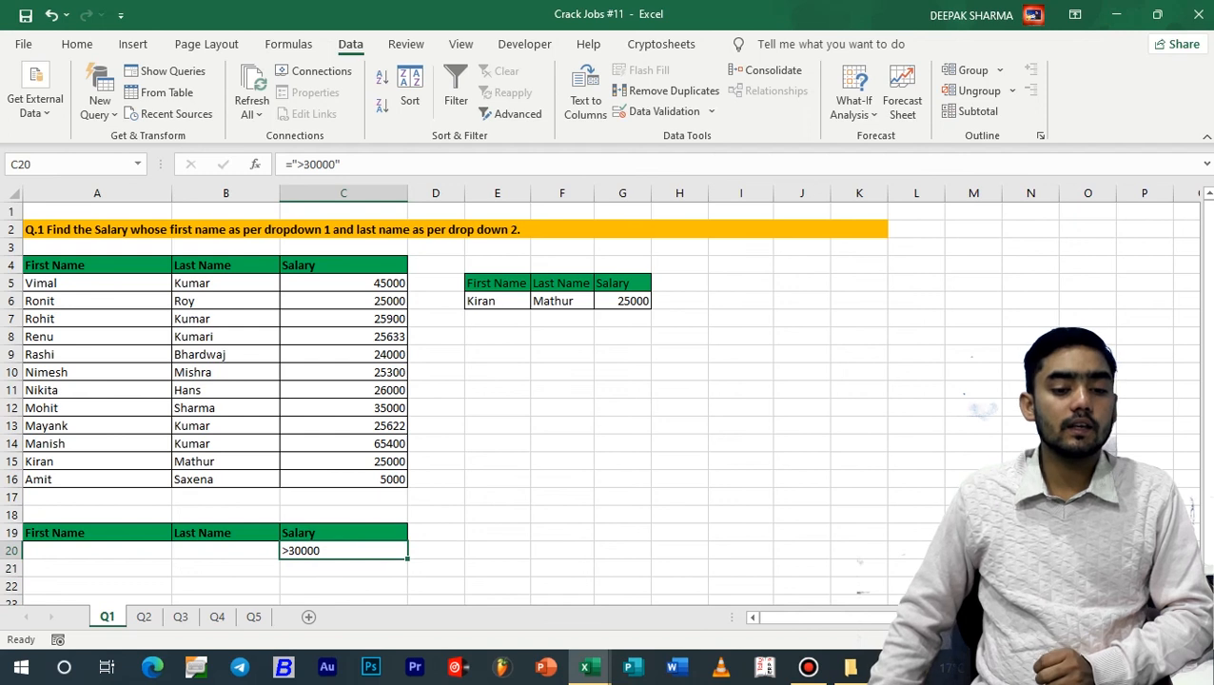
Run an Advanced Filter on A4:C16 with criteria range A19:C20, copying the results to another location at E14
left_click(97, 551)
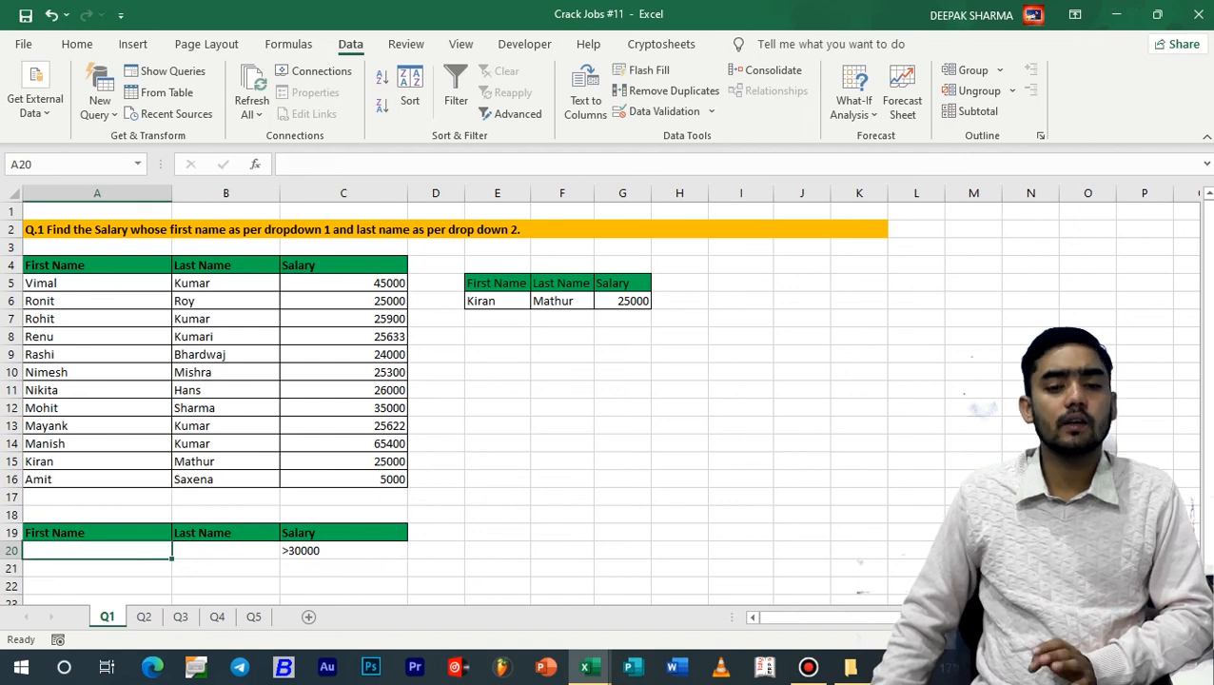
left_click(518, 113)
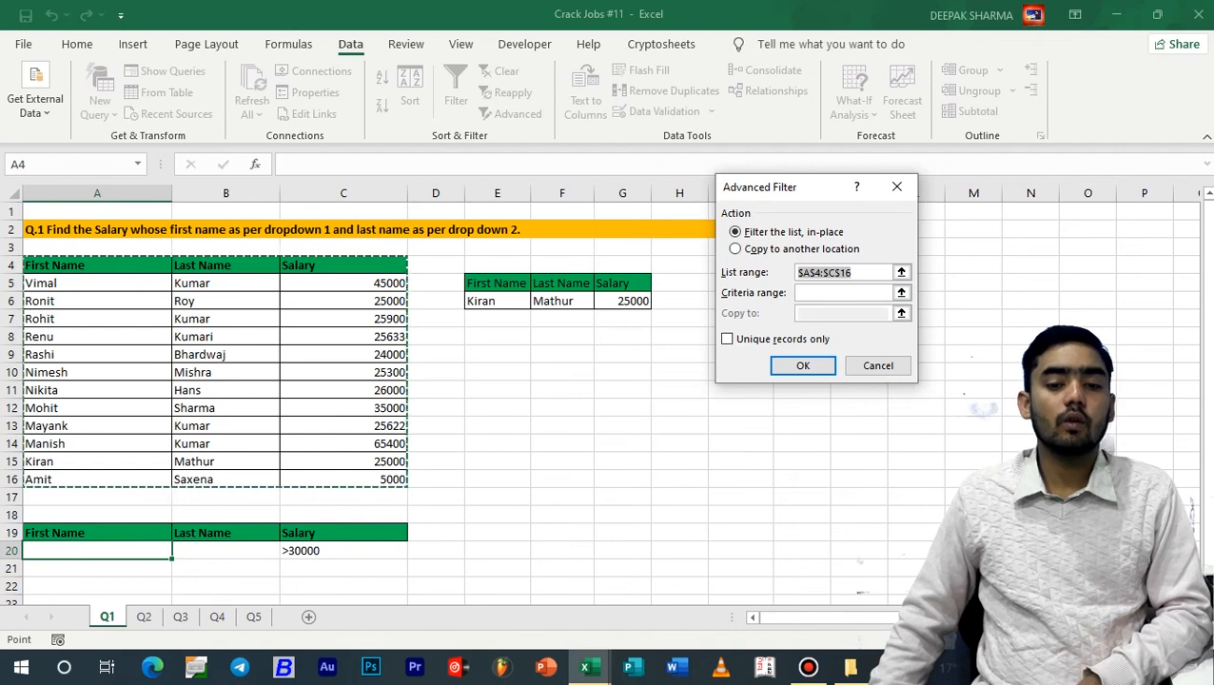
left_click(747, 249)
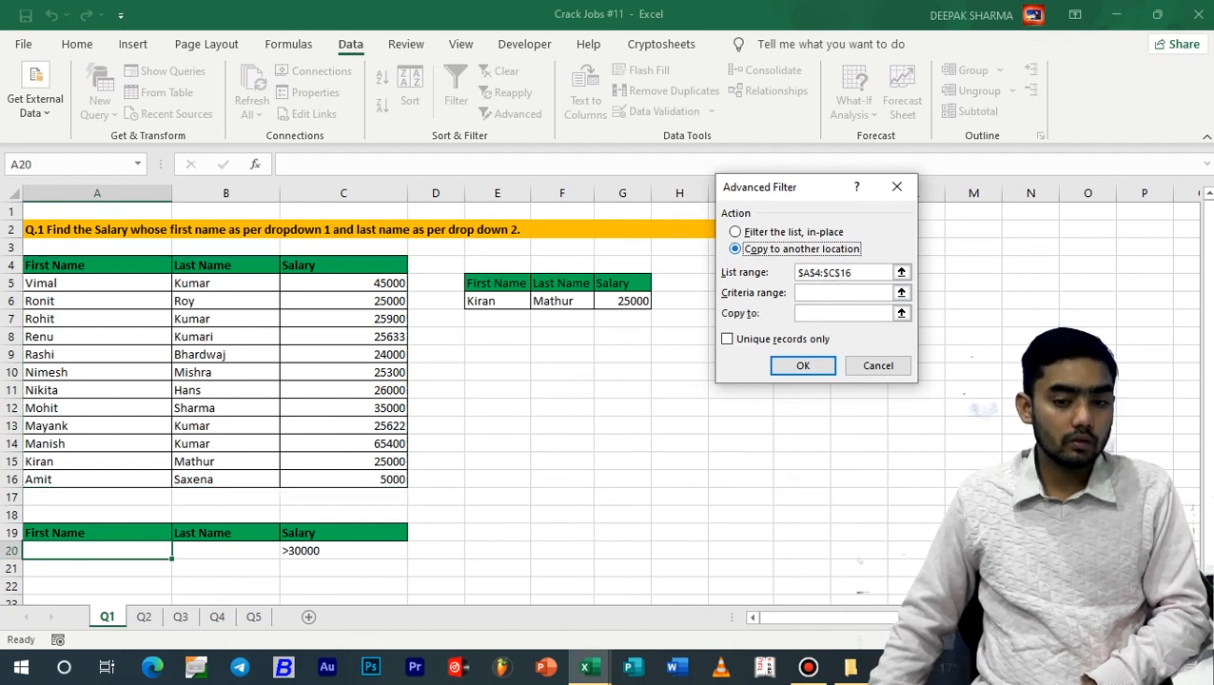
left_click(845, 293)
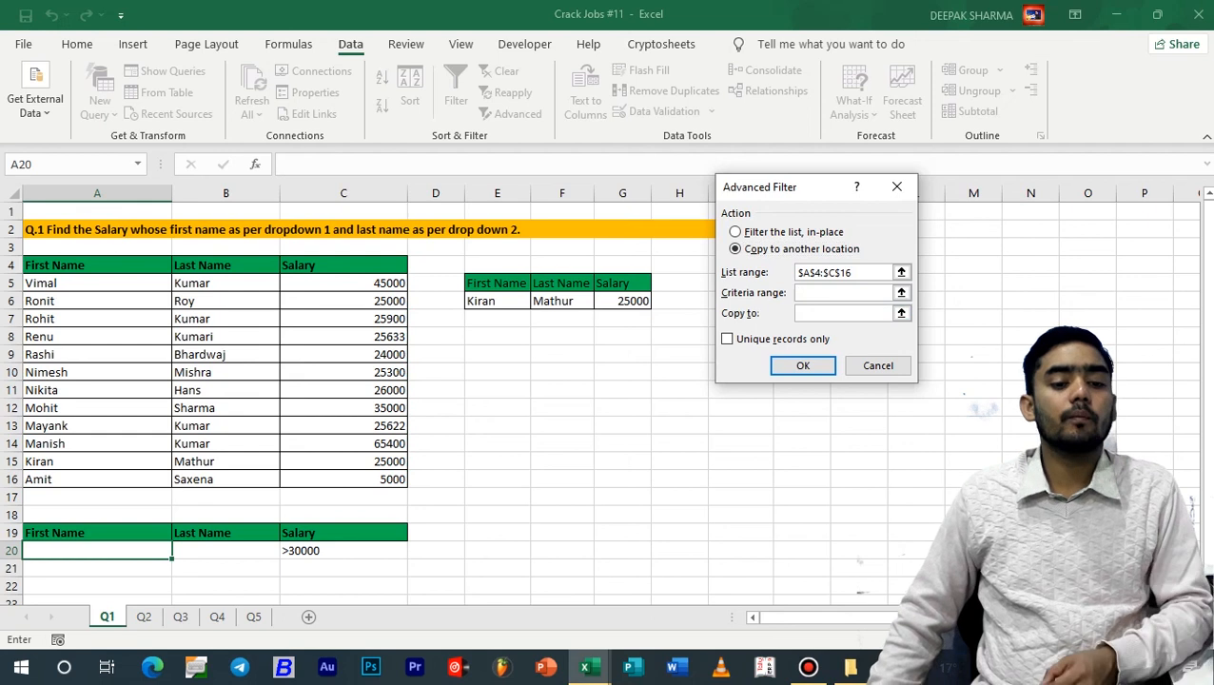
left_click_drag(57, 533, 405, 555)
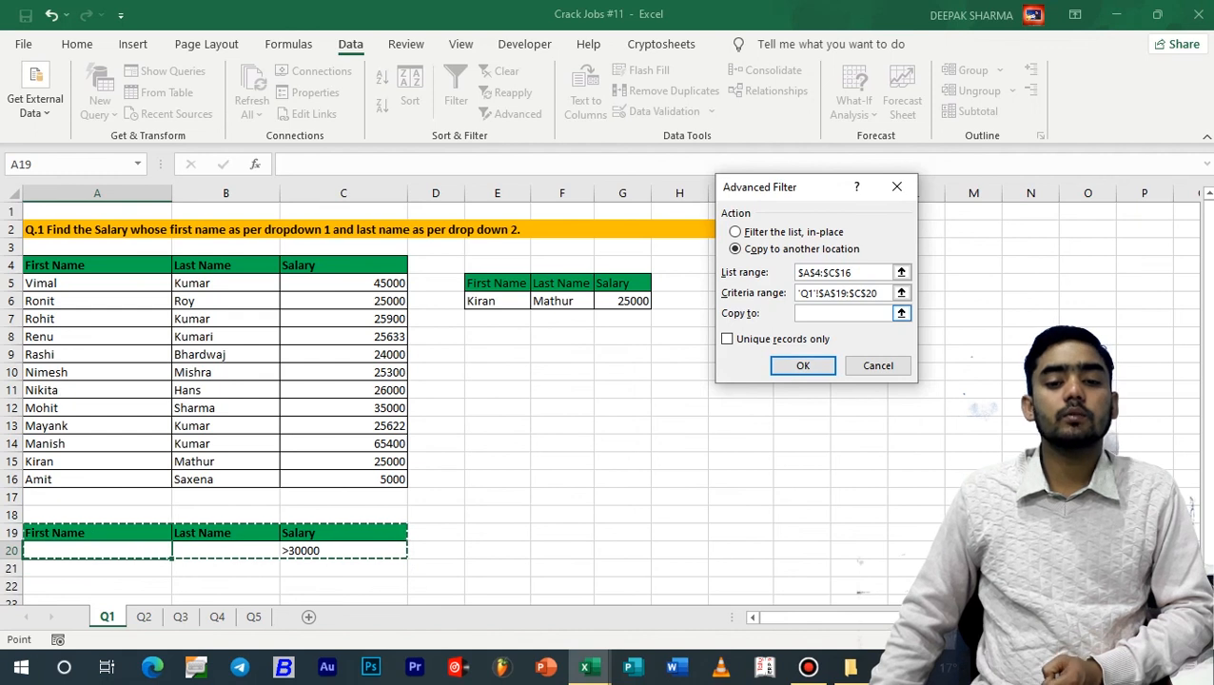
left_click(847, 313)
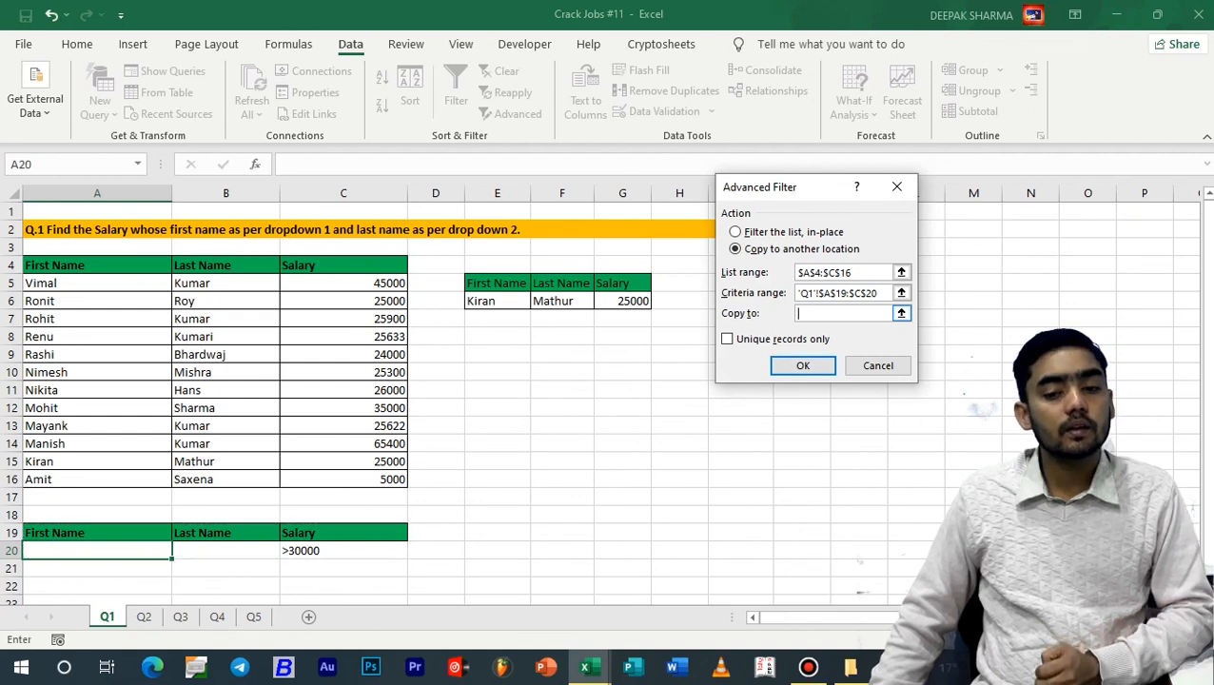
left_click(497, 443)
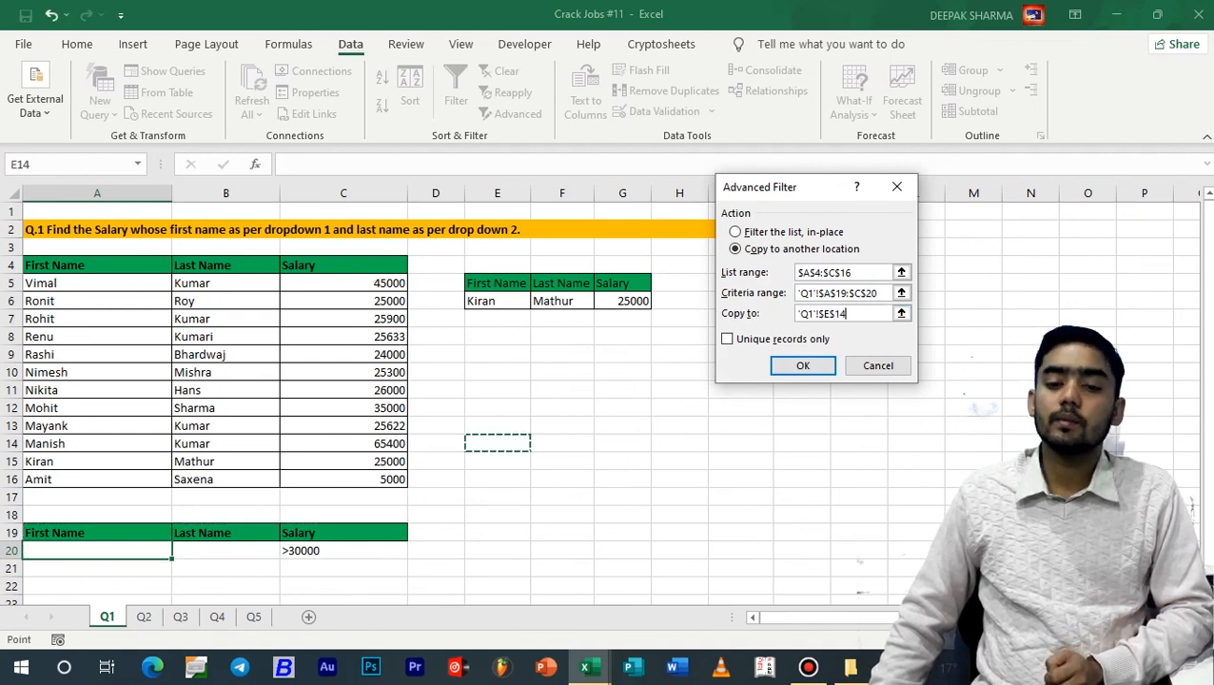
left_click(803, 365)
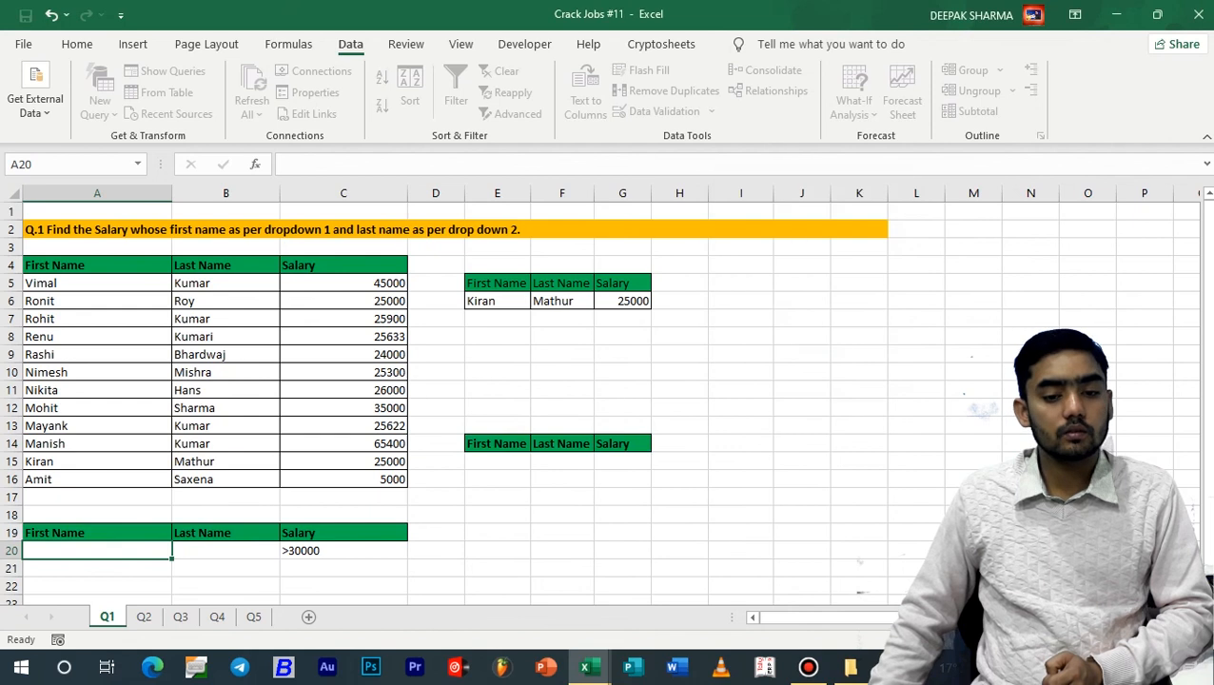